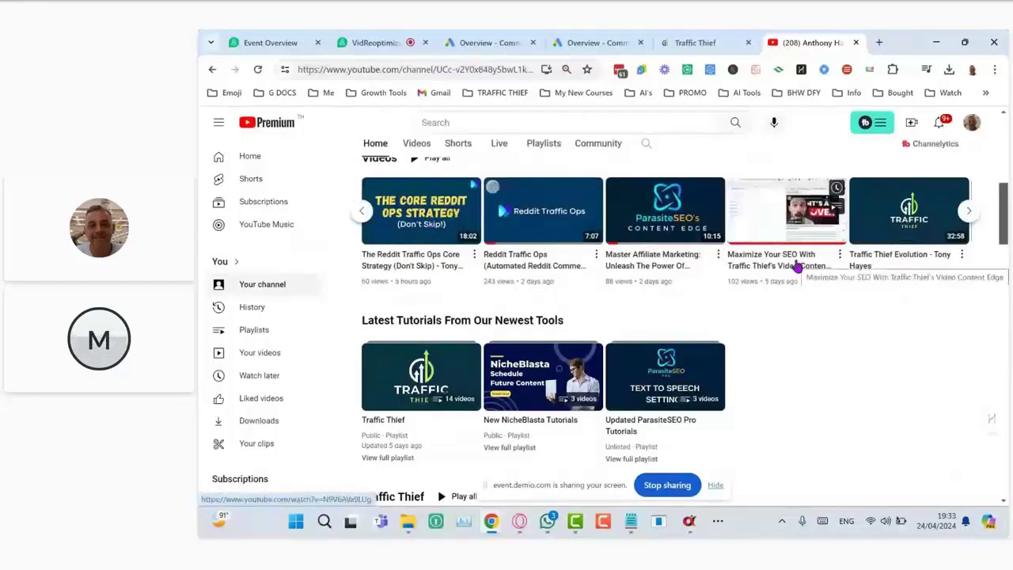
Switch to NicheBlasta and review the metadata of the "Nicheblasta Unleashed" video in the ParasiteSEO project, closing it without changes.
{"action": "left_click", "coordinate": [688, 522]}
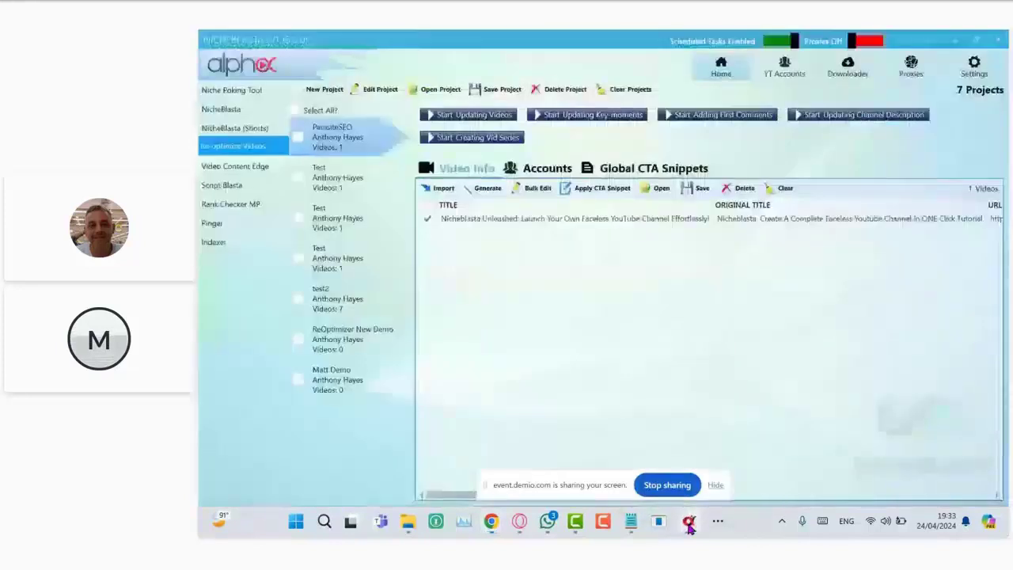
{"action": "double_click", "coordinate": [642, 219]}
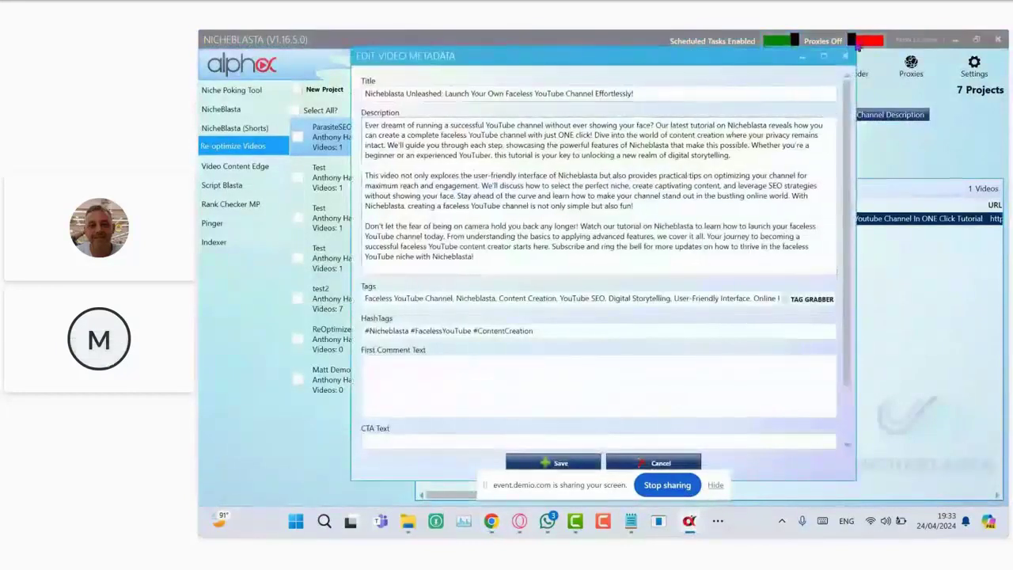
{"action": "left_click", "coordinate": [845, 56]}
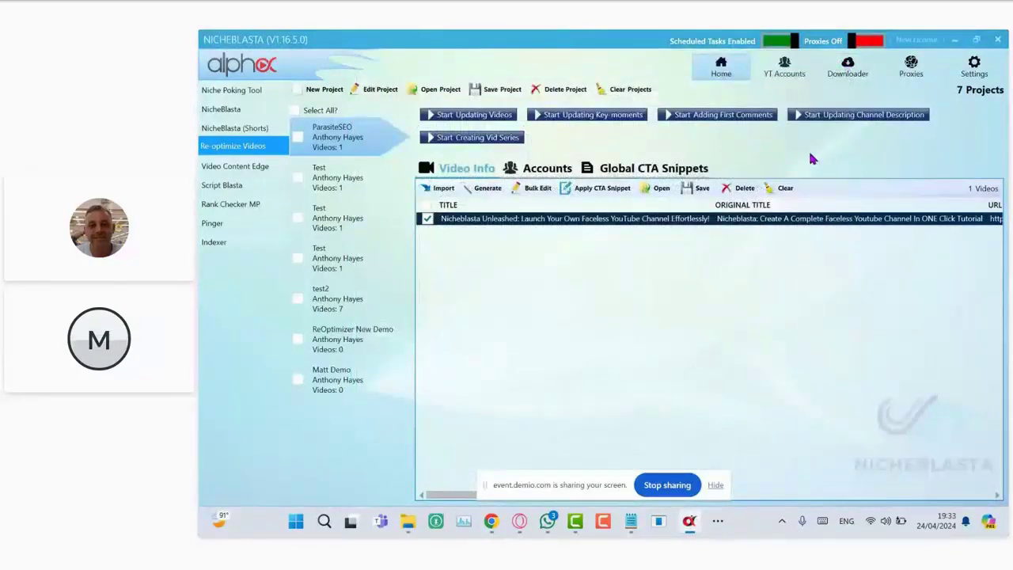
Review the ParasiteSEO project's global CTA snippets and assigned accounts, returning to its video info.
{"action": "left_click", "coordinate": [646, 172]}
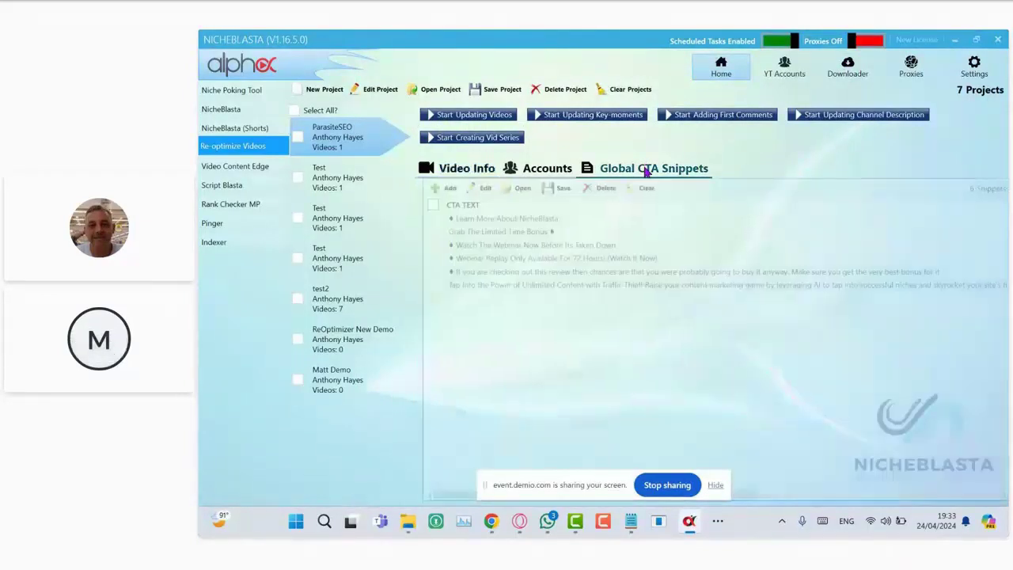
{"action": "left_click", "coordinate": [473, 168]}
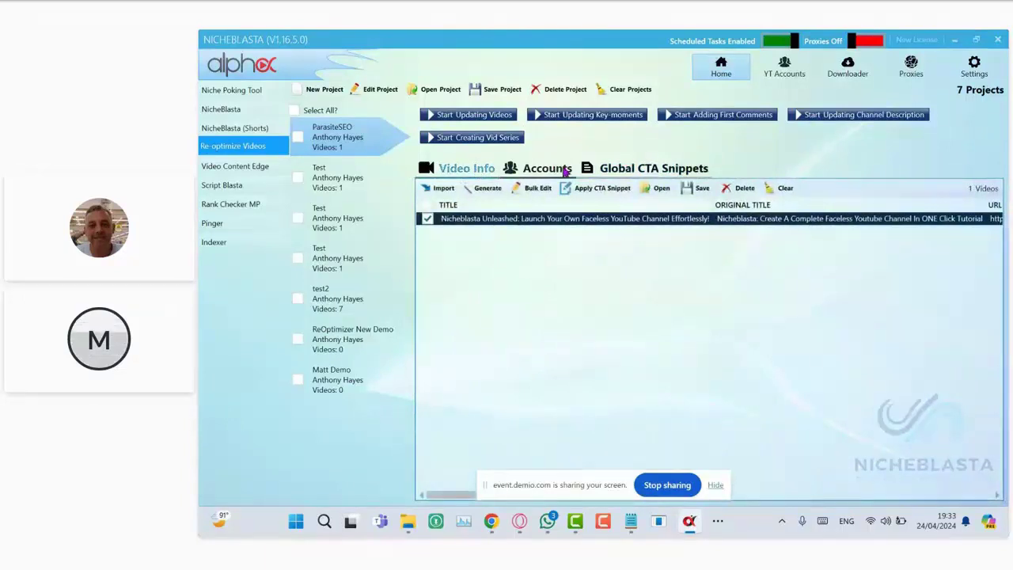
{"action": "left_click", "coordinate": [565, 169]}
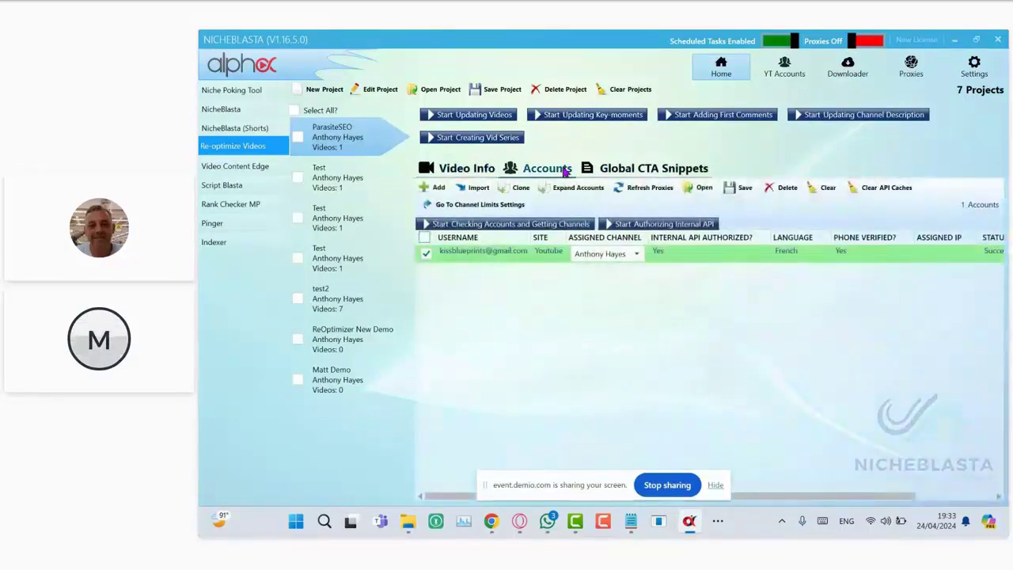
{"action": "left_click", "coordinate": [467, 170]}
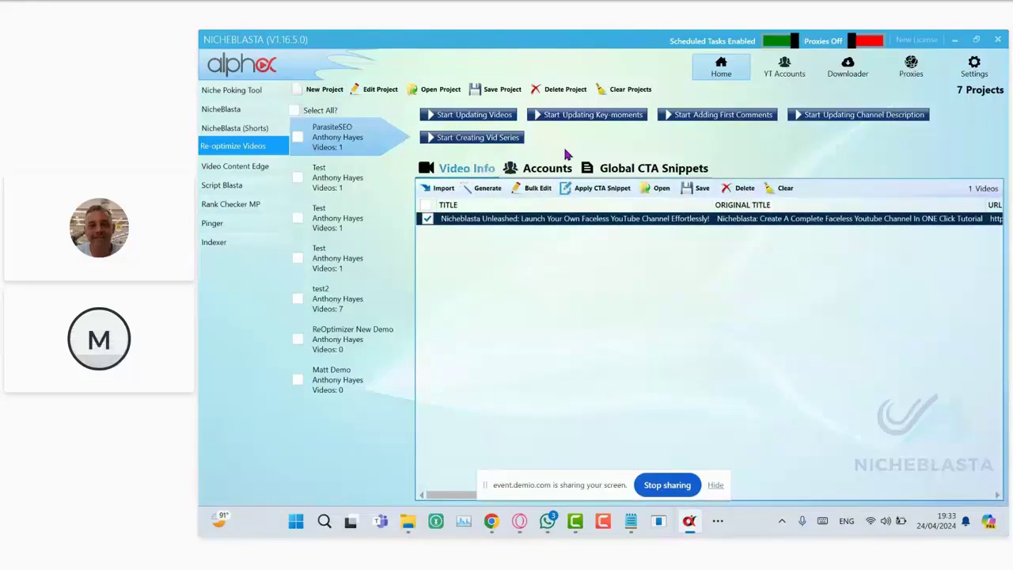
Switch to the YouTube channel page in Chrome and examine its video rows and tutorial playlists.
{"action": "mouse_move", "coordinate": [630, 529]}
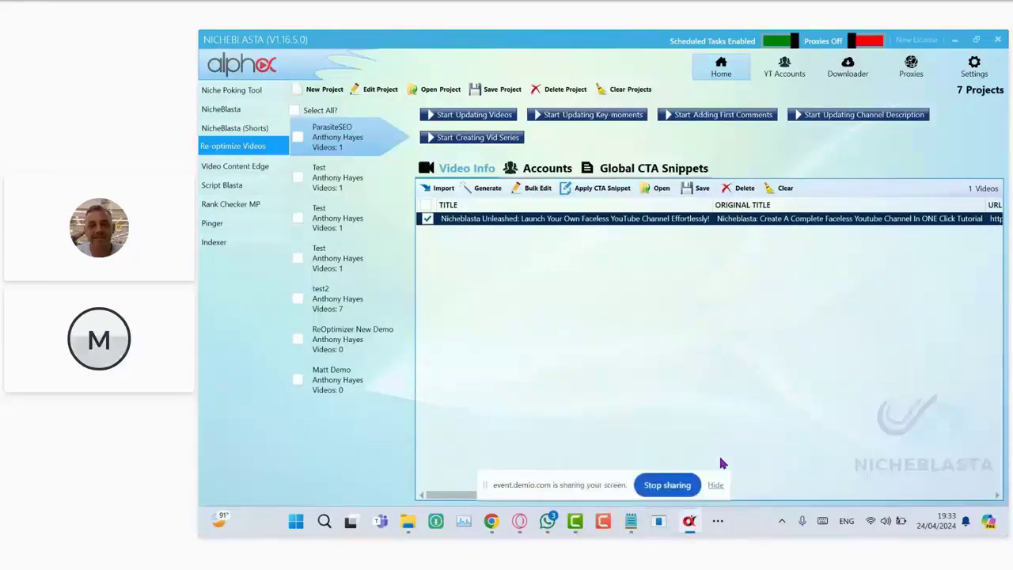
{"action": "mouse_move", "coordinate": [491, 521]}
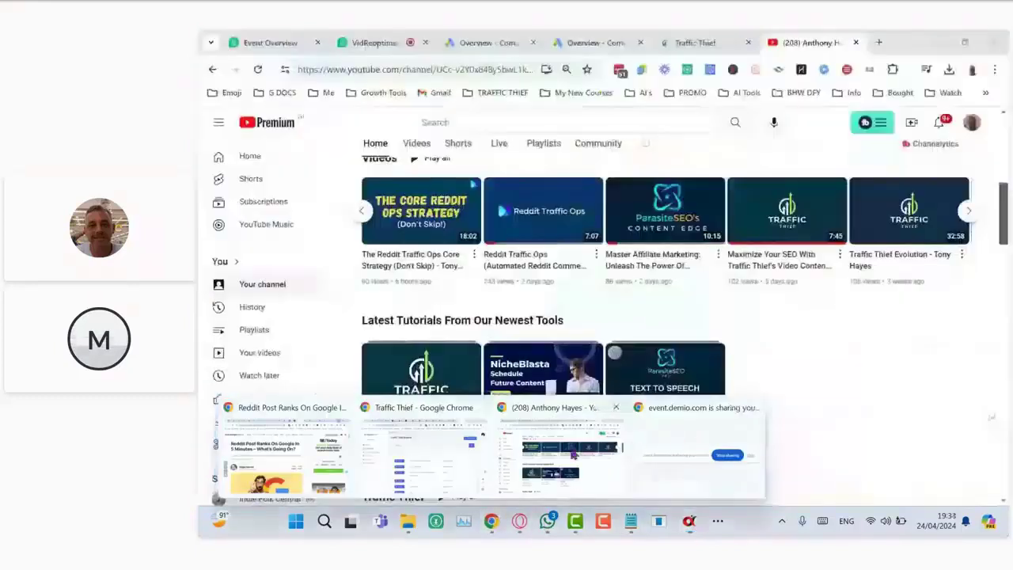
{"action": "left_click", "coordinate": [569, 452]}
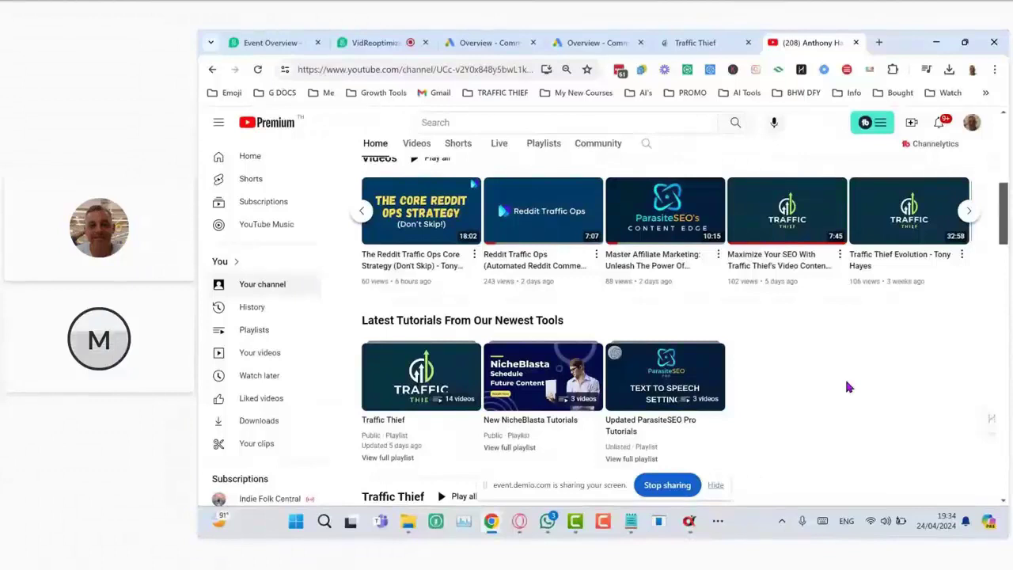
{"action": "scroll", "coordinate": [846, 385], "scroll_direction": "down", "scroll_amount": 1}
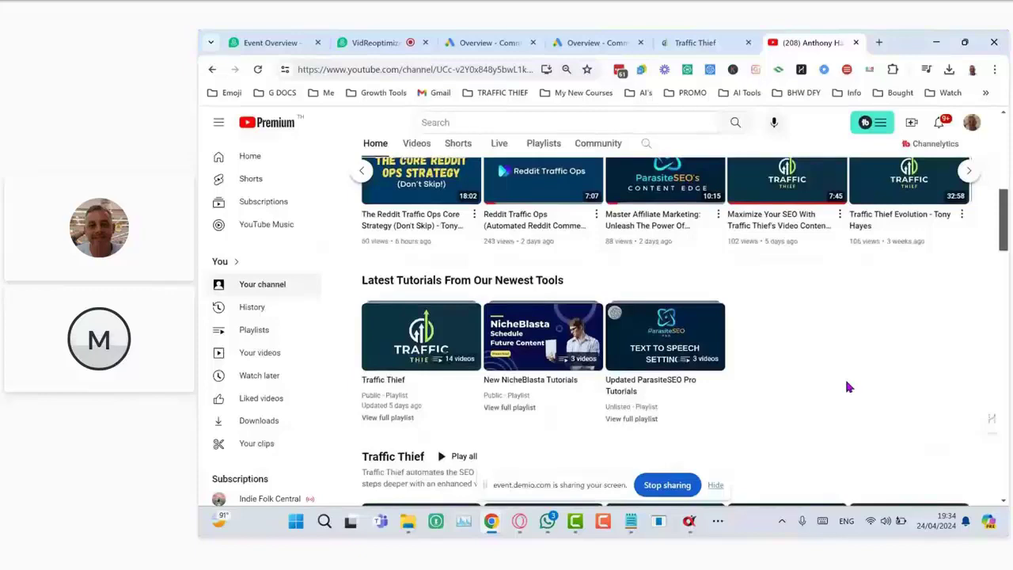
{"action": "scroll", "coordinate": [846, 387], "scroll_direction": "up", "scroll_amount": 1}
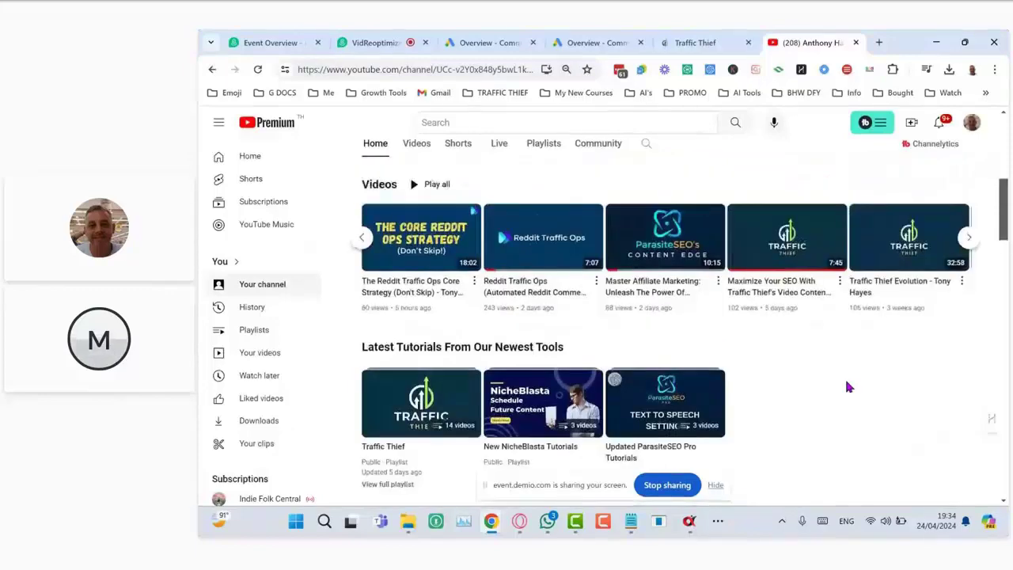
{"action": "scroll", "coordinate": [846, 386], "scroll_direction": "down", "scroll_amount": 3}
{"action": "scroll", "coordinate": [846, 386], "scroll_direction": "up", "scroll_amount": 2}
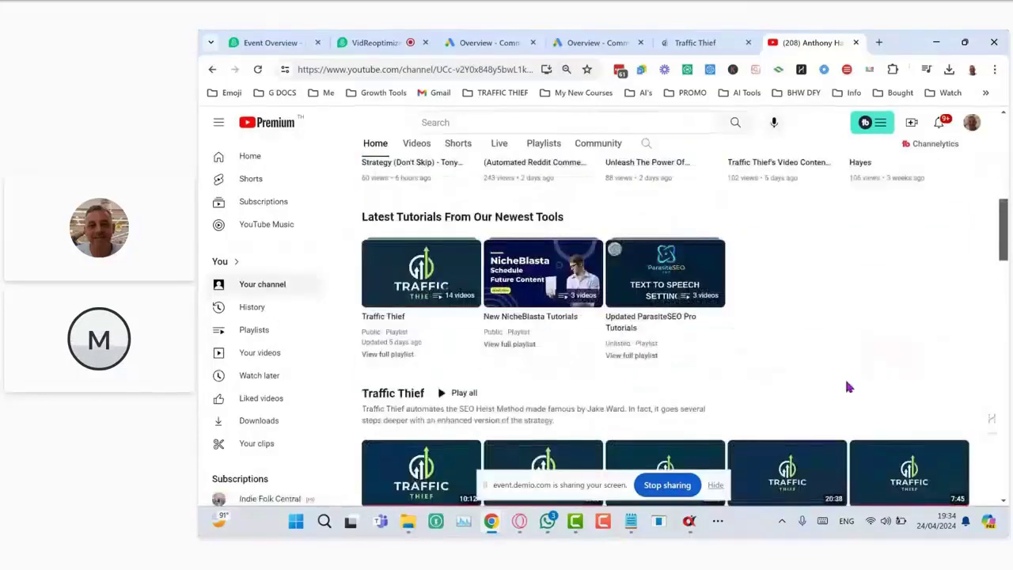
{"action": "scroll", "coordinate": [847, 386], "scroll_direction": "down", "scroll_amount": 3}
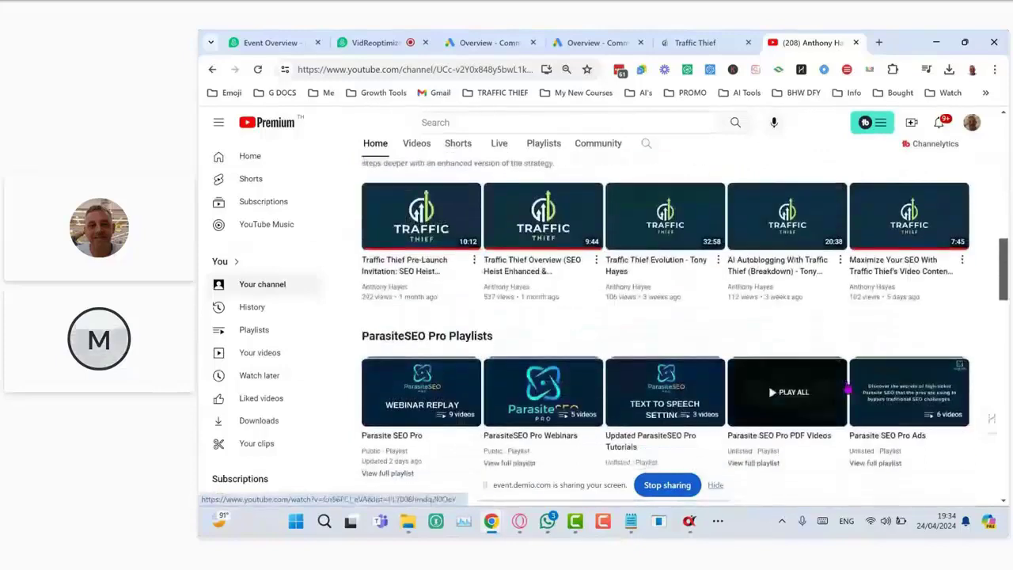
{"action": "scroll", "coordinate": [847, 387], "scroll_direction": "down", "scroll_amount": 2}
{"action": "scroll", "coordinate": [847, 387], "scroll_direction": "up", "scroll_amount": 10}
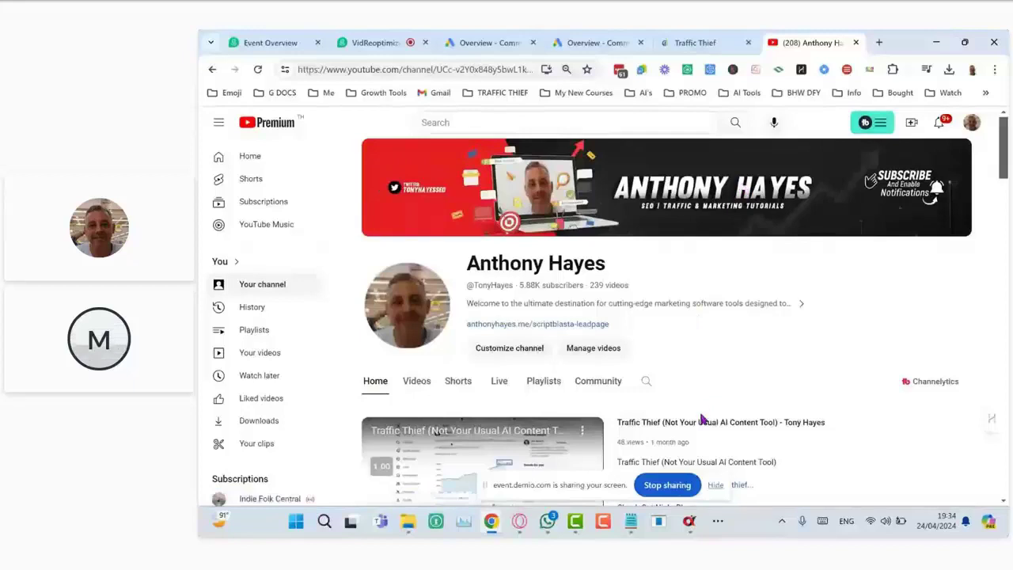
{"action": "scroll", "coordinate": [701, 420], "scroll_direction": "down", "scroll_amount": 2}
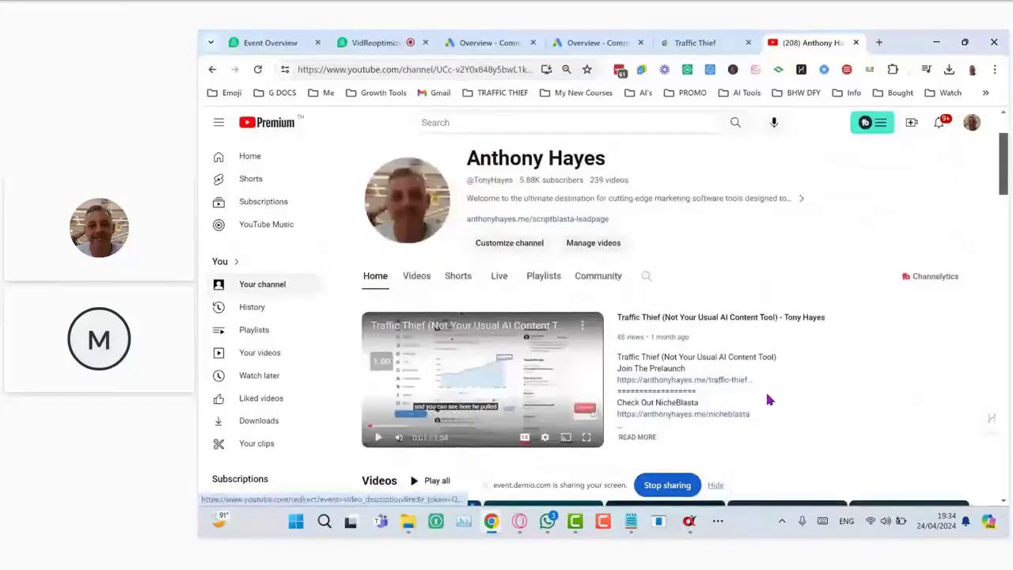
{"action": "scroll", "coordinate": [836, 444], "scroll_direction": "down", "scroll_amount": 3}
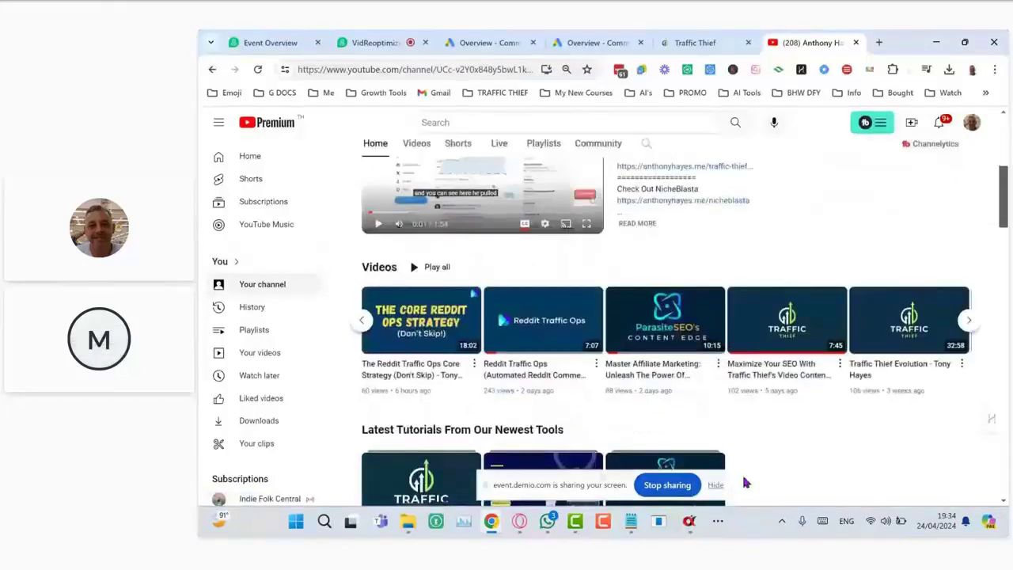
Minimise NicheBlasta, open the channel's video "Maximize Your SEO With Traffic Thief's Video Content Edge" and pause it.
{"action": "left_click", "coordinate": [690, 524]}
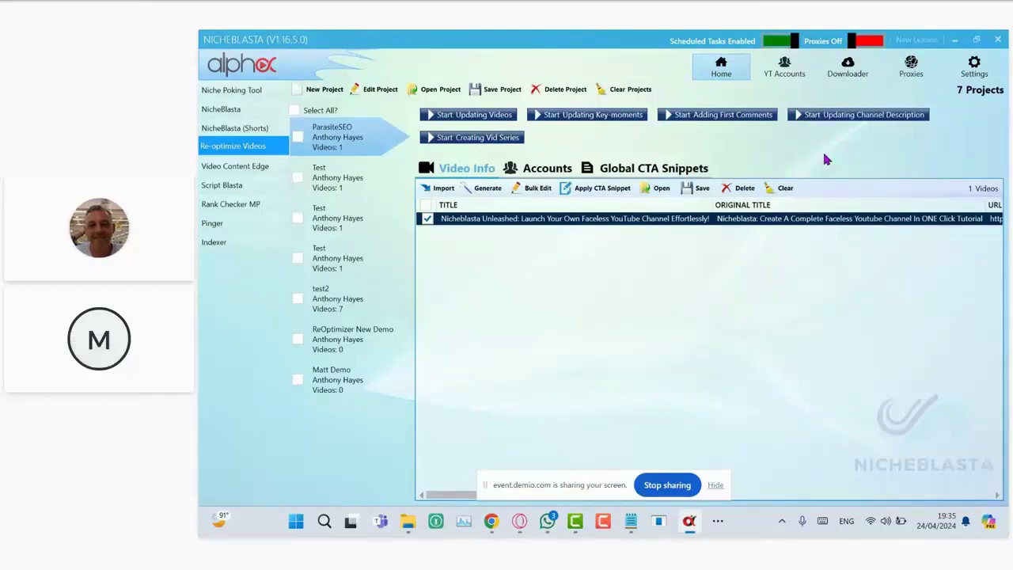
{"action": "left_click", "coordinate": [955, 39]}
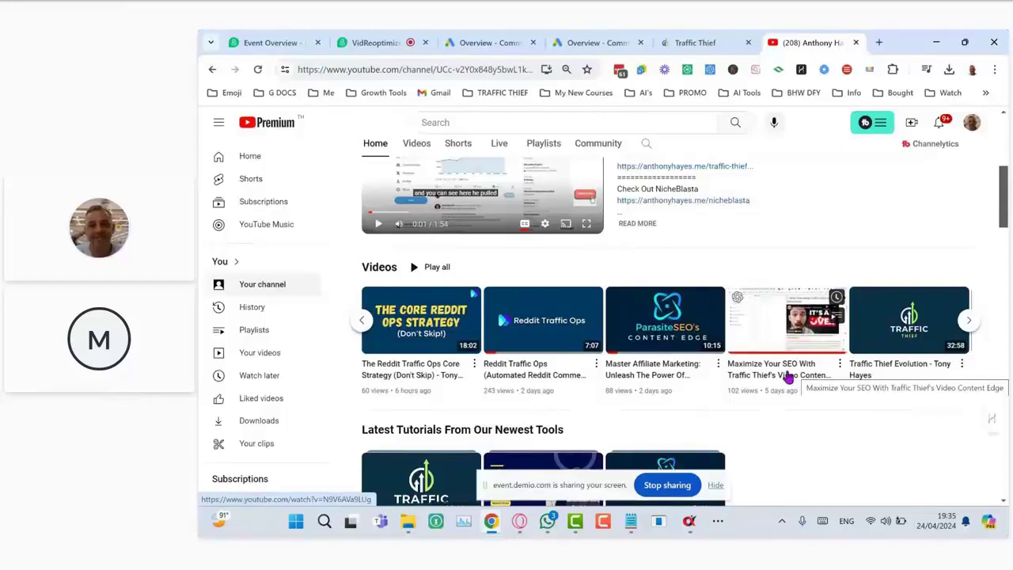
{"action": "left_click", "coordinate": [788, 377]}
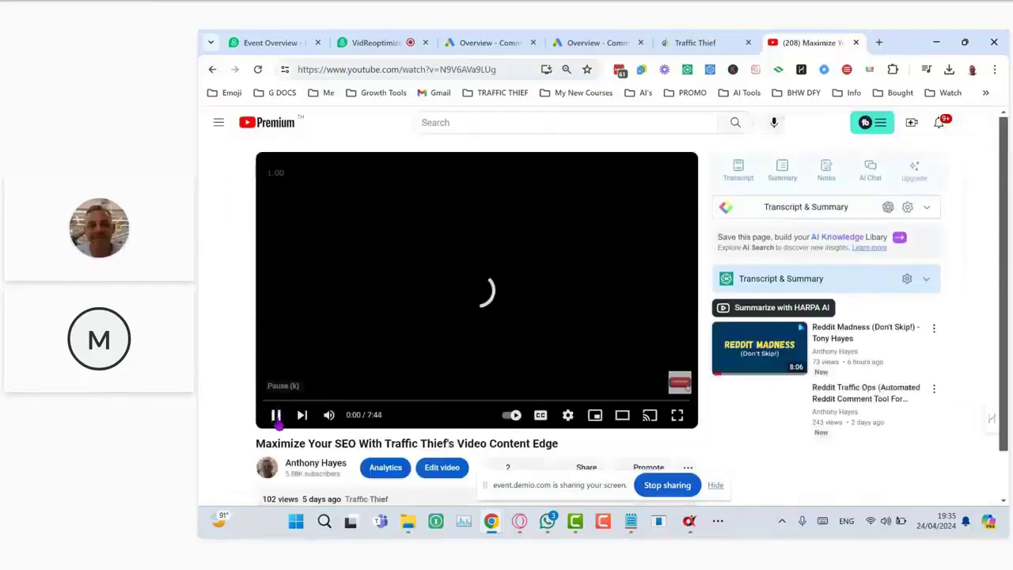
{"action": "left_click", "coordinate": [276, 417]}
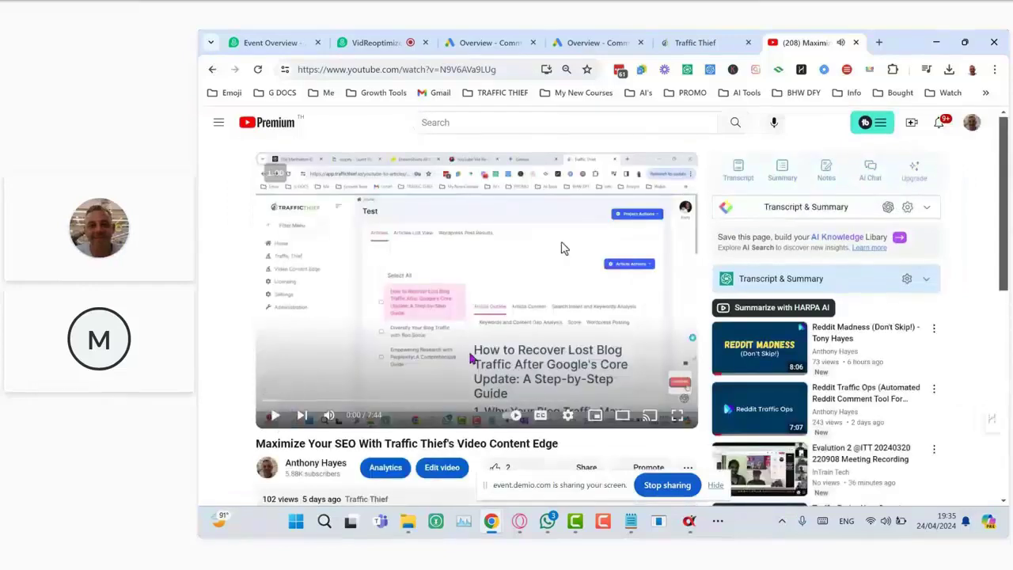
Expand the full description of the paused Video Content Edge video.
{"action": "scroll", "coordinate": [471, 356], "scroll_direction": "down", "scroll_amount": 3}
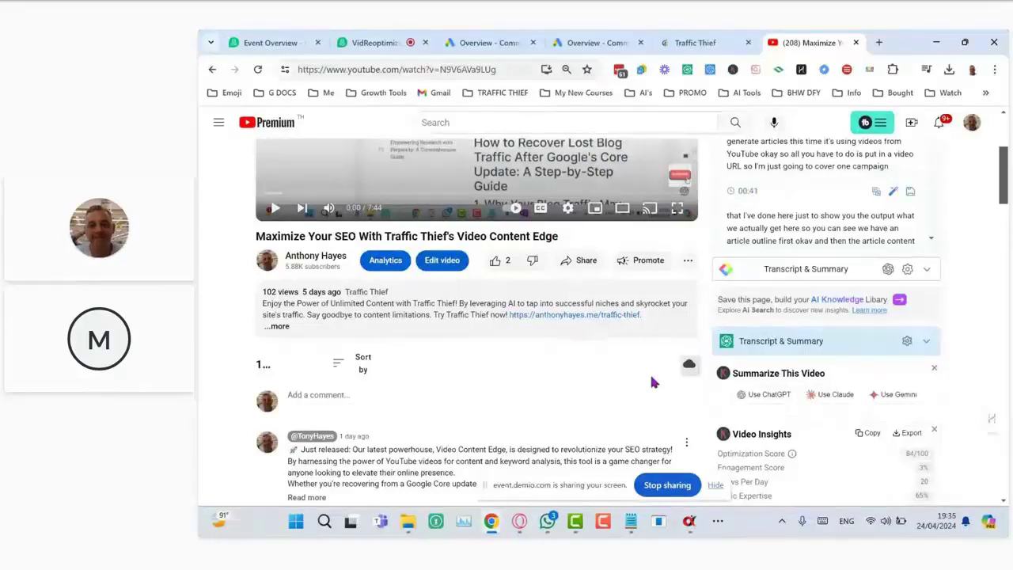
{"action": "scroll", "coordinate": [652, 382], "scroll_direction": "up", "scroll_amount": 2}
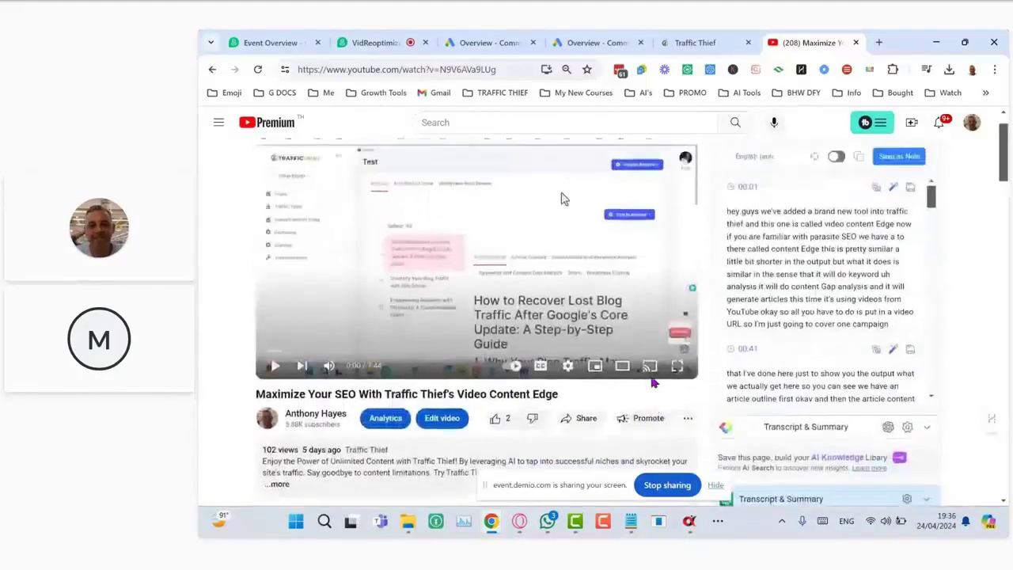
{"action": "scroll", "coordinate": [652, 382], "scroll_direction": "down", "scroll_amount": 3}
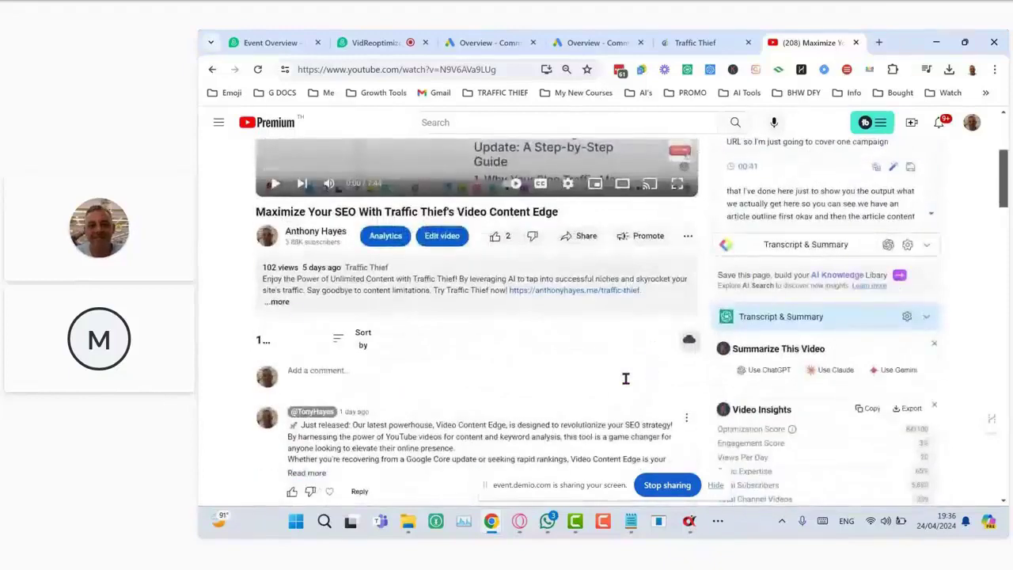
{"action": "left_click", "coordinate": [280, 304]}
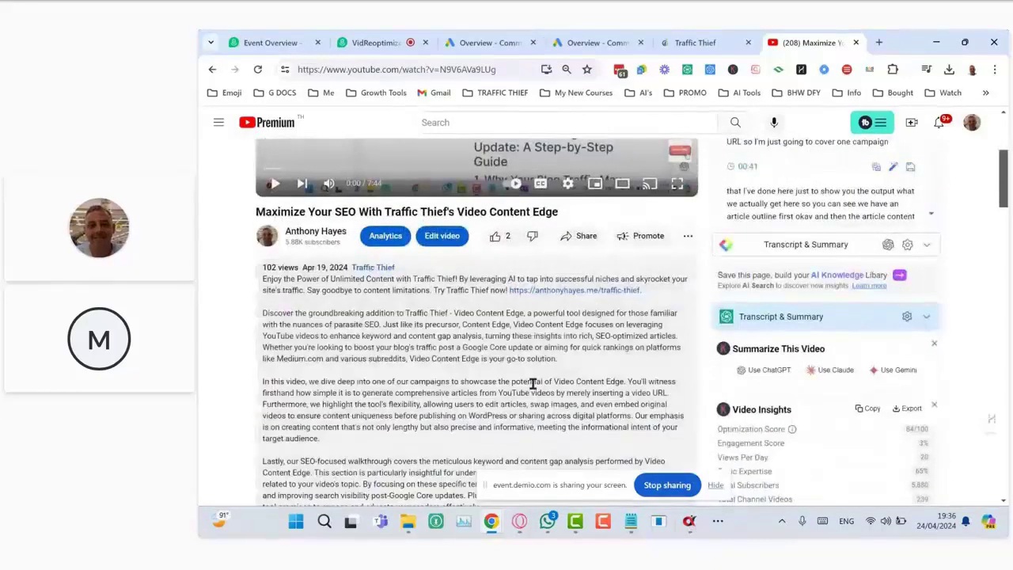
Read through the expanded video description, examining its opening call-to-action link, body text, keywords, hashtags and related video links.
{"action": "scroll", "coordinate": [533, 384], "scroll_direction": "up", "scroll_amount": 3}
{"action": "scroll", "coordinate": [533, 384], "scroll_direction": "down", "scroll_amount": 2}
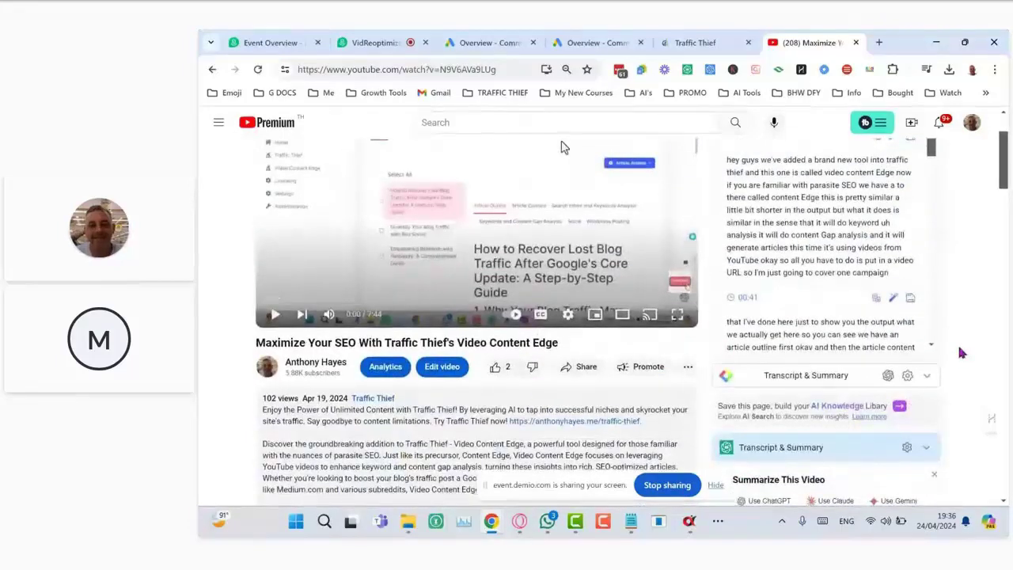
{"action": "scroll", "coordinate": [950, 349], "scroll_direction": "down", "scroll_amount": 3}
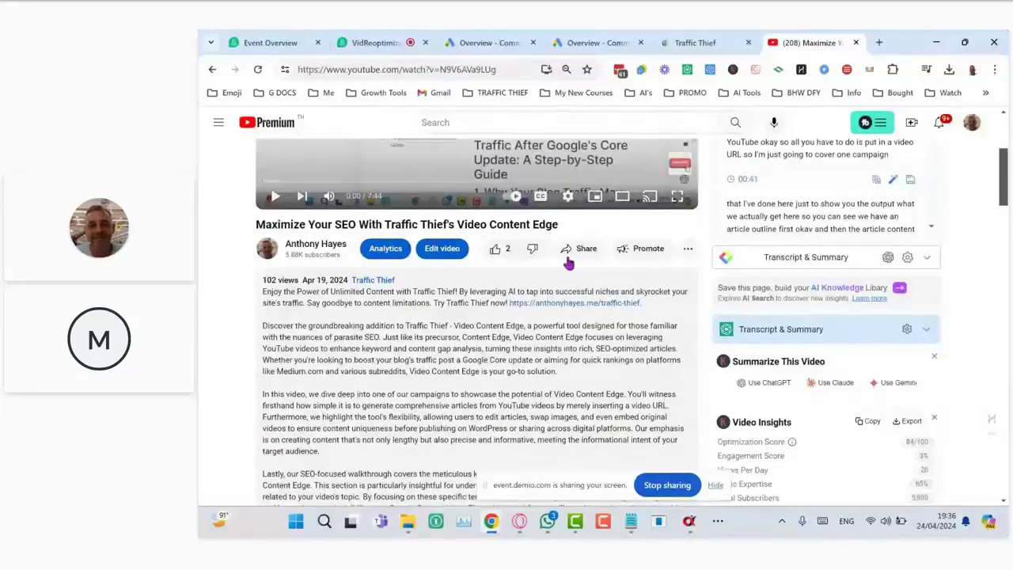
{"action": "scroll", "coordinate": [577, 391], "scroll_direction": "down", "scroll_amount": 1}
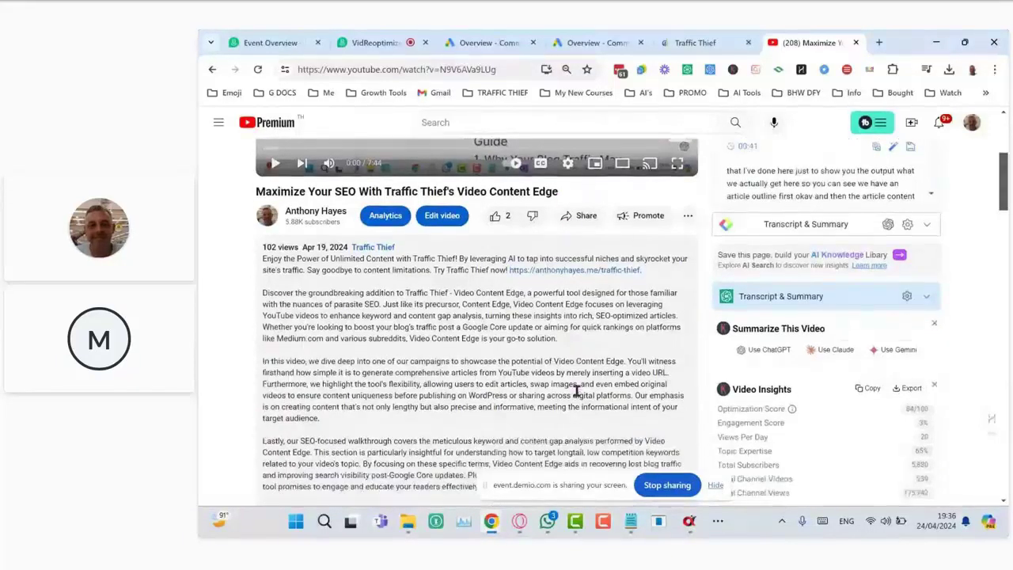
{"action": "scroll", "coordinate": [577, 391], "scroll_direction": "up", "scroll_amount": 3}
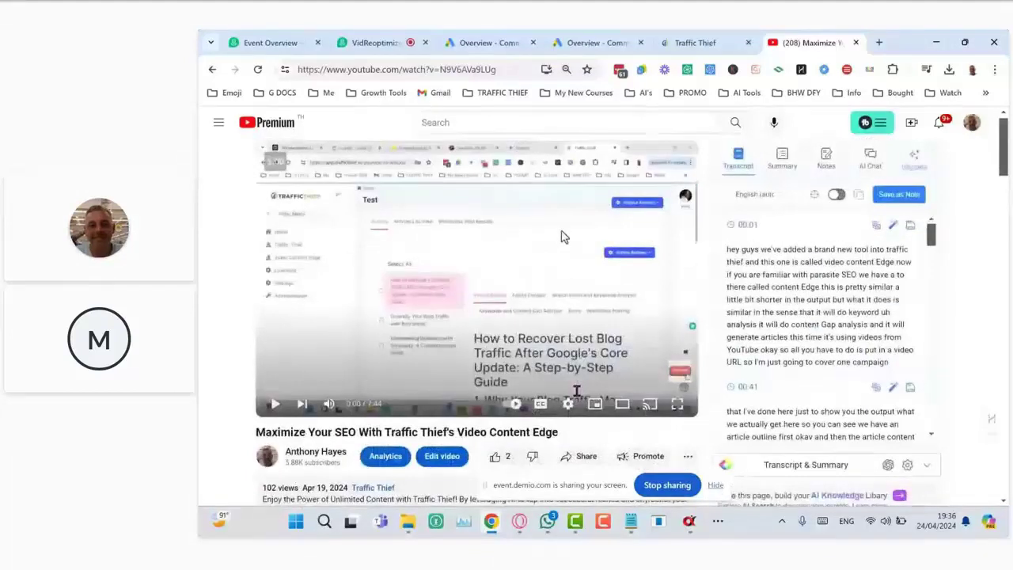
{"action": "scroll", "coordinate": [577, 391], "scroll_direction": "down", "scroll_amount": 3}
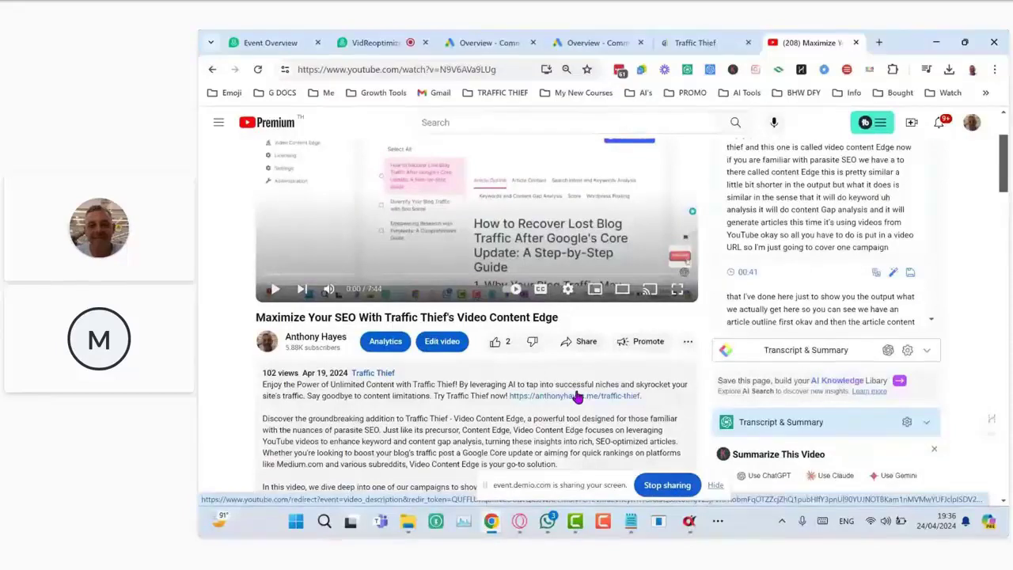
{"action": "scroll", "coordinate": [577, 396], "scroll_direction": "up", "scroll_amount": 1}
{"action": "scroll", "coordinate": [578, 398], "scroll_direction": "down", "scroll_amount": 2}
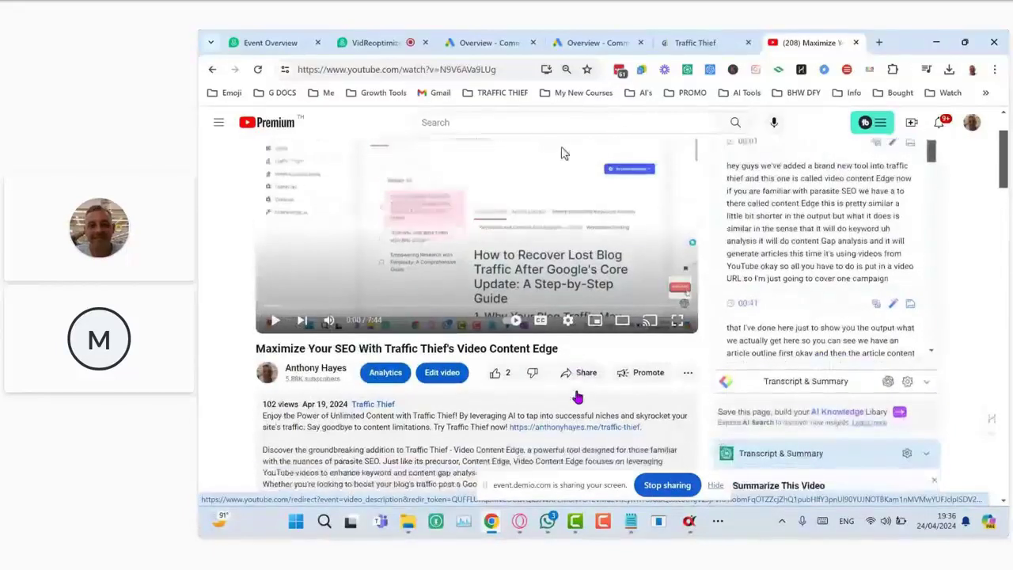
{"action": "scroll", "coordinate": [577, 398], "scroll_direction": "down", "scroll_amount": 1}
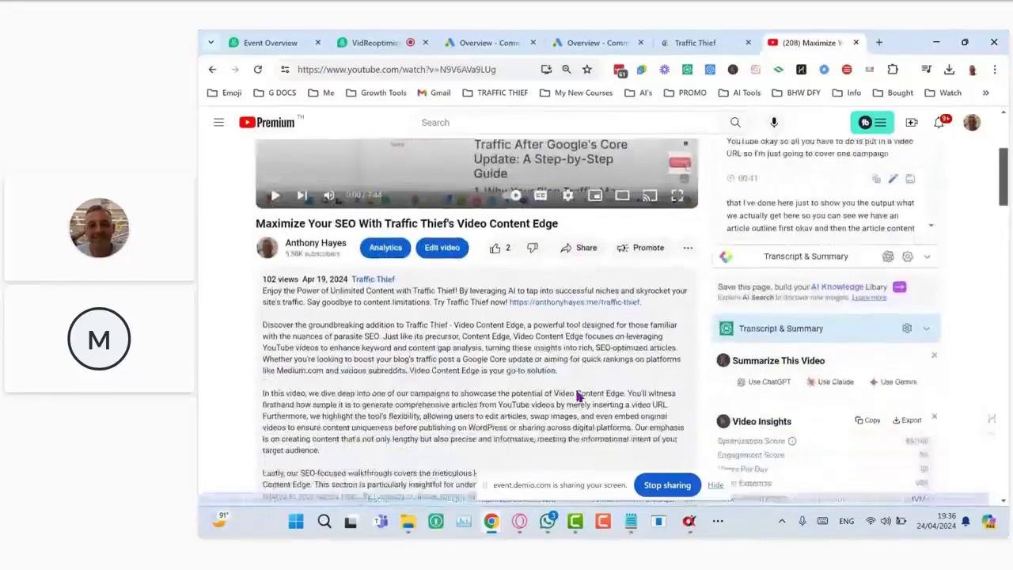
{"action": "scroll", "coordinate": [579, 398], "scroll_direction": "down", "scroll_amount": 1}
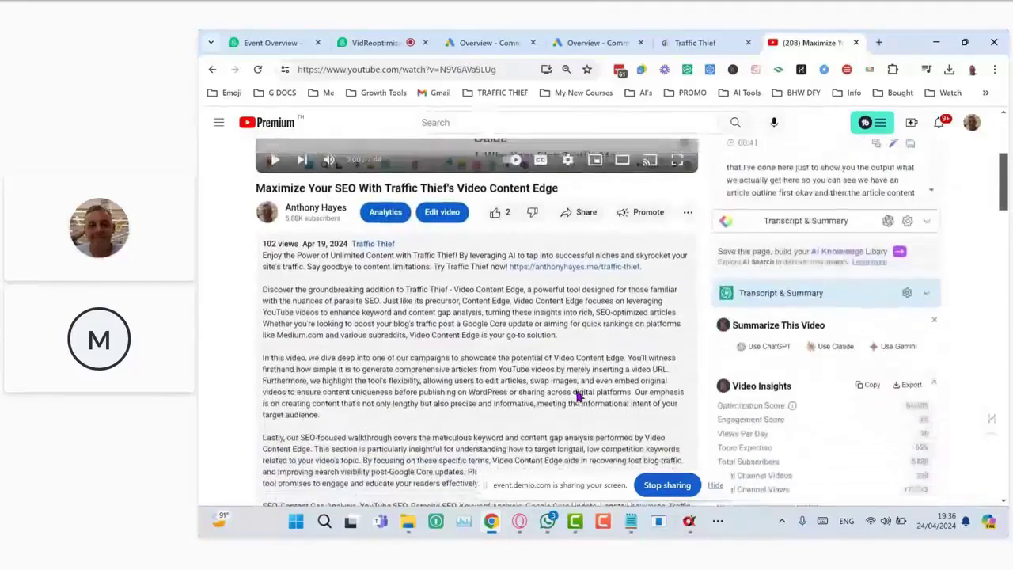
{"action": "scroll", "coordinate": [578, 398], "scroll_direction": "up", "scroll_amount": 1}
{"action": "scroll", "coordinate": [565, 395], "scroll_direction": "down", "scroll_amount": 2}
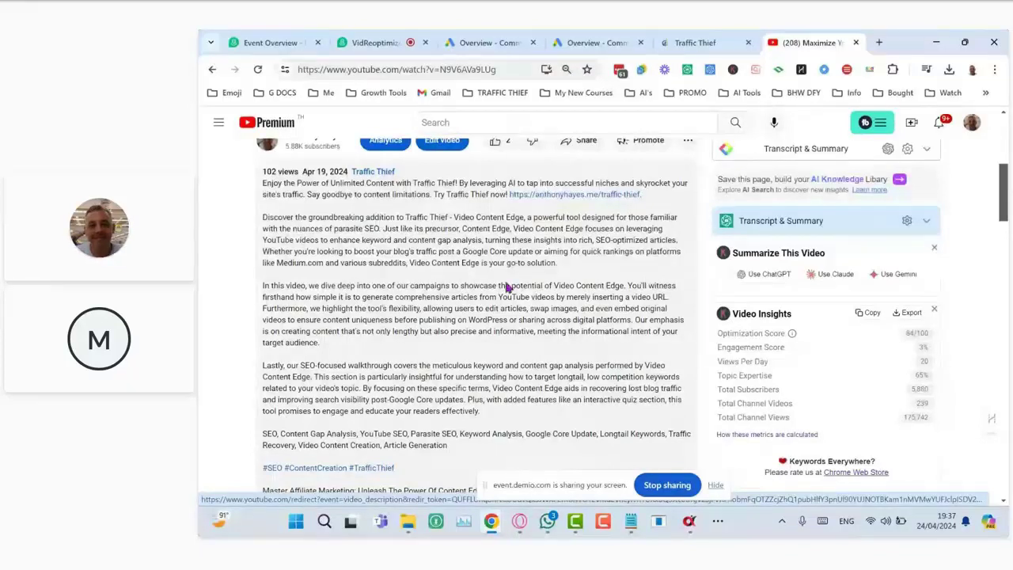
{"action": "scroll", "coordinate": [475, 261], "scroll_direction": "down", "scroll_amount": 2}
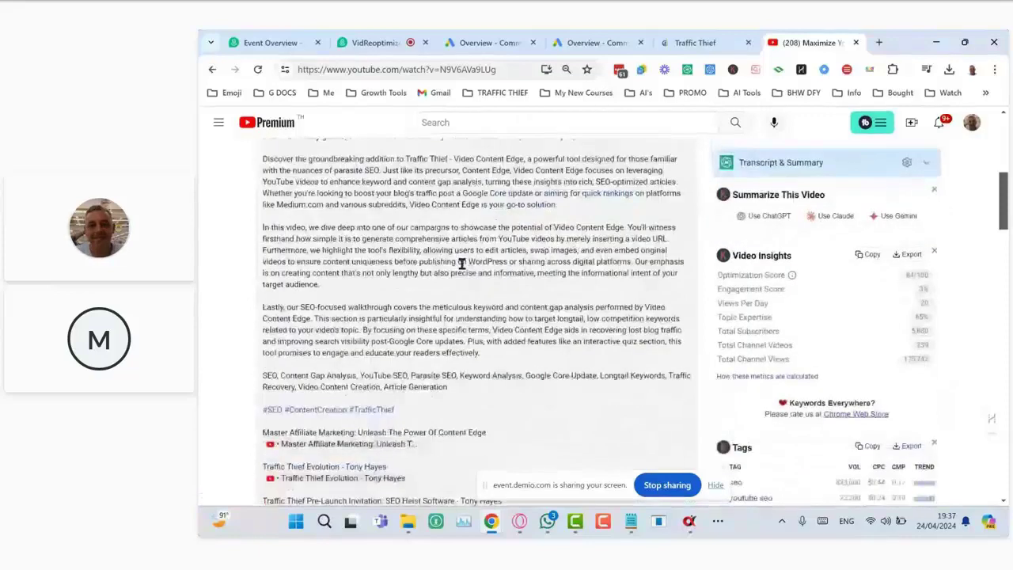
Review the description's call-to-action link, body paragraphs, keyword list and hashtags once more.
{"action": "scroll", "coordinate": [489, 313], "scroll_direction": "down", "scroll_amount": 2}
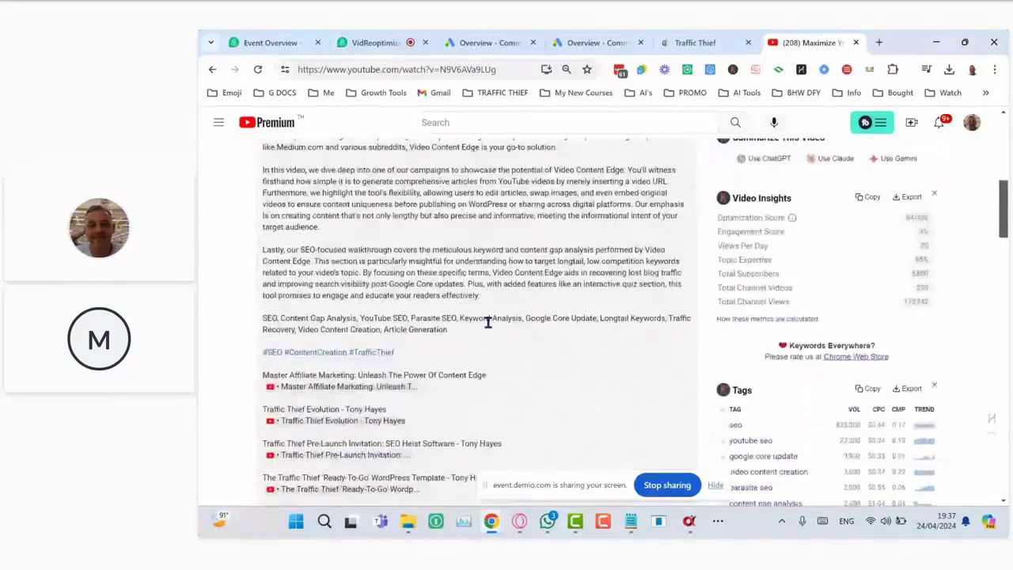
{"action": "scroll", "coordinate": [489, 317], "scroll_direction": "up", "scroll_amount": 3}
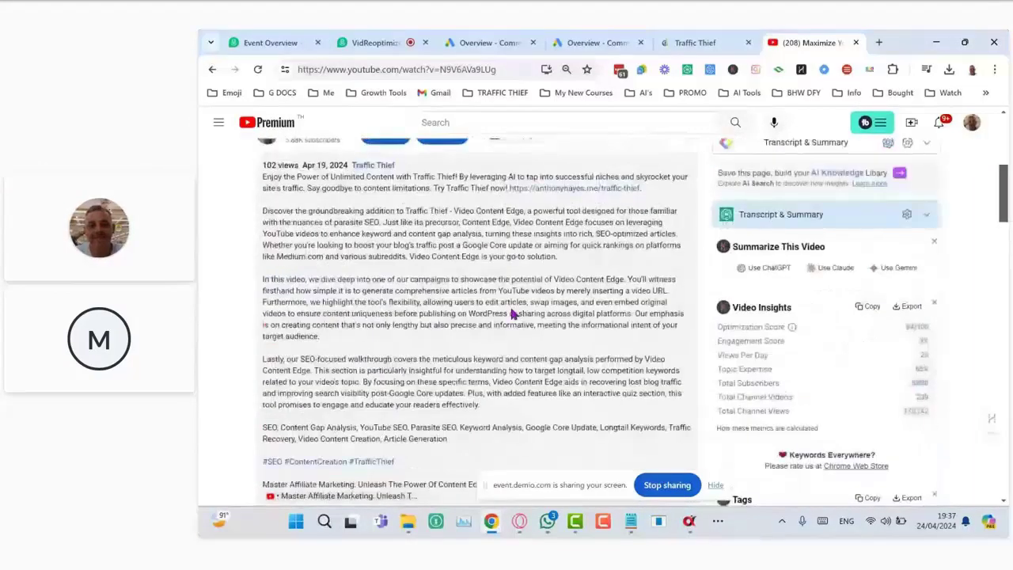
{"action": "scroll", "coordinate": [513, 313], "scroll_direction": "up", "scroll_amount": 1}
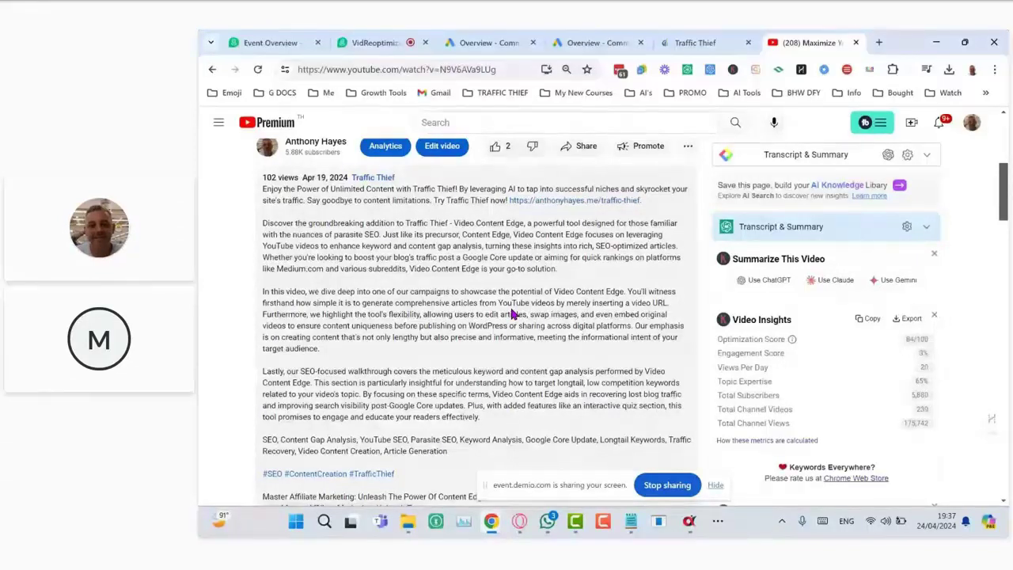
{"action": "scroll", "coordinate": [513, 315], "scroll_direction": "down", "scroll_amount": 1}
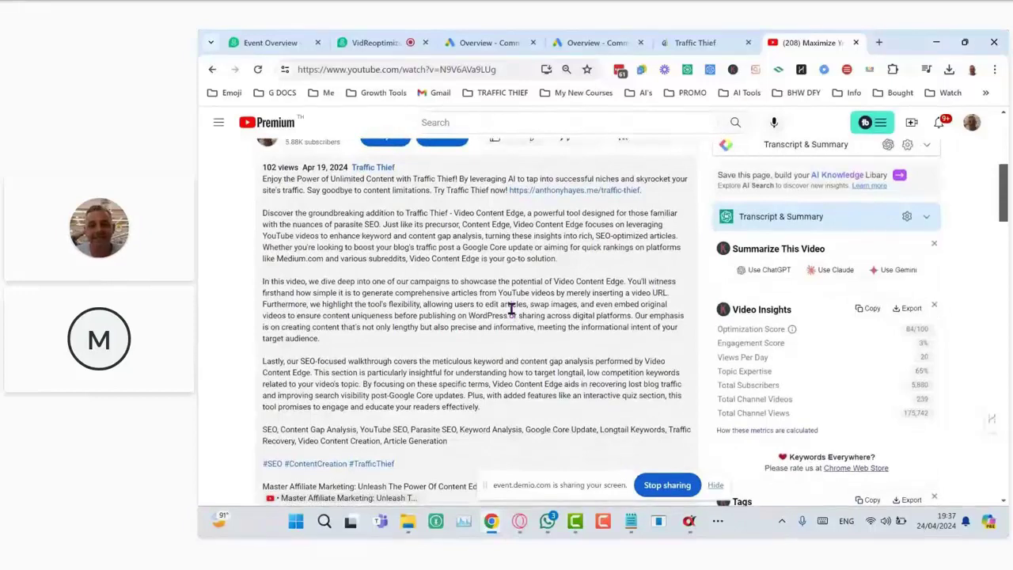
{"action": "scroll", "coordinate": [530, 339], "scroll_direction": "down", "scroll_amount": 3}
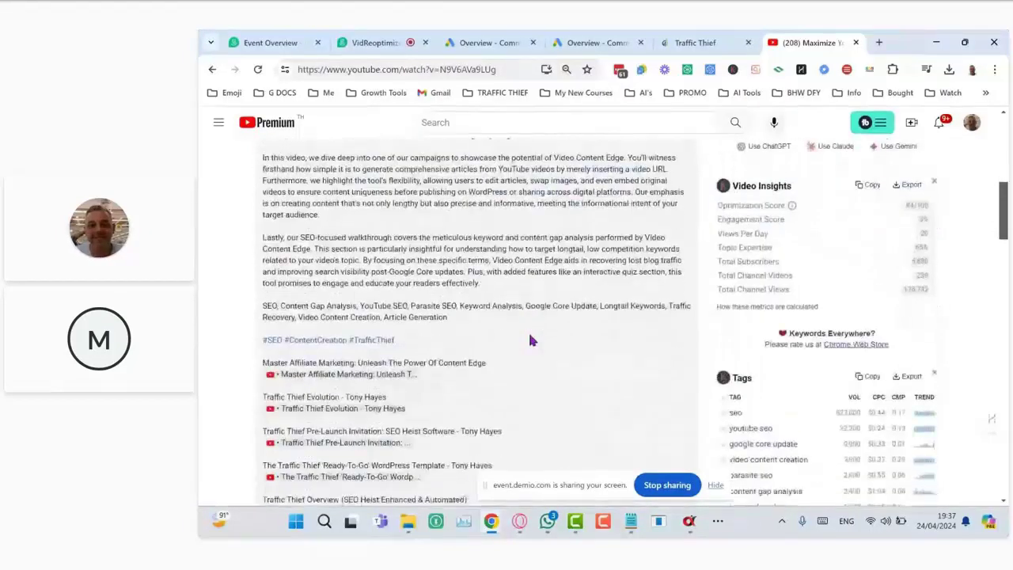
{"action": "scroll", "coordinate": [530, 340], "scroll_direction": "down", "scroll_amount": 2}
{"action": "scroll", "coordinate": [530, 339], "scroll_direction": "up", "scroll_amount": 2}
{"action": "scroll", "coordinate": [529, 340], "scroll_direction": "down", "scroll_amount": 2}
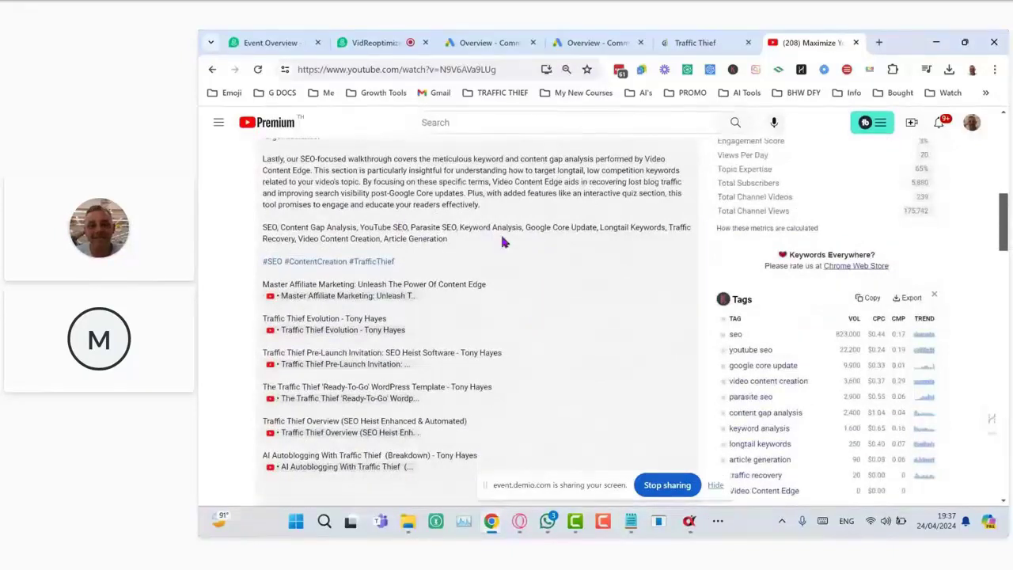
Examine the series of related video links and the timestamped Key Moments list in the description.
{"action": "scroll", "coordinate": [501, 241], "scroll_direction": "down", "scroll_amount": 2}
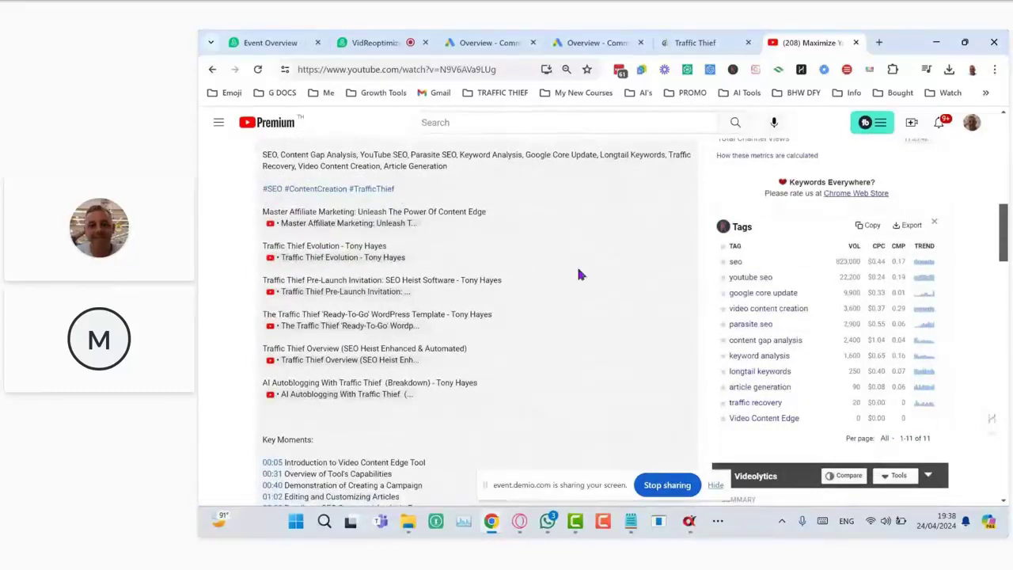
{"action": "scroll", "coordinate": [579, 274], "scroll_direction": "down", "scroll_amount": 1}
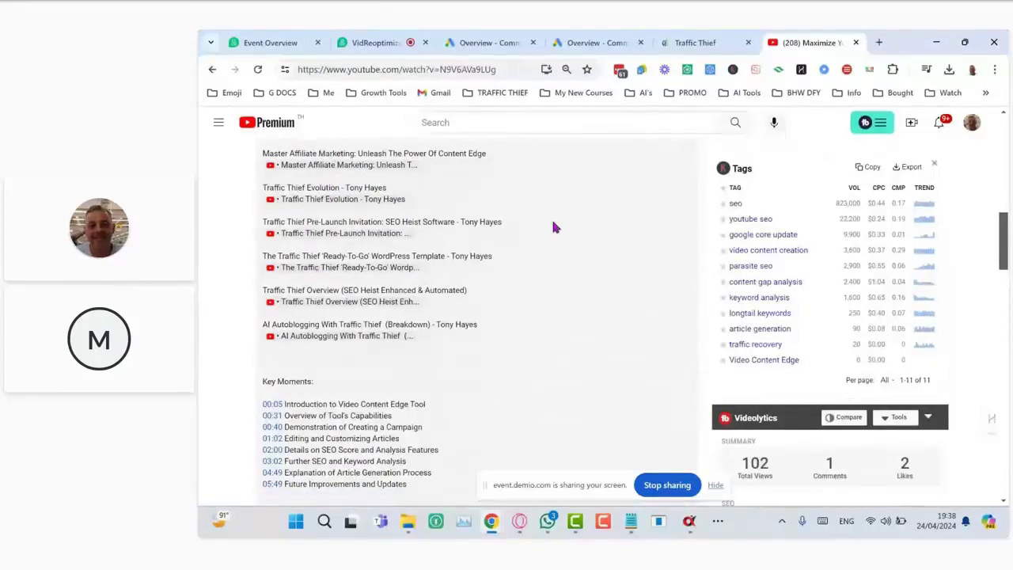
{"action": "scroll", "coordinate": [554, 228], "scroll_direction": "up", "scroll_amount": 1}
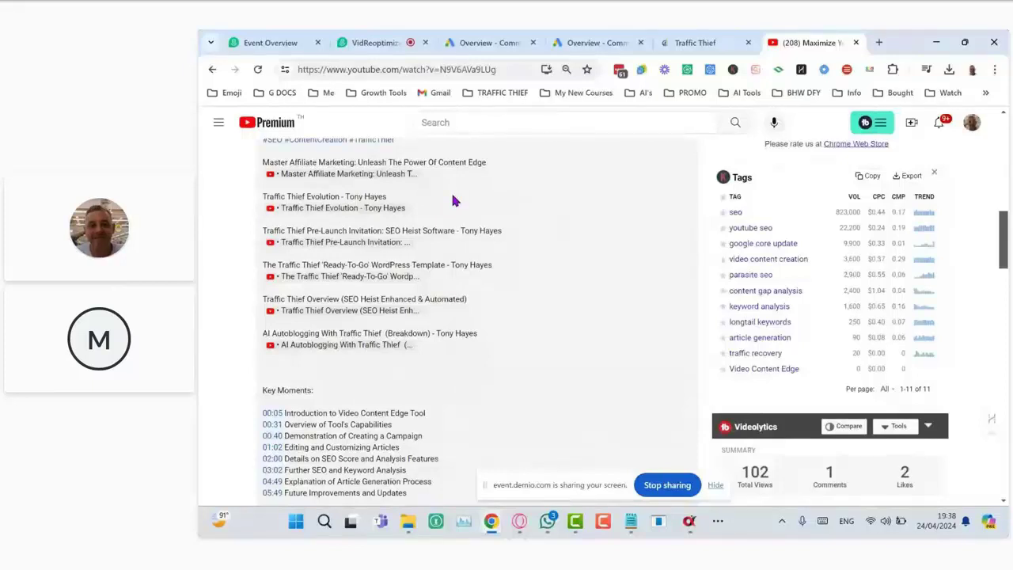
{"action": "scroll", "coordinate": [455, 201], "scroll_direction": "down", "scroll_amount": 3}
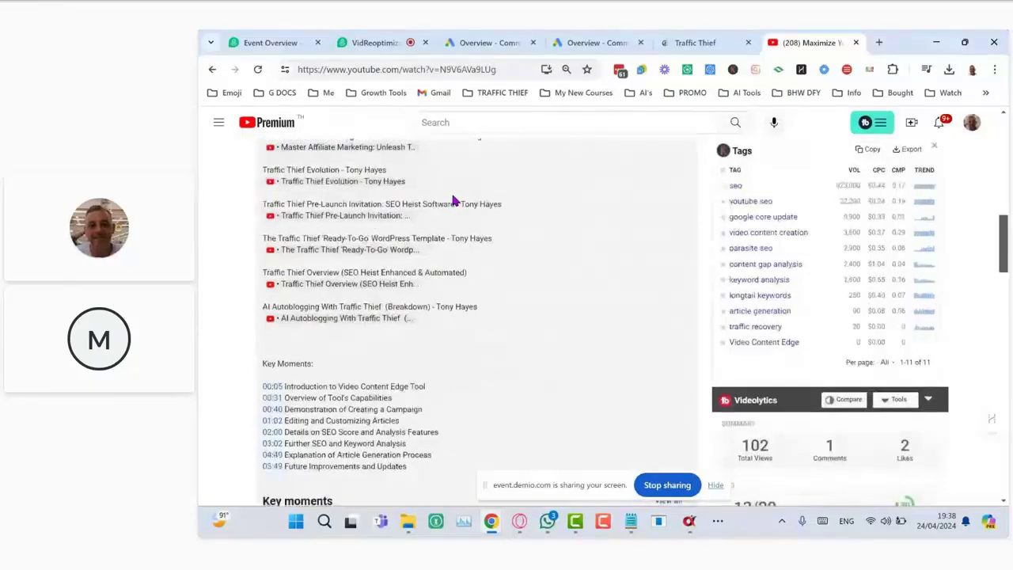
{"action": "scroll", "coordinate": [466, 275], "scroll_direction": "down", "scroll_amount": 2}
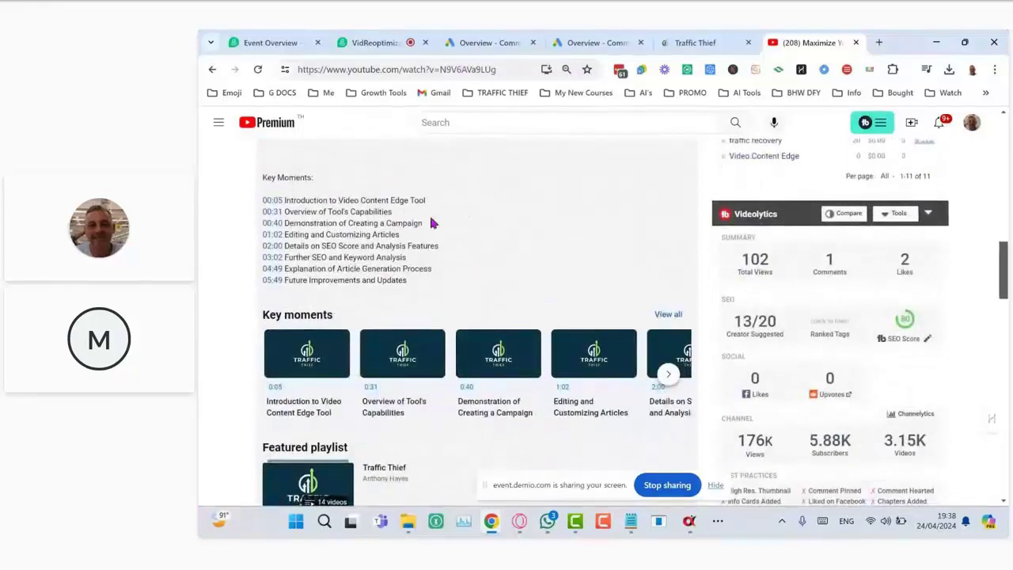
{"action": "scroll", "coordinate": [436, 224], "scroll_direction": "down", "scroll_amount": 1}
{"action": "scroll", "coordinate": [438, 225], "scroll_direction": "up", "scroll_amount": 2}
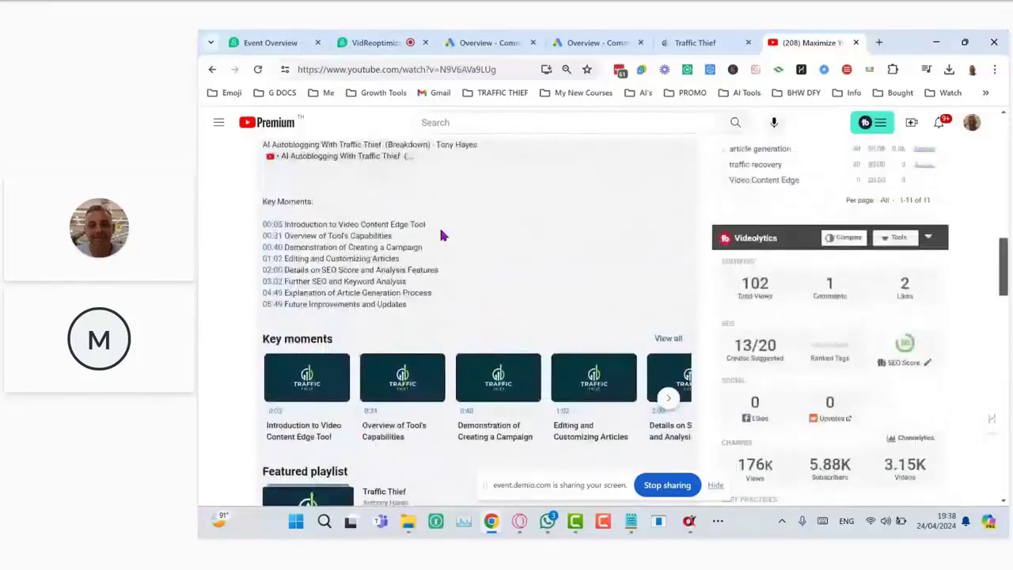
{"action": "scroll", "coordinate": [502, 221], "scroll_direction": "up", "scroll_amount": 4}
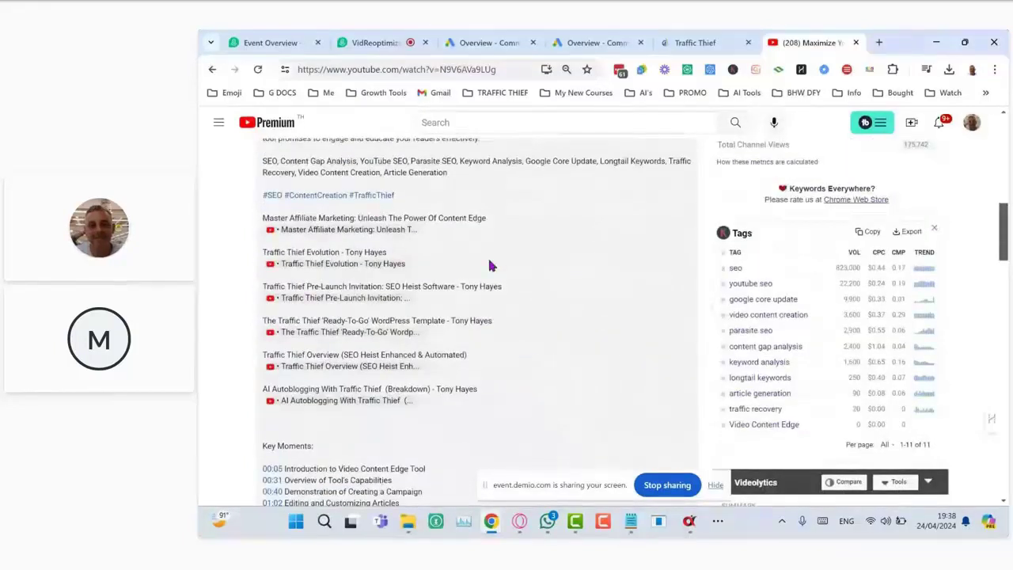
{"action": "scroll", "coordinate": [499, 276], "scroll_direction": "down", "scroll_amount": 2}
{"action": "scroll", "coordinate": [507, 288], "scroll_direction": "up", "scroll_amount": 1}
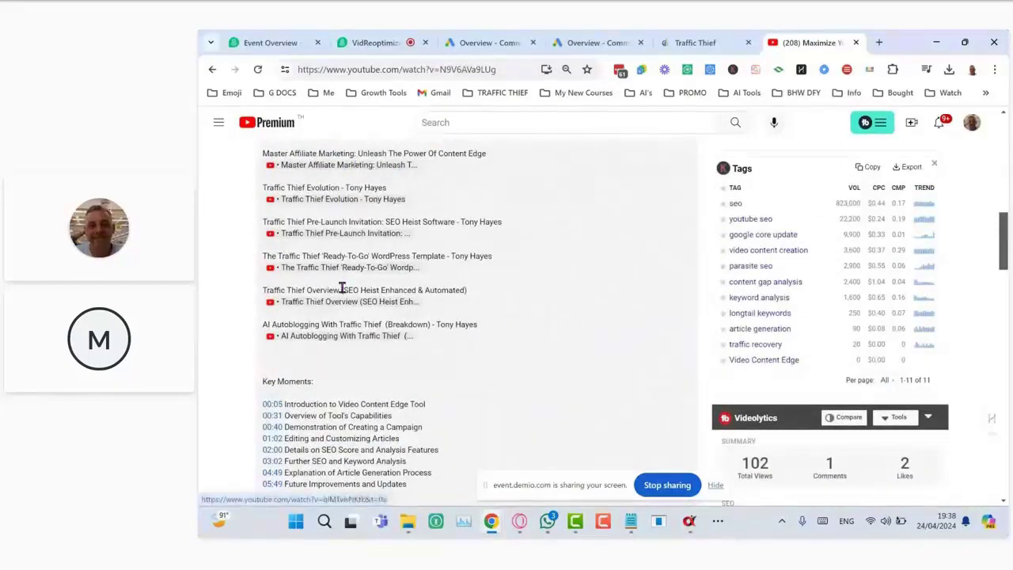
{"action": "scroll", "coordinate": [473, 171], "scroll_direction": "up", "scroll_amount": 1}
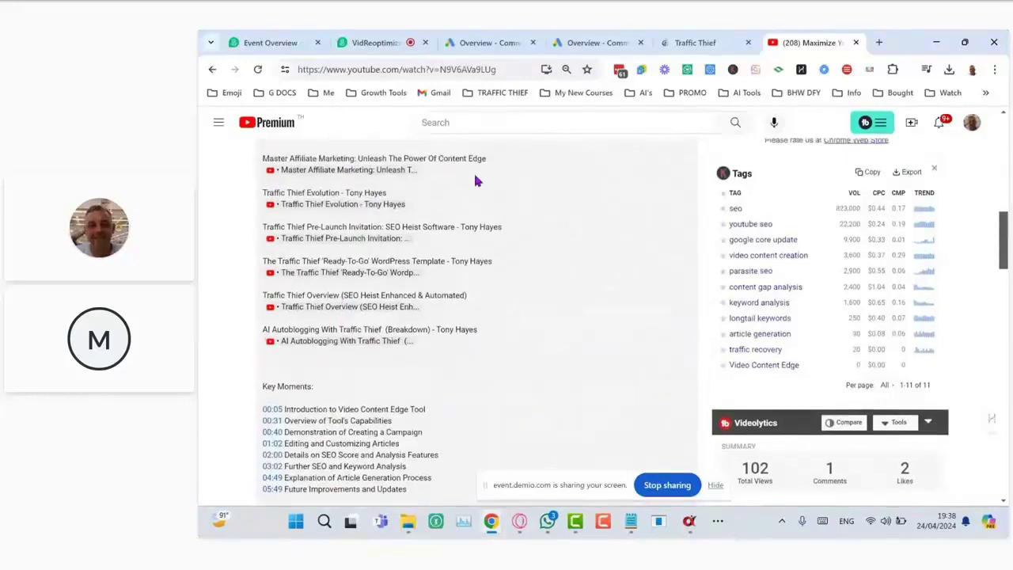
{"action": "scroll", "coordinate": [475, 181], "scroll_direction": "down", "scroll_amount": 1}
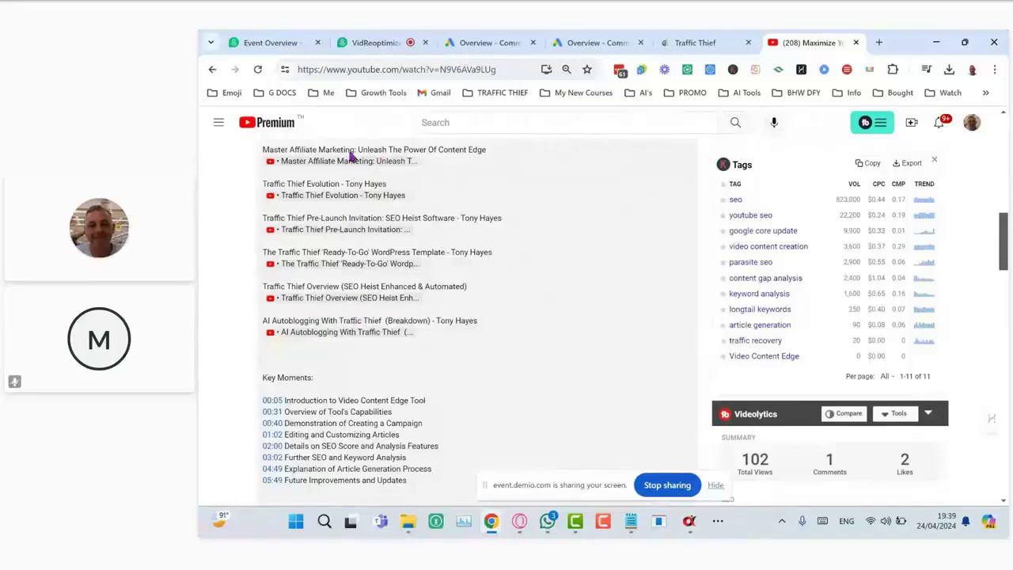
Skim the full video page from the title and description to the key moments, featured playlist and transcript sections.
{"action": "scroll", "coordinate": [527, 334], "scroll_direction": "down", "scroll_amount": 3}
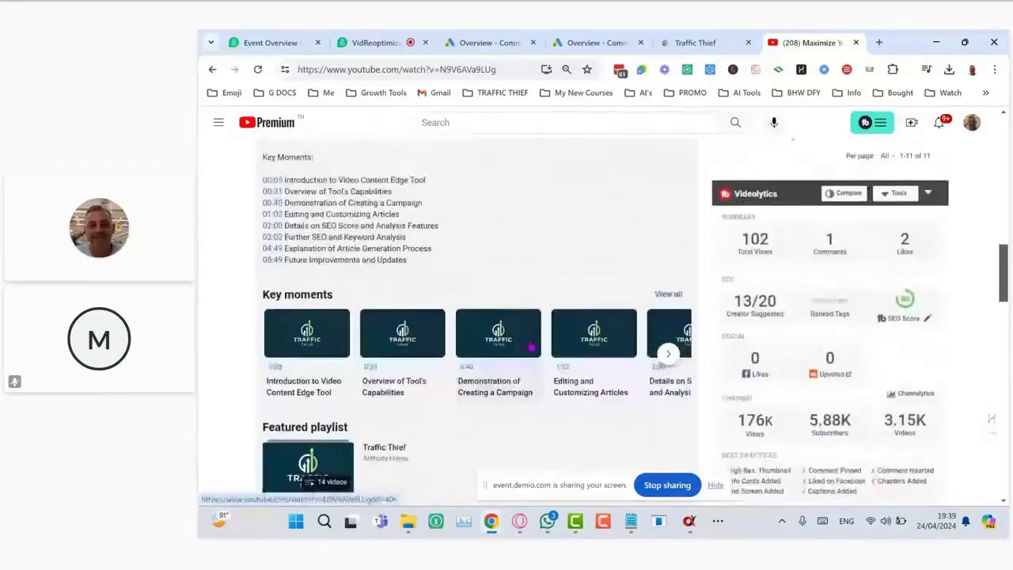
{"action": "scroll", "coordinate": [530, 346], "scroll_direction": "down", "scroll_amount": 2}
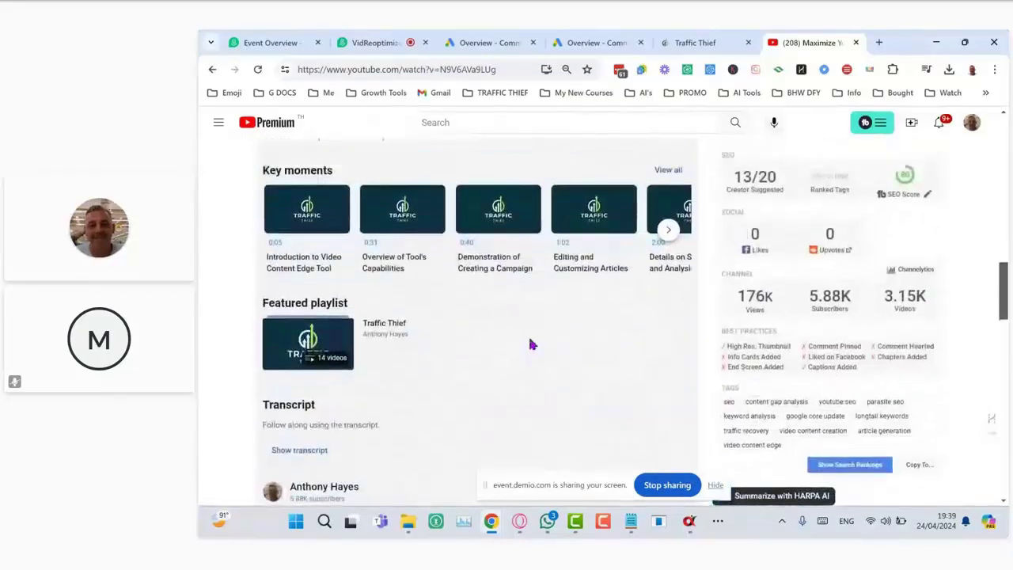
{"action": "scroll", "coordinate": [530, 345], "scroll_direction": "down", "scroll_amount": 2}
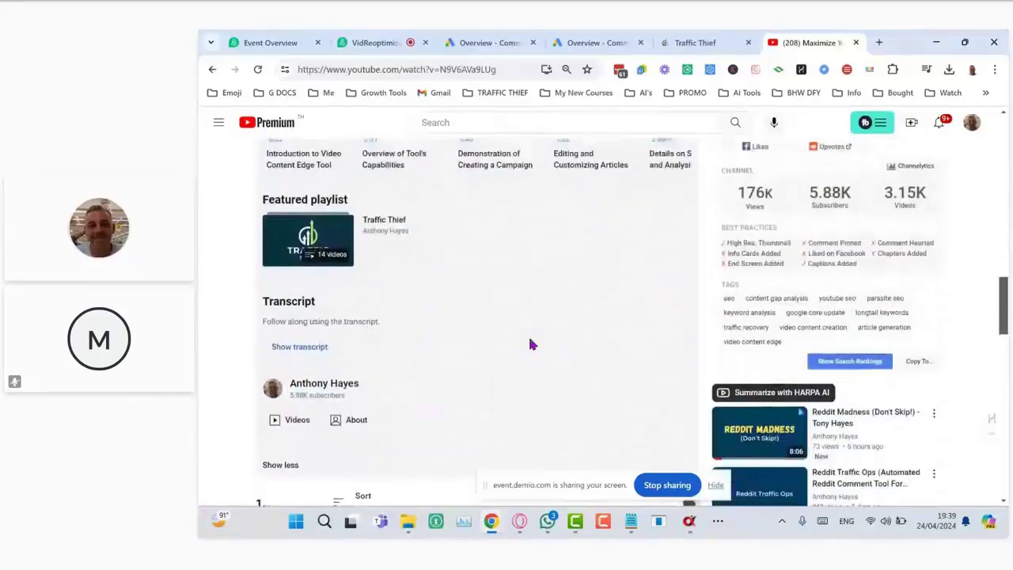
{"action": "scroll", "coordinate": [530, 344], "scroll_direction": "up", "scroll_amount": 2}
{"action": "scroll", "coordinate": [530, 344], "scroll_direction": "up", "scroll_amount": 5}
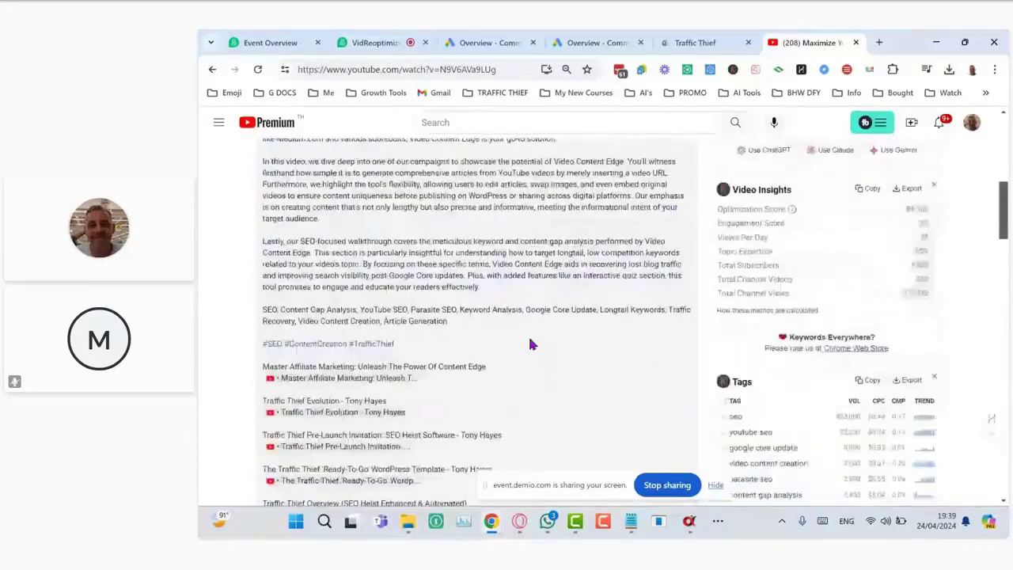
{"action": "scroll", "coordinate": [531, 344], "scroll_direction": "down", "scroll_amount": 6}
{"action": "scroll", "coordinate": [530, 344], "scroll_direction": "down", "scroll_amount": 1}
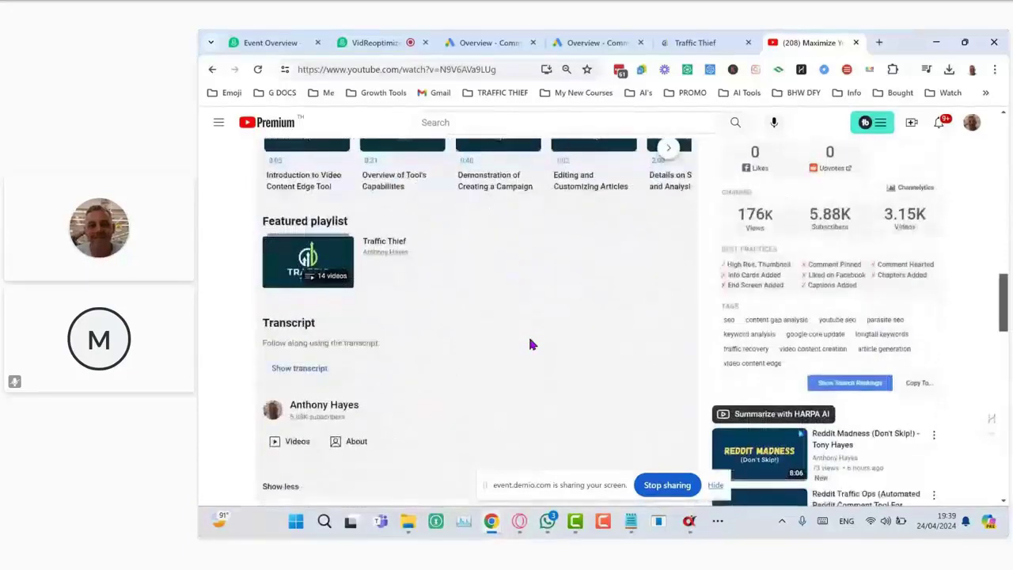
{"action": "scroll", "coordinate": [530, 345], "scroll_direction": "up", "scroll_amount": 5}
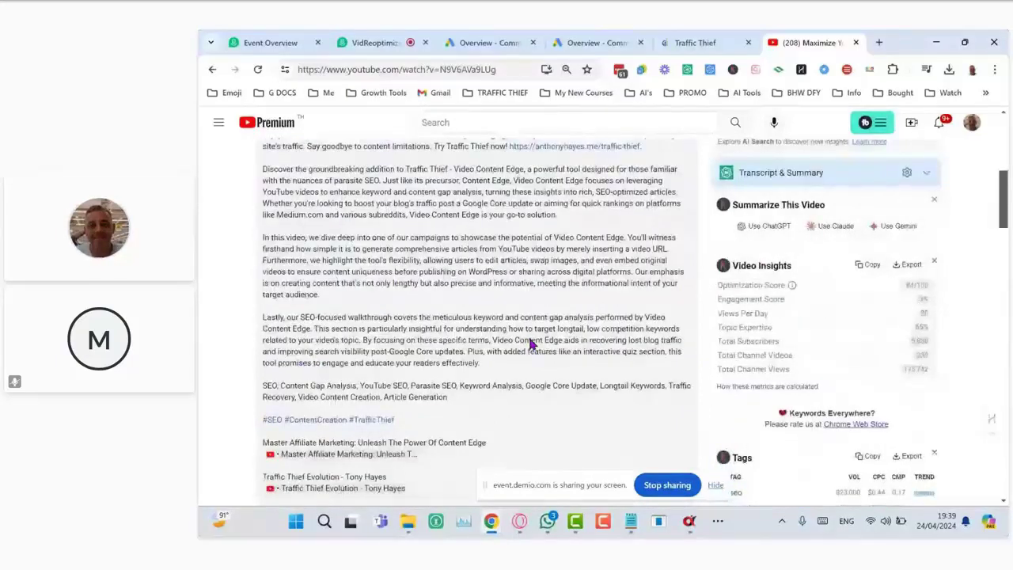
{"action": "scroll", "coordinate": [530, 344], "scroll_direction": "up", "scroll_amount": 3}
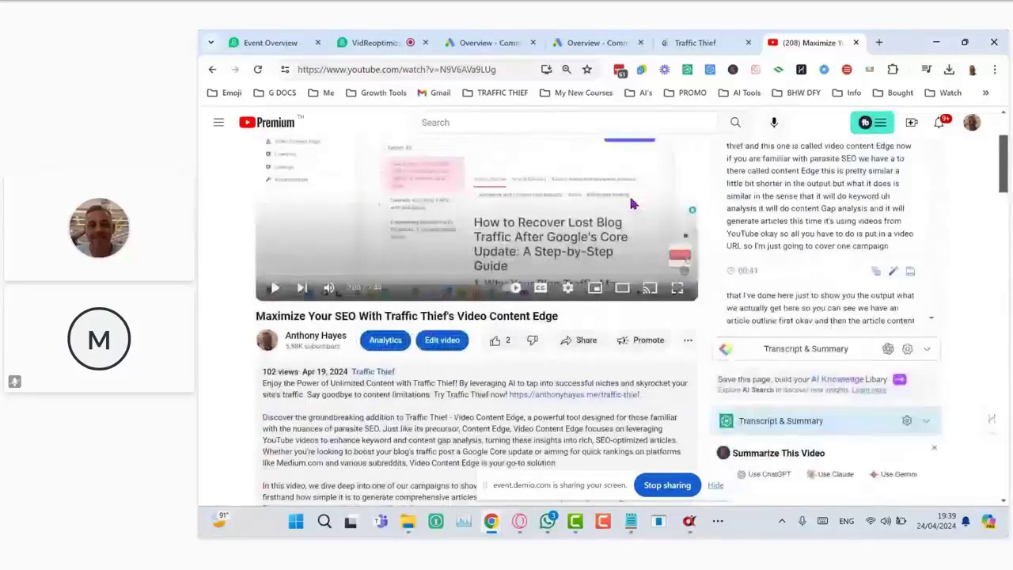
{"action": "scroll", "coordinate": [631, 203], "scroll_direction": "down", "scroll_amount": 2}
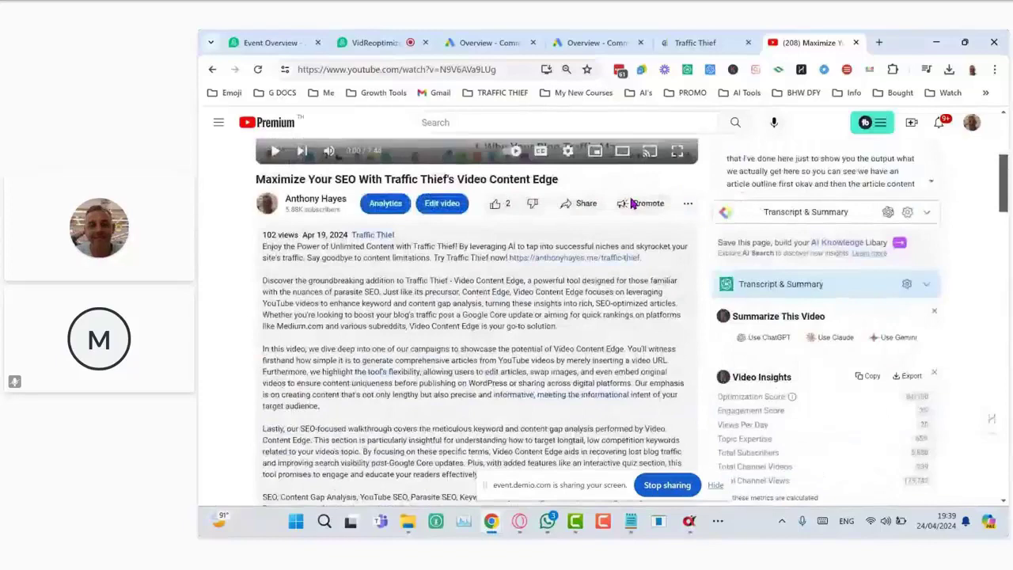
{"action": "scroll", "coordinate": [631, 202], "scroll_direction": "down", "scroll_amount": 4}
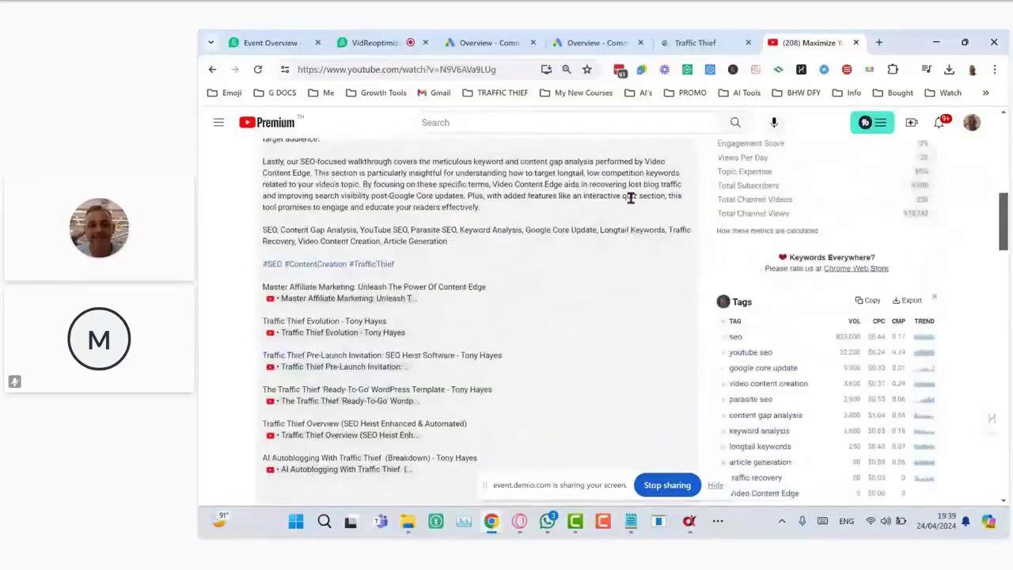
{"action": "scroll", "coordinate": [631, 199], "scroll_direction": "down", "scroll_amount": 2}
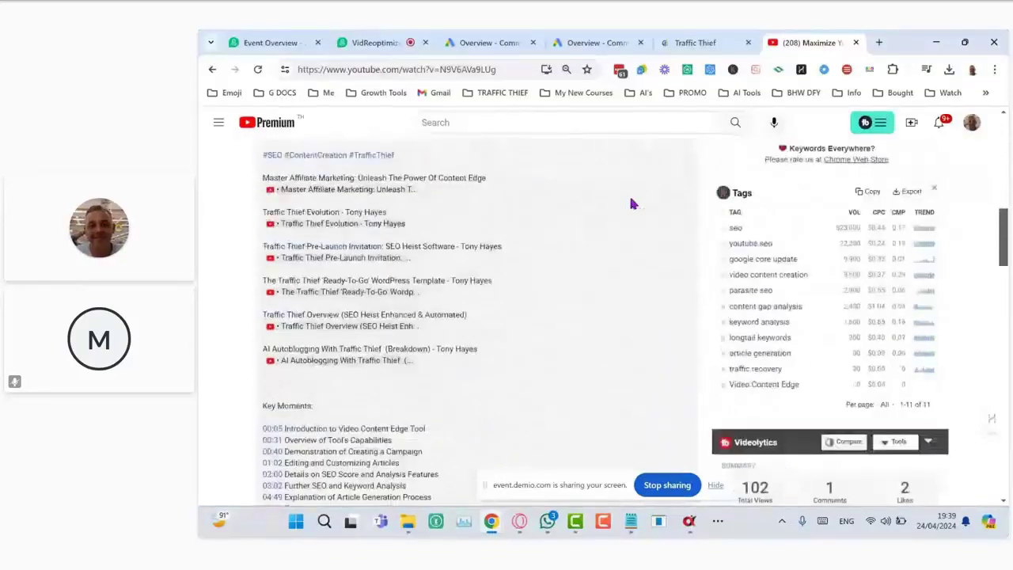
{"action": "scroll", "coordinate": [631, 204], "scroll_direction": "down", "scroll_amount": 2}
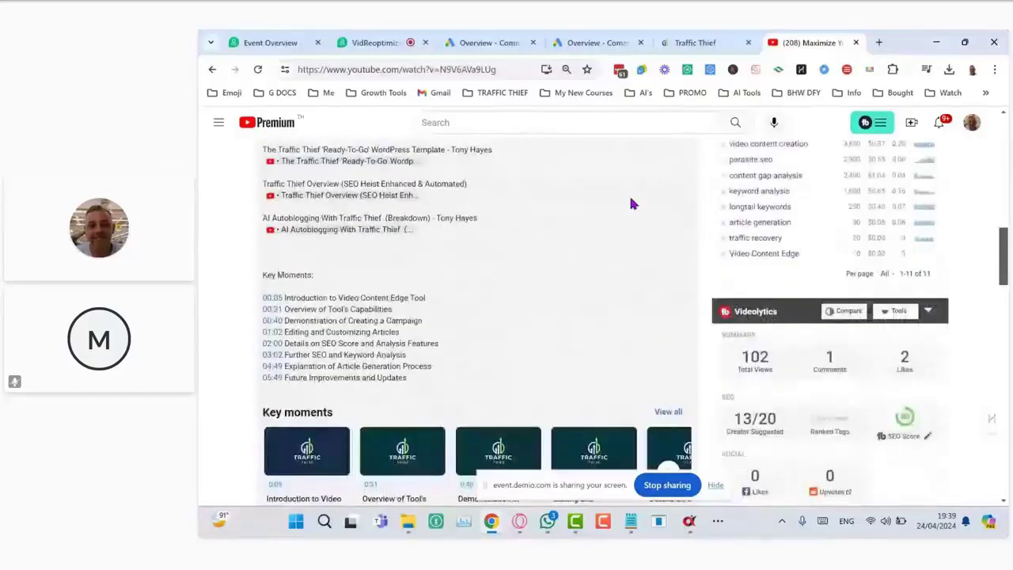
Switch to NicheBlasta and select the last project in the Re-optimize Videos list.
{"action": "left_click", "coordinate": [690, 522]}
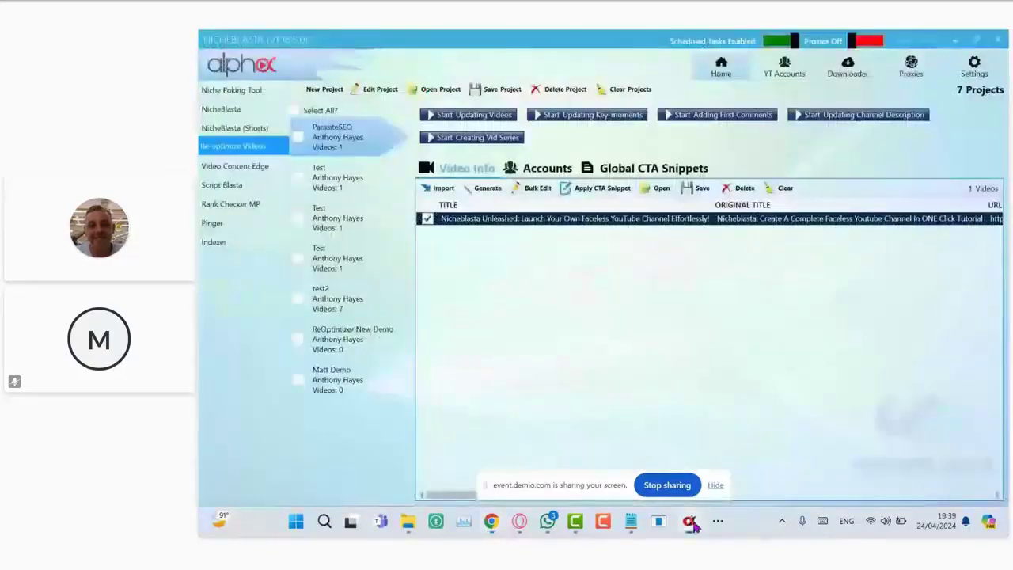
{"action": "left_click", "coordinate": [355, 381]}
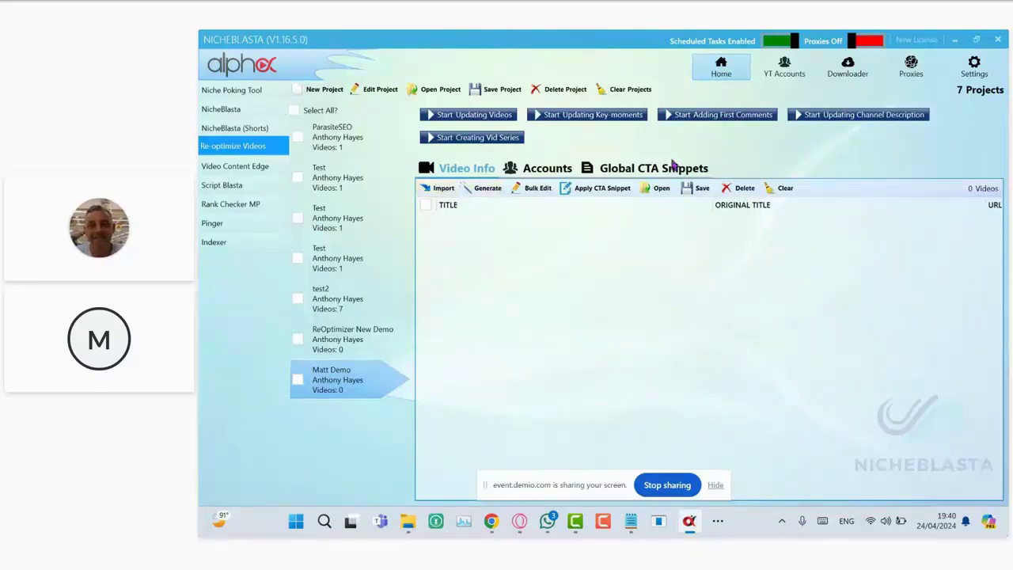
Open the new project form, examine its project name, YouTube account and AI chat client settings, and close it without adding a project.
{"action": "left_click", "coordinate": [333, 94]}
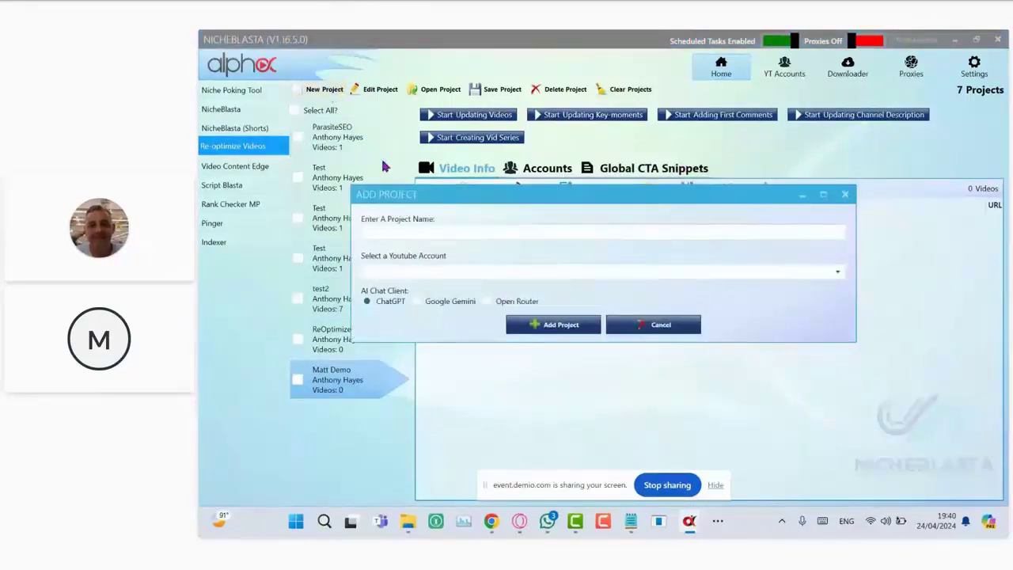
{"action": "left_click", "coordinate": [435, 235]}
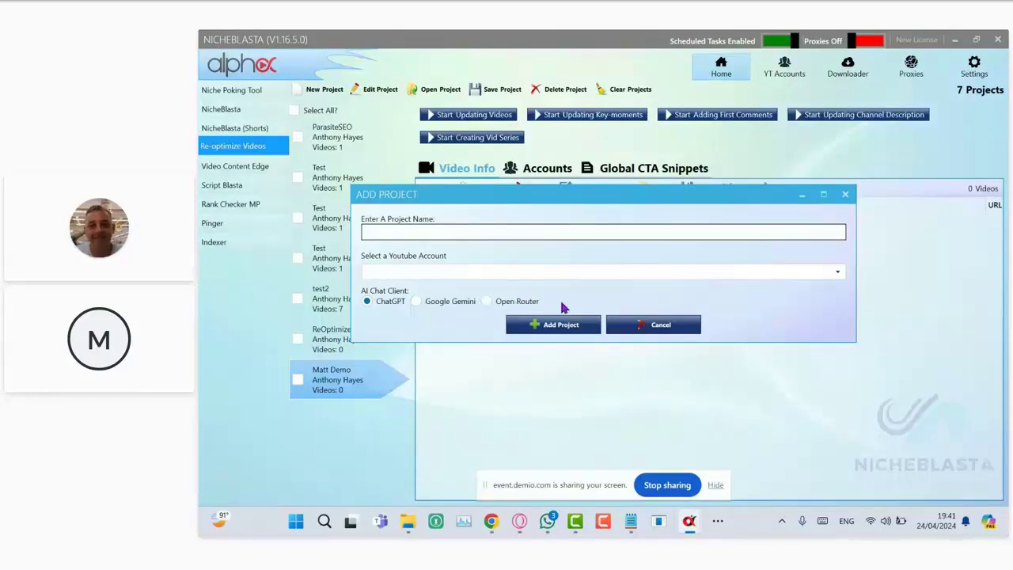
{"action": "left_click", "coordinate": [845, 196]}
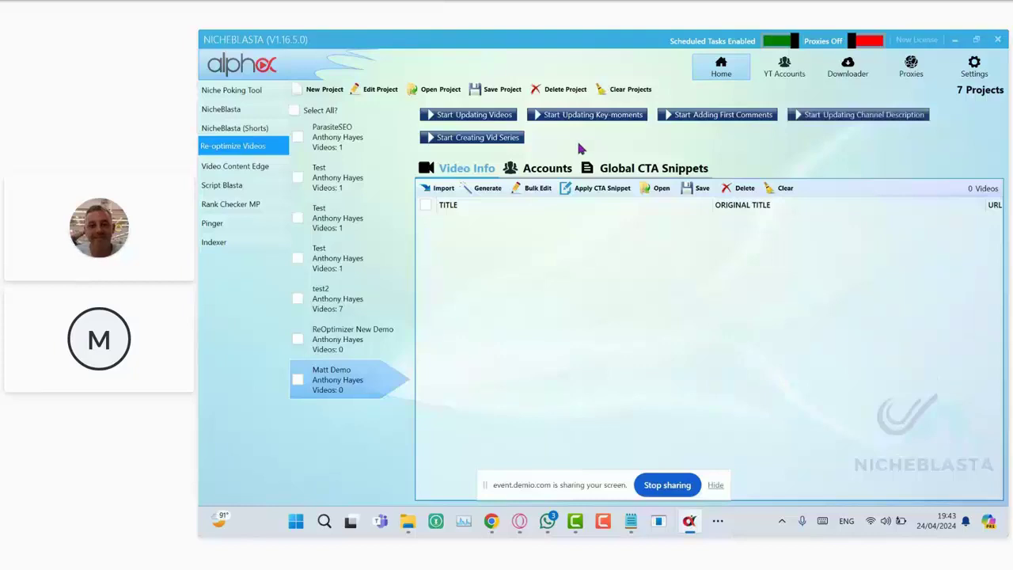
Switch to the YouTube video page to check the description's keywords and related video links, and return to NicheBlasta.
{"action": "left_click", "coordinate": [956, 45]}
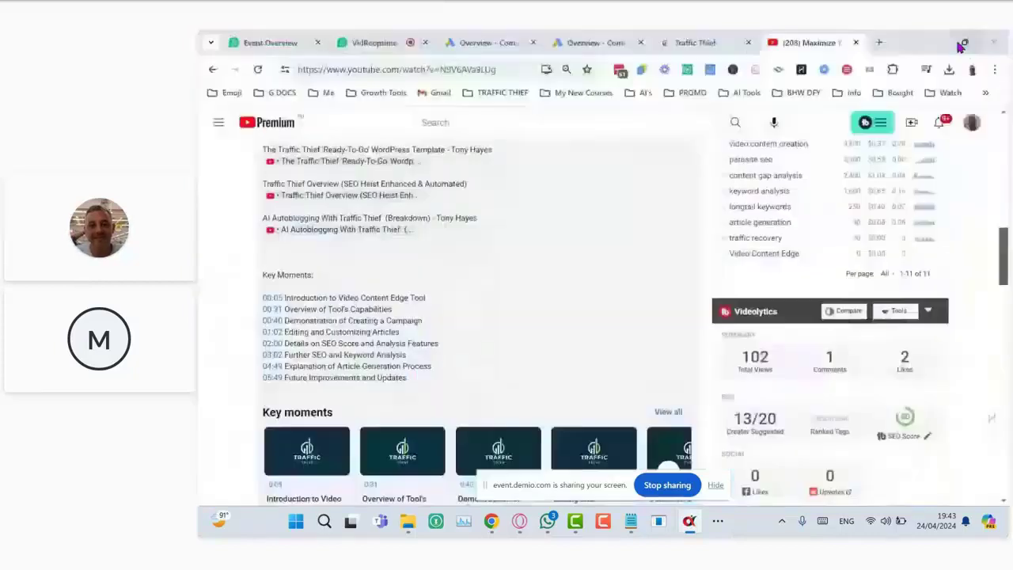
{"action": "scroll", "coordinate": [527, 185], "scroll_direction": "up", "scroll_amount": 3}
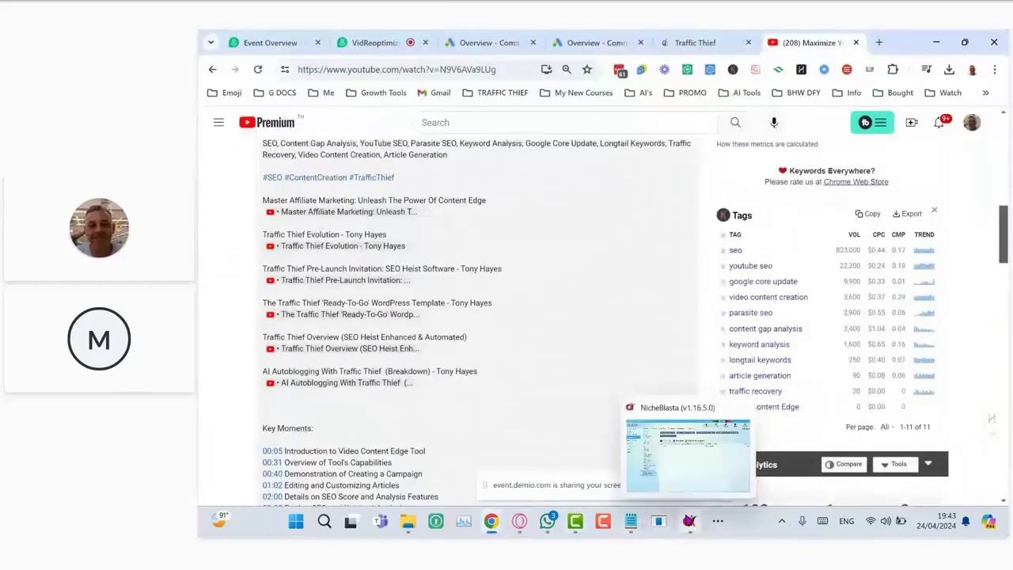
{"action": "left_click", "coordinate": [689, 520]}
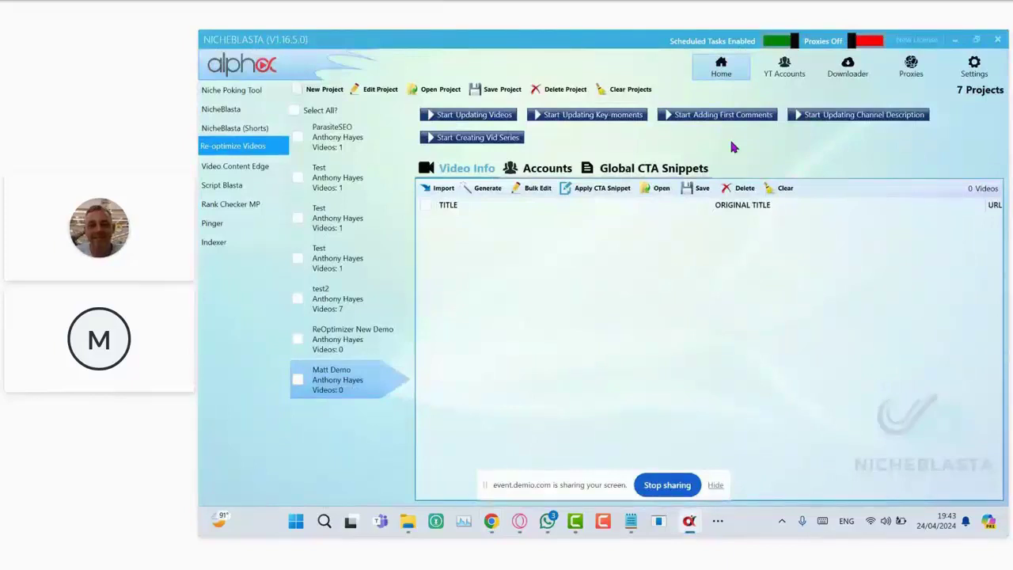
Examine the project's YouTube account and the list of channels that can be assigned to it, keeping the assigned channel.
{"action": "left_click", "coordinate": [549, 171]}
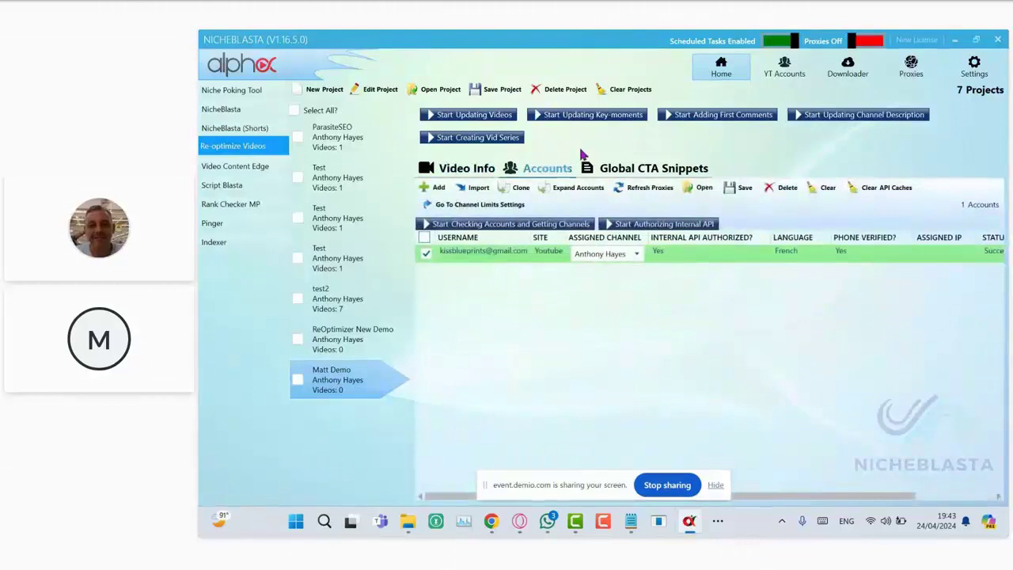
{"action": "left_click", "coordinate": [634, 258]}
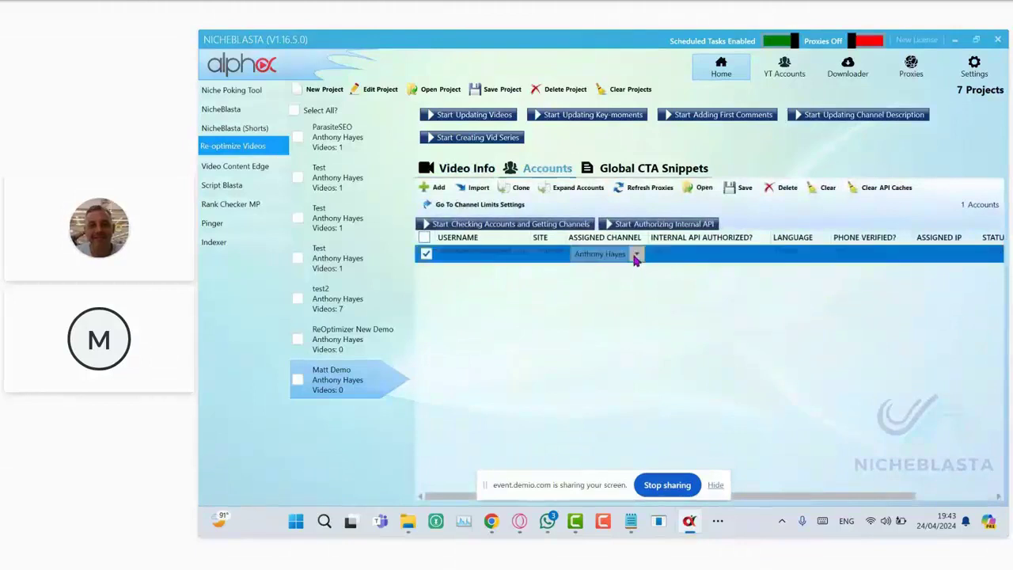
{"action": "left_click", "coordinate": [635, 255]}
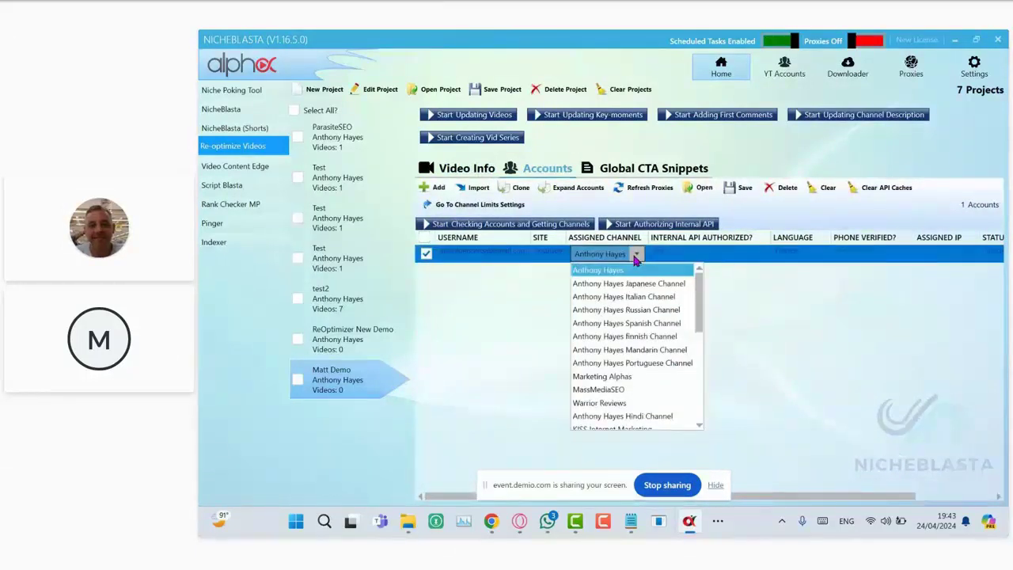
{"action": "left_click", "coordinate": [635, 256]}
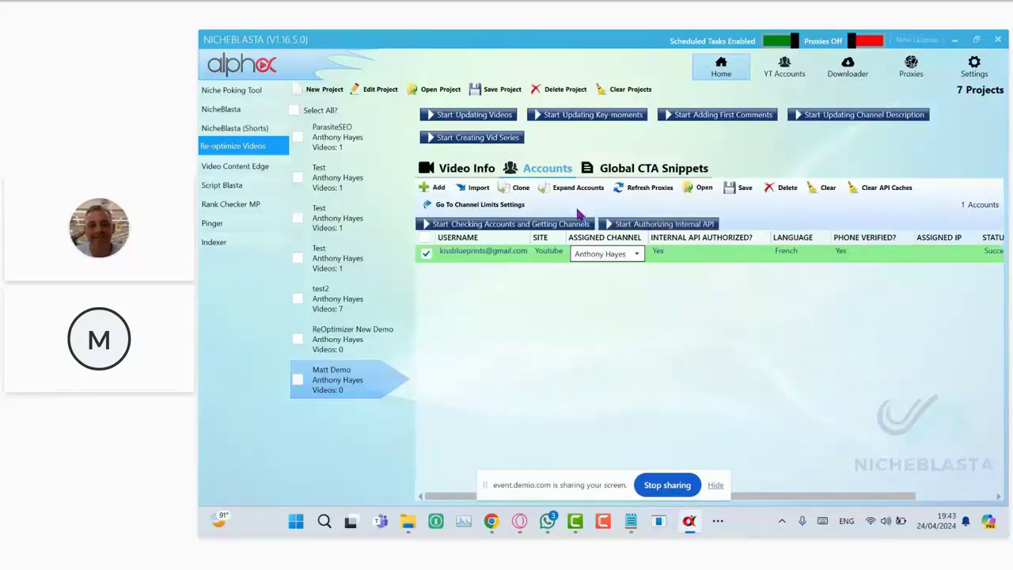
Start importing videos into the project, maximize the Add Videos window, and load three more batches of the channel's videos.
{"action": "left_click", "coordinate": [467, 169]}
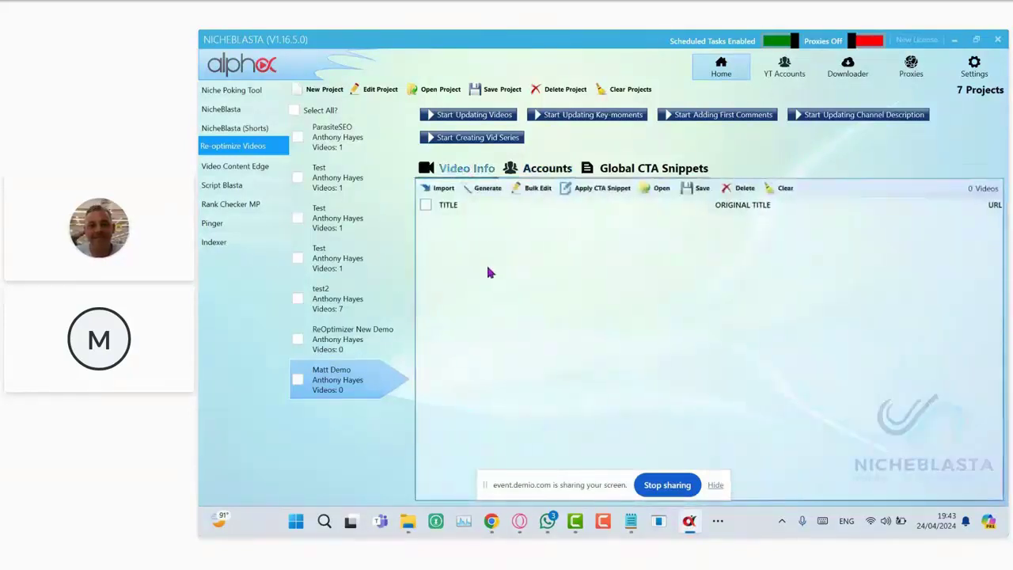
{"action": "left_click", "coordinate": [442, 196]}
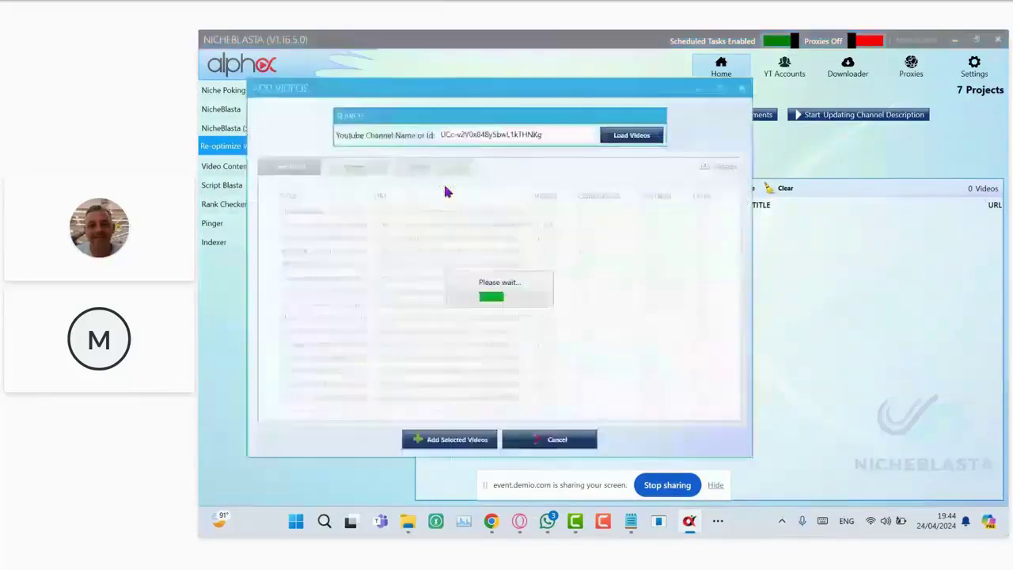
{"action": "left_click", "coordinate": [719, 88]}
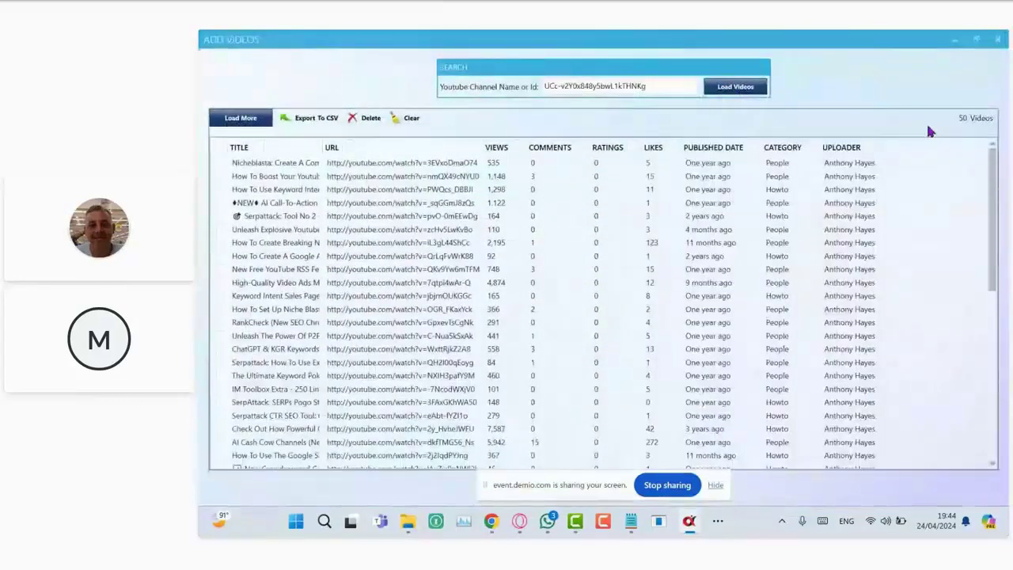
{"action": "left_click", "coordinate": [247, 125]}
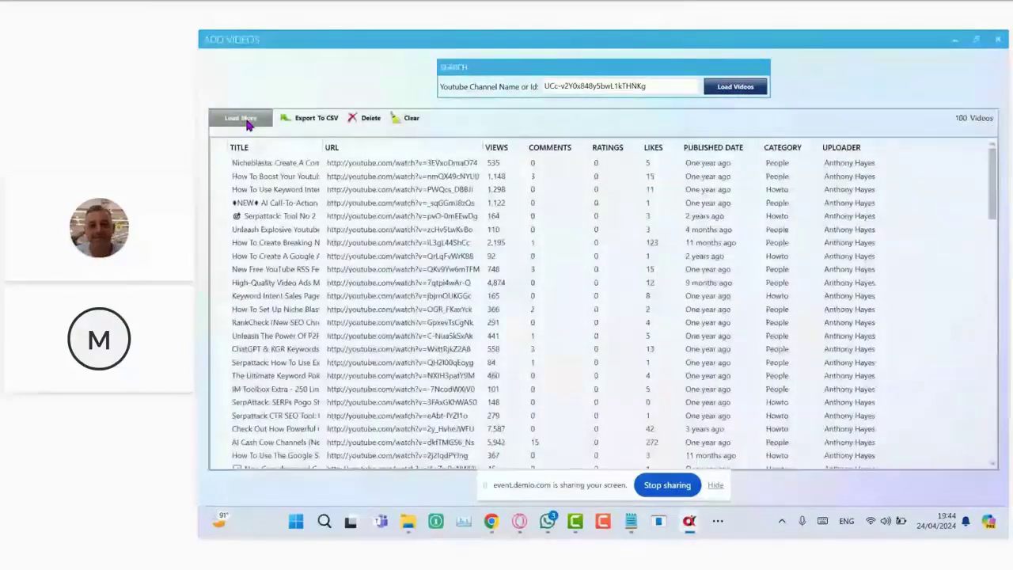
{"action": "left_click", "coordinate": [247, 120]}
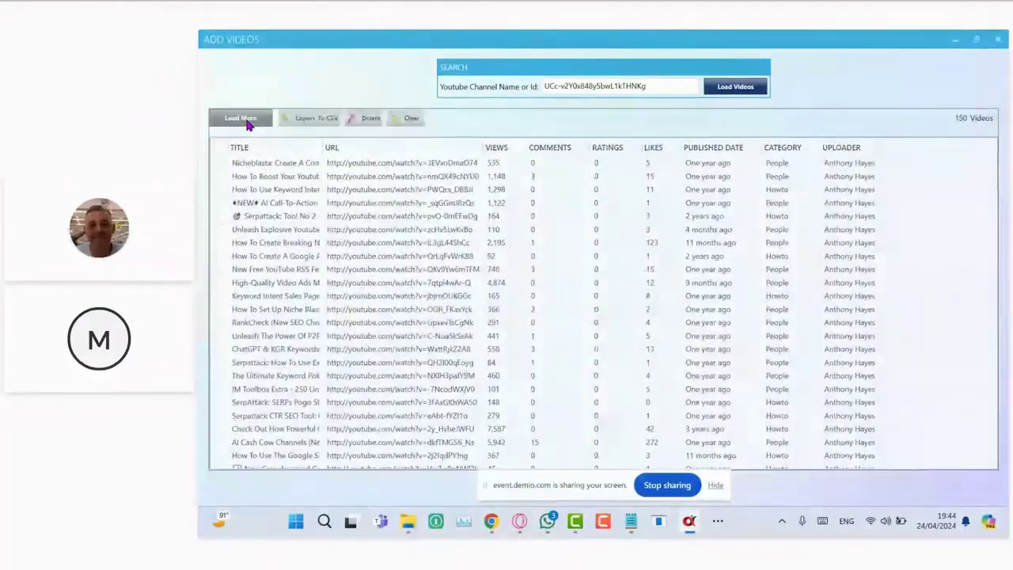
{"action": "left_click", "coordinate": [247, 120]}
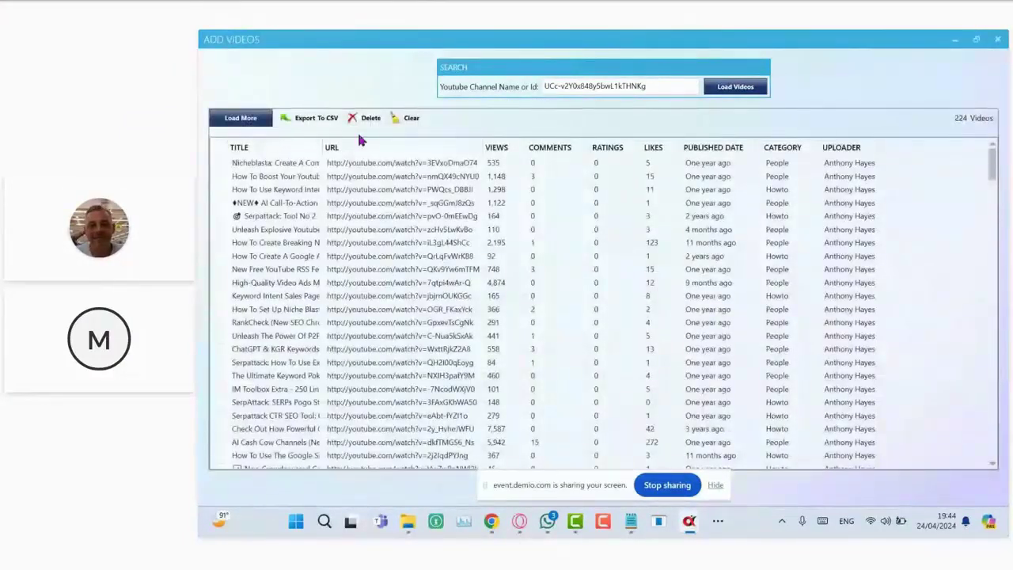
Sort the loaded videos by published date with the newest first, and widen the Title column.
{"action": "left_click", "coordinate": [693, 155]}
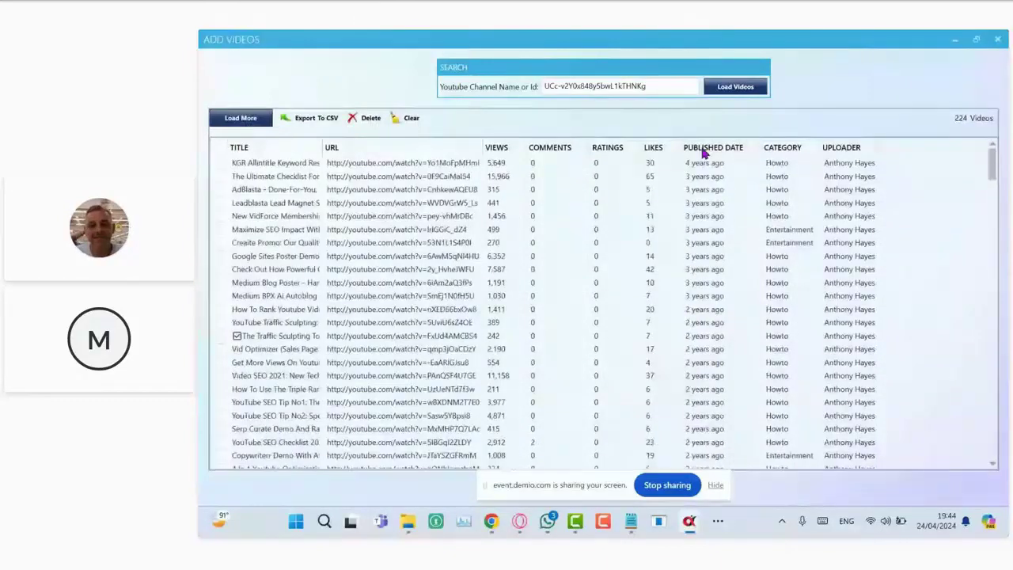
{"action": "left_click", "coordinate": [701, 155]}
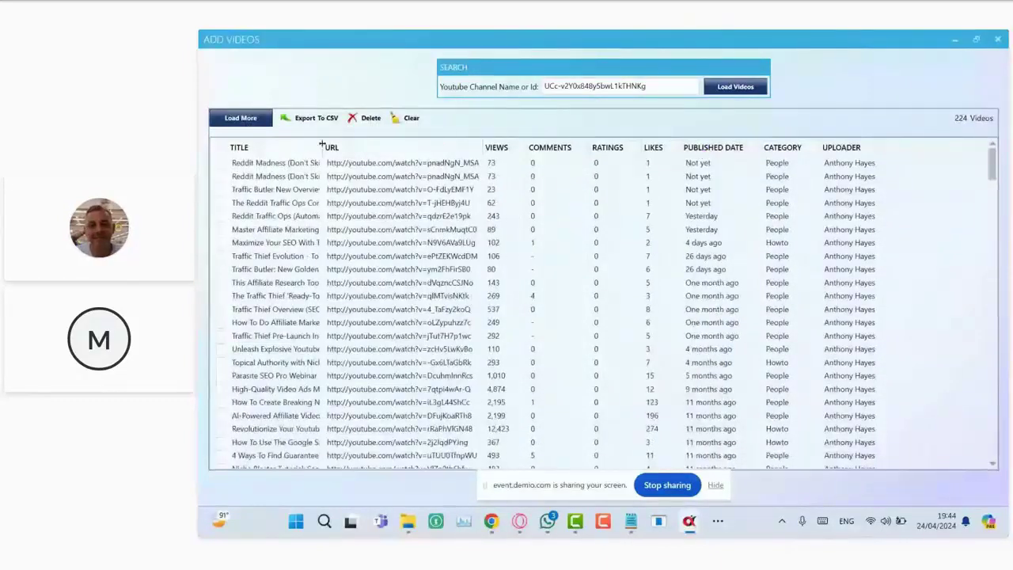
{"action": "left_click_drag", "start_coordinate": [323, 147], "coordinate": [430, 160]}
Select "The Reddit Traffic Ops Core Strategy (Don't Skip)" and add it to the project, moving the screen-sharing bar out of the way.
{"action": "left_click", "coordinate": [231, 216]}
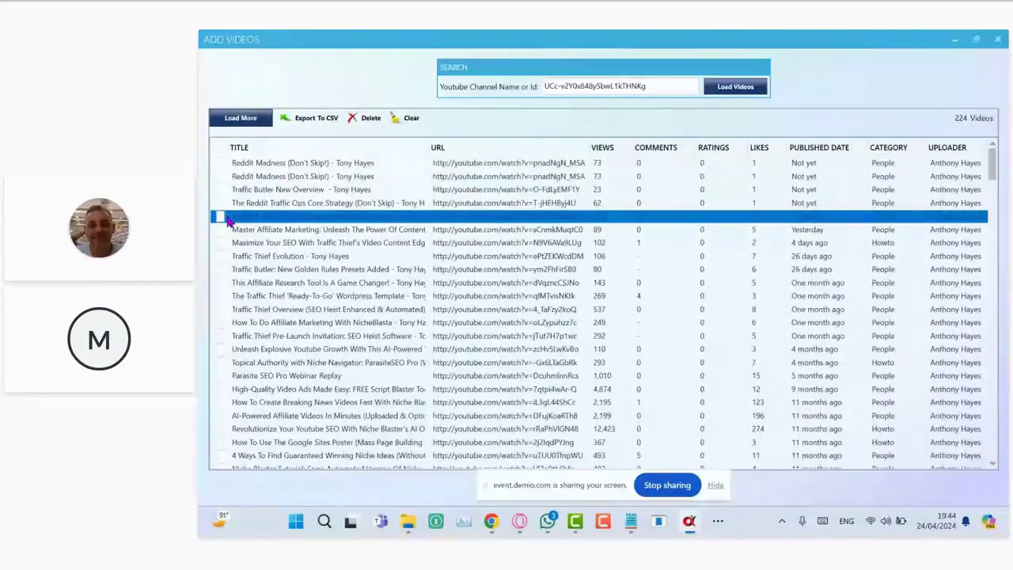
{"action": "left_click", "coordinate": [222, 203]}
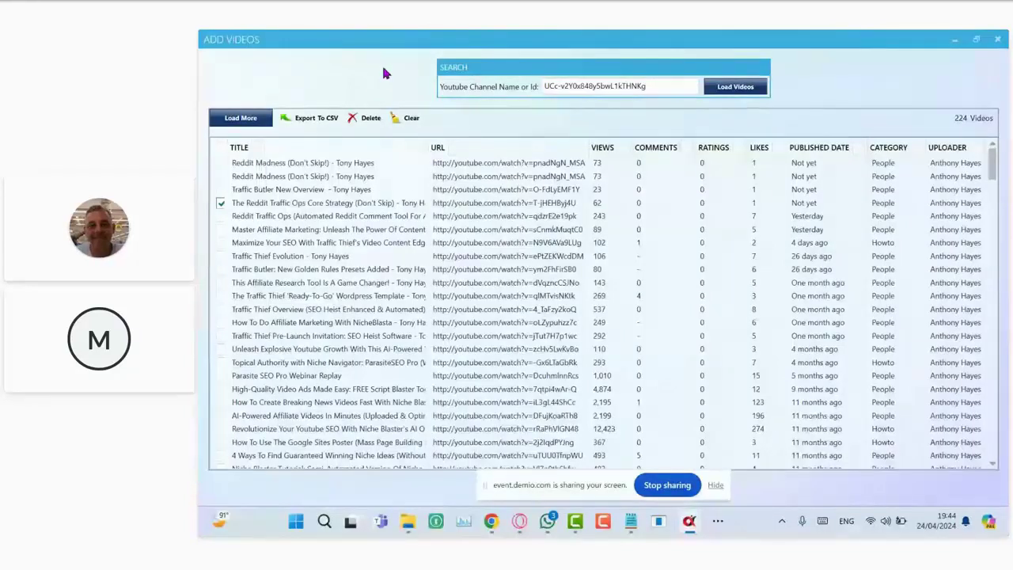
{"action": "left_click", "coordinate": [320, 203]}
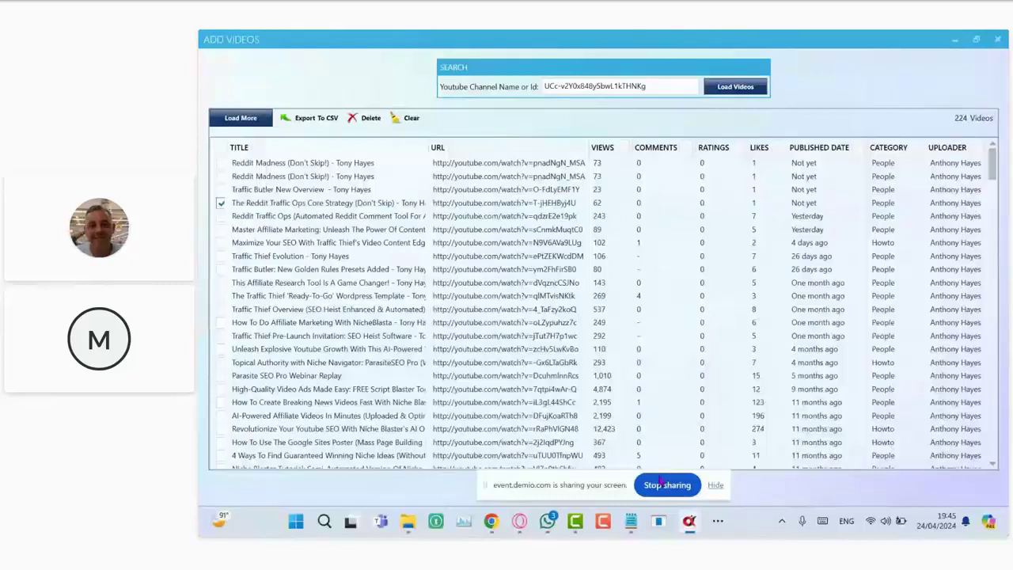
{"action": "left_click", "coordinate": [482, 487]}
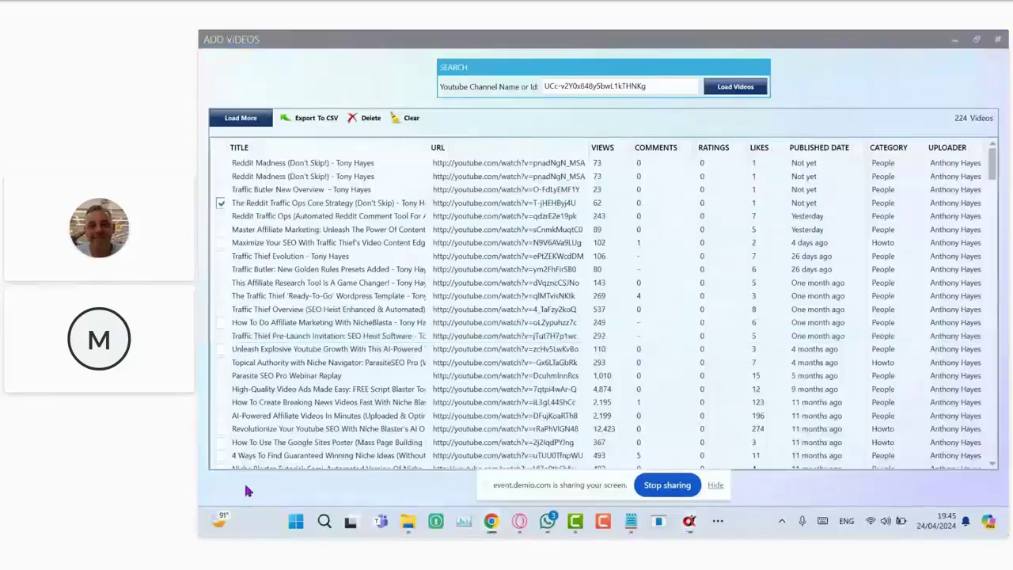
{"action": "left_click_drag", "start_coordinate": [285, 472], "coordinate": [254, 485]}
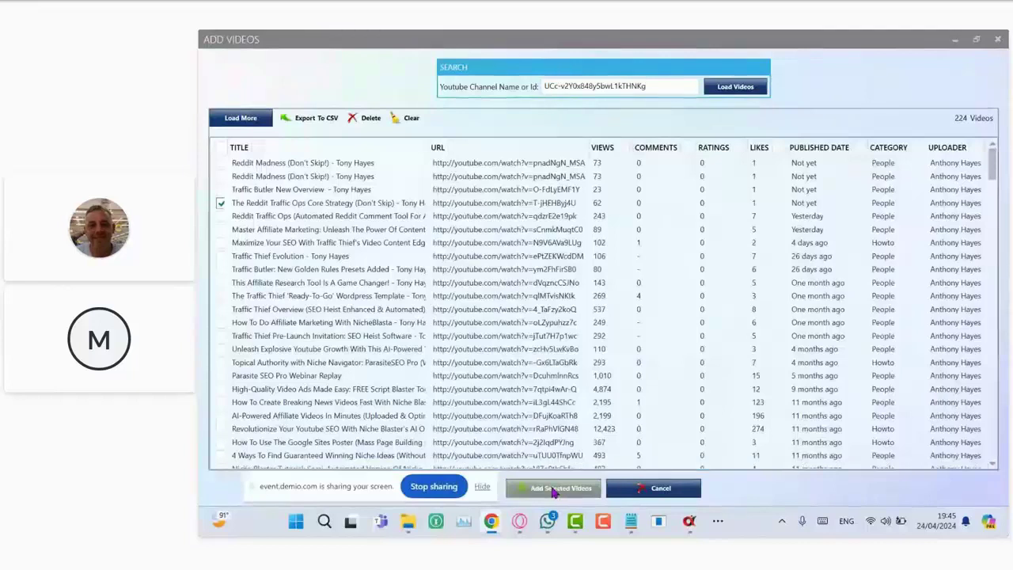
{"action": "left_click", "coordinate": [554, 488]}
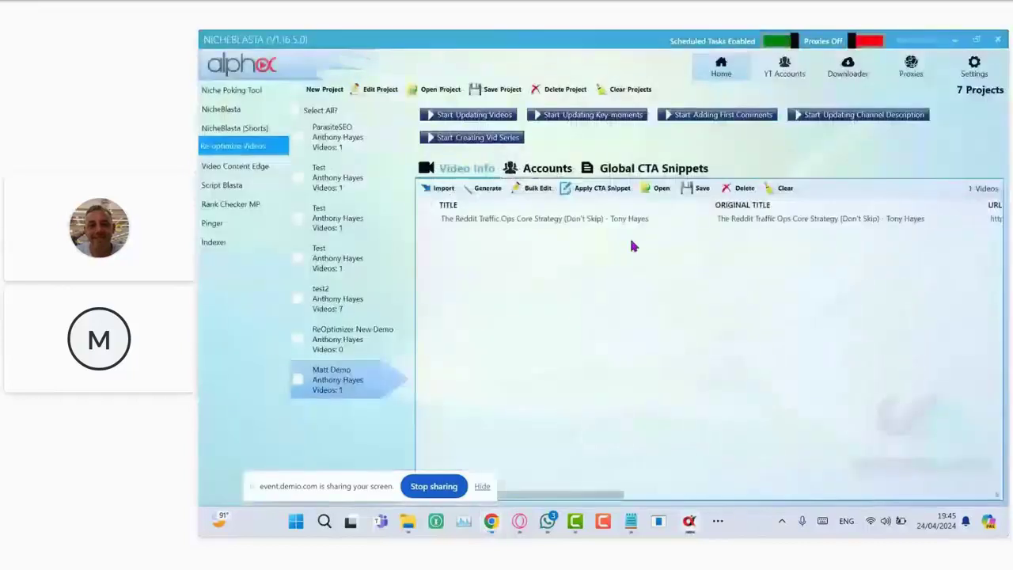
Generate new metadata with transcript for the imported Reddit Traffic Ops video.
{"action": "left_click", "coordinate": [428, 219]}
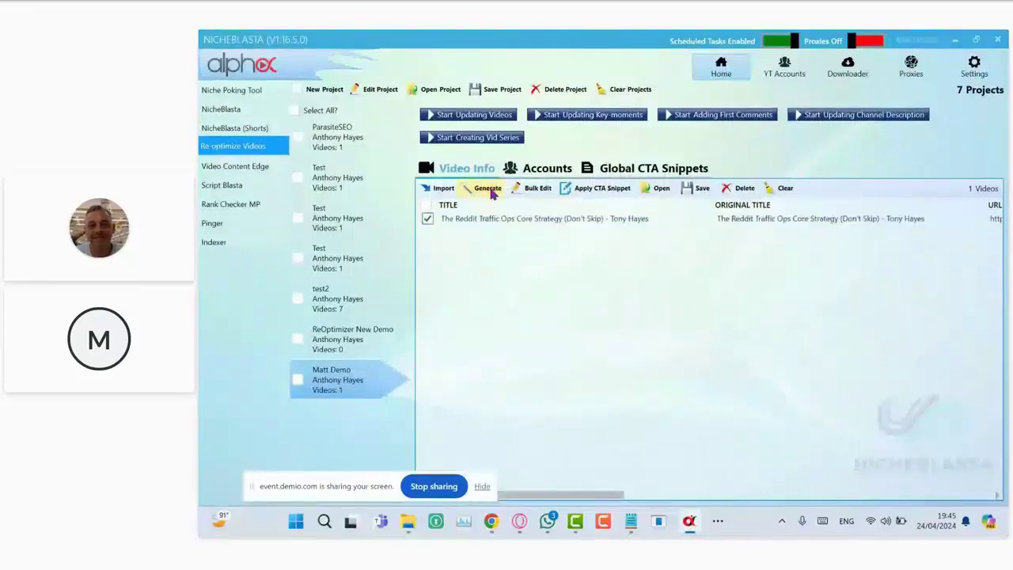
{"action": "left_click", "coordinate": [427, 223]}
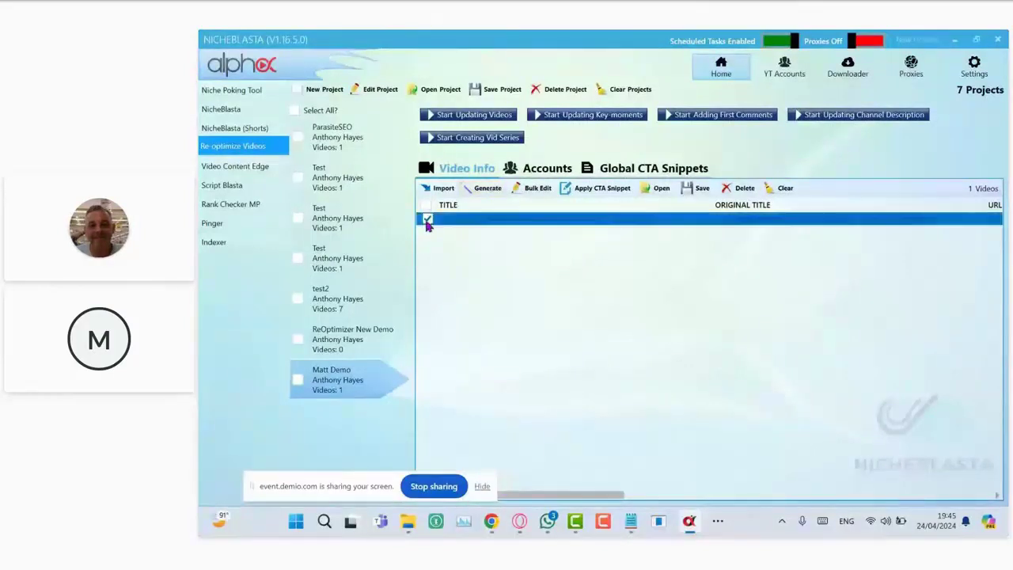
{"action": "left_click", "coordinate": [490, 190]}
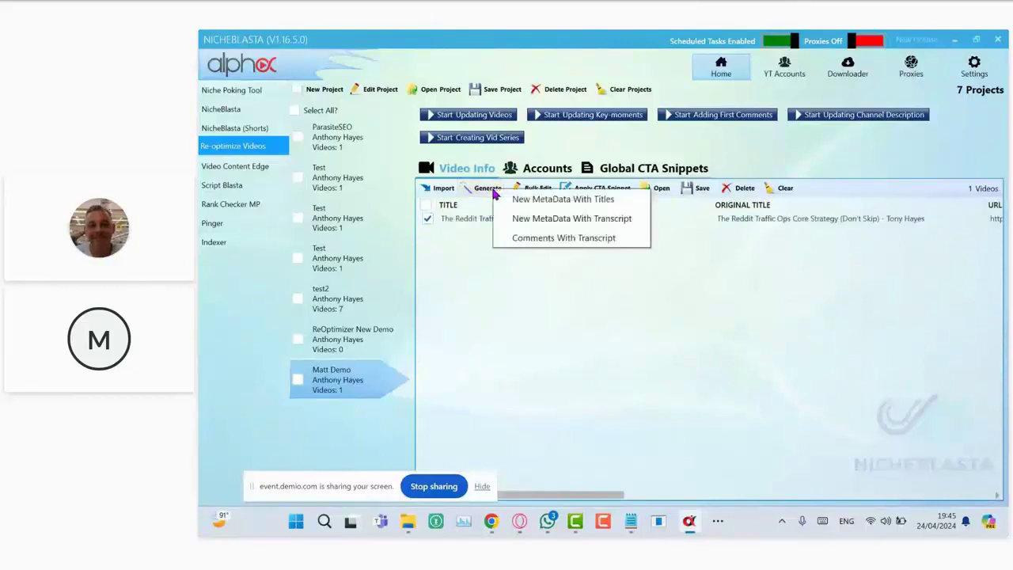
{"action": "left_click", "coordinate": [586, 227]}
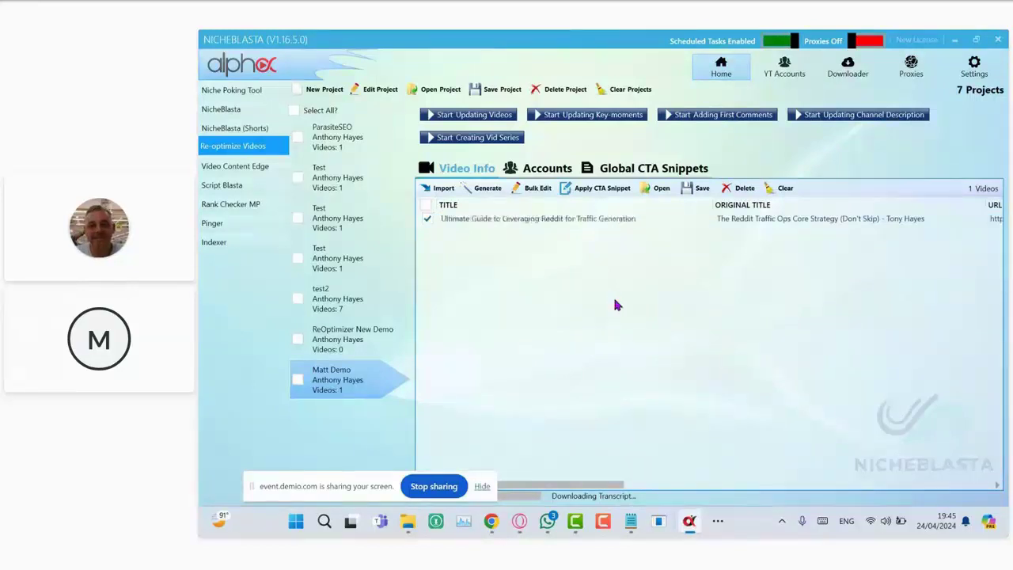
{"action": "left_click", "coordinate": [628, 320]}
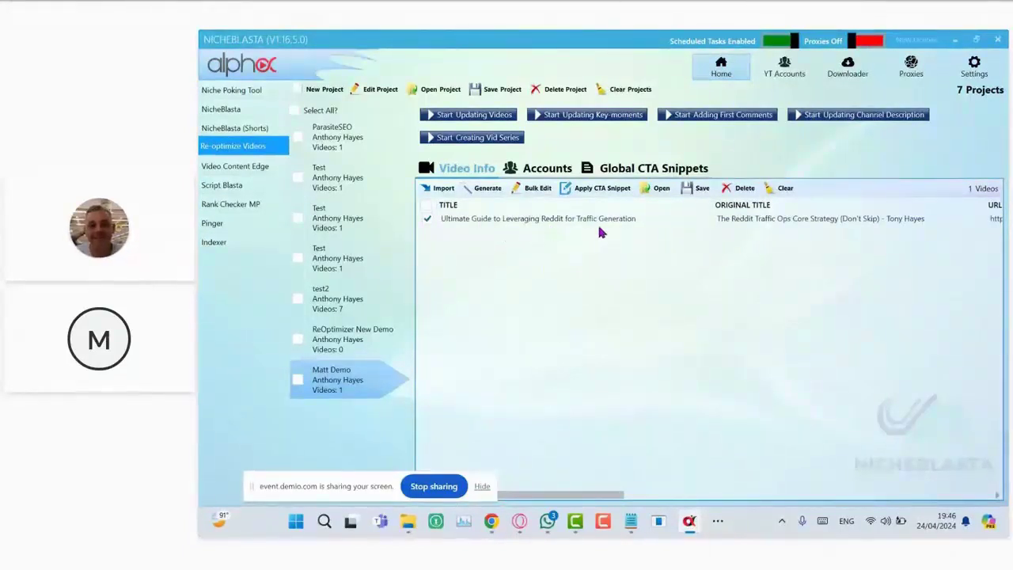
Open the video's metadata for editing and review its generated title, description, tags and hashtags.
{"action": "left_click", "coordinate": [622, 225]}
{"action": "double_click", "coordinate": [625, 225]}
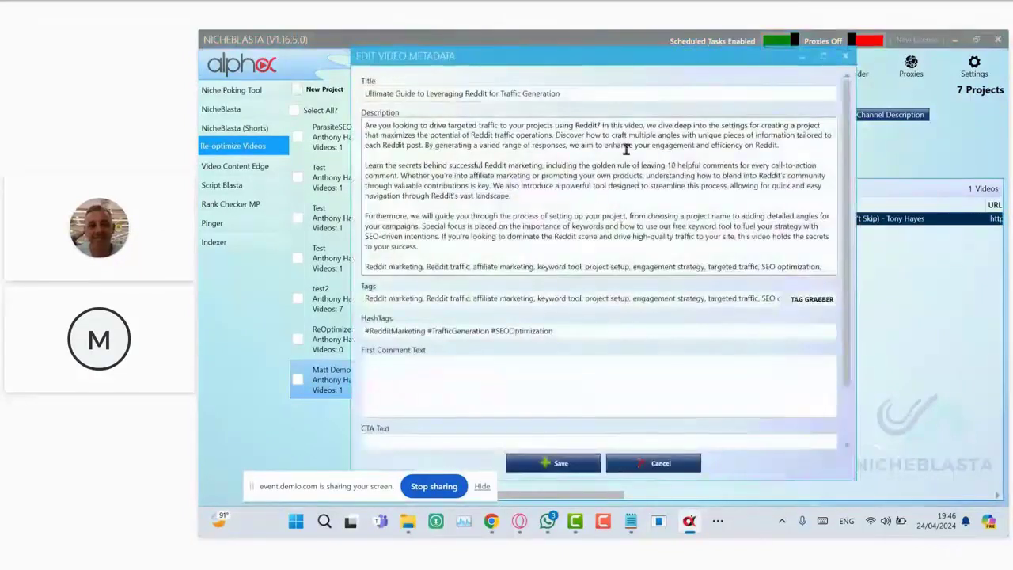
{"action": "scroll", "coordinate": [627, 220], "scroll_direction": "down", "scroll_amount": 3}
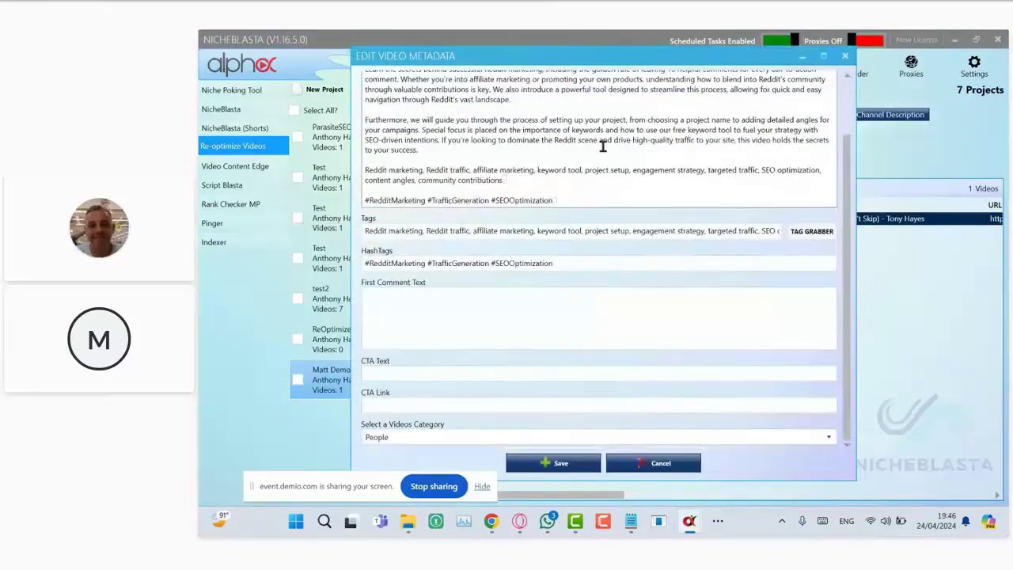
{"action": "scroll", "coordinate": [608, 147], "scroll_direction": "up", "scroll_amount": 3}
{"action": "scroll", "coordinate": [607, 147], "scroll_direction": "down", "scroll_amount": 3}
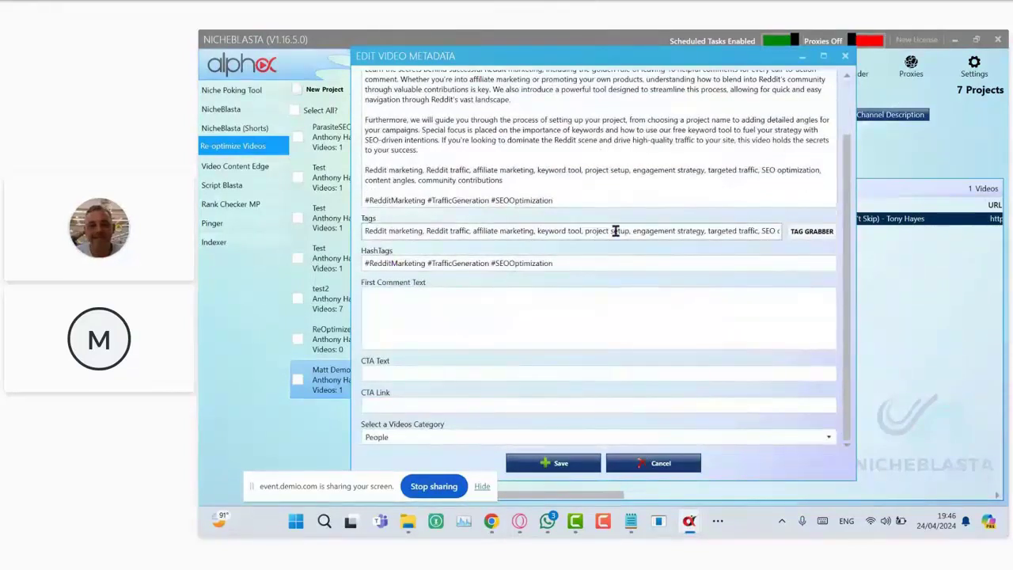
Scrape tags for "YouTube seo" with the Tag Grabber, view the results full size, and close it without adding tags.
{"action": "left_click", "coordinate": [796, 231]}
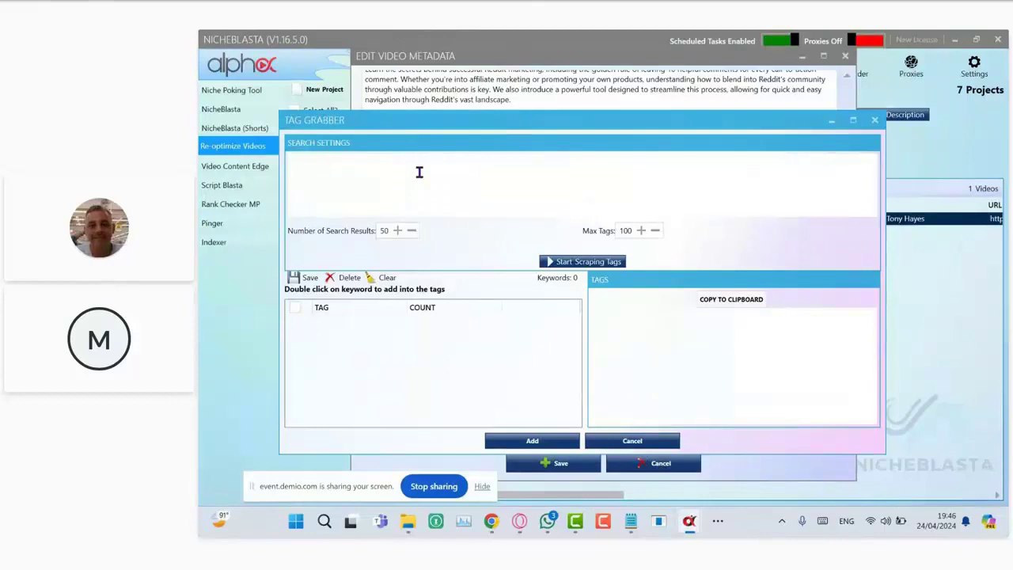
{"action": "type", "text": "YouTube seo"}
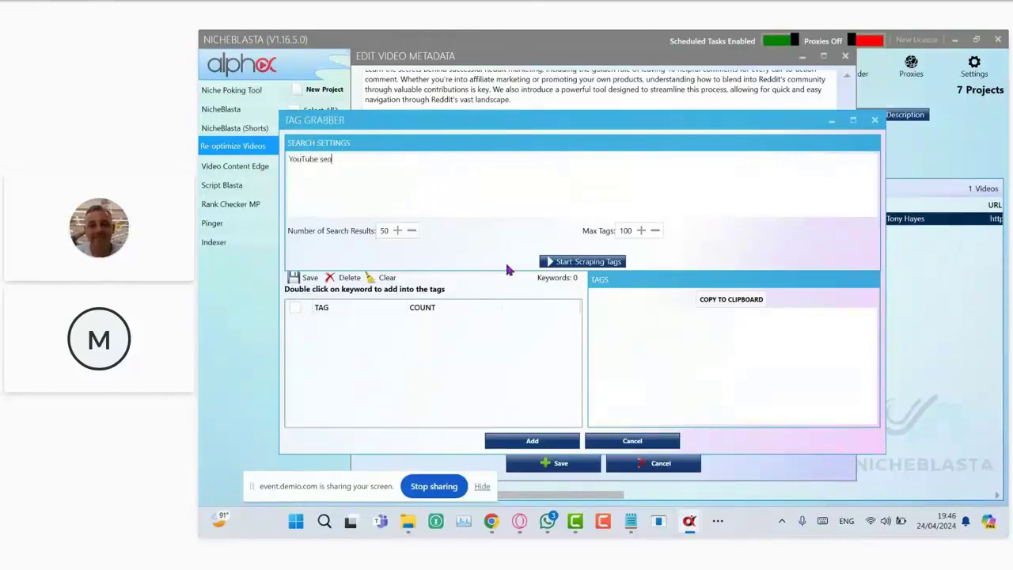
{"action": "left_click", "coordinate": [588, 264]}
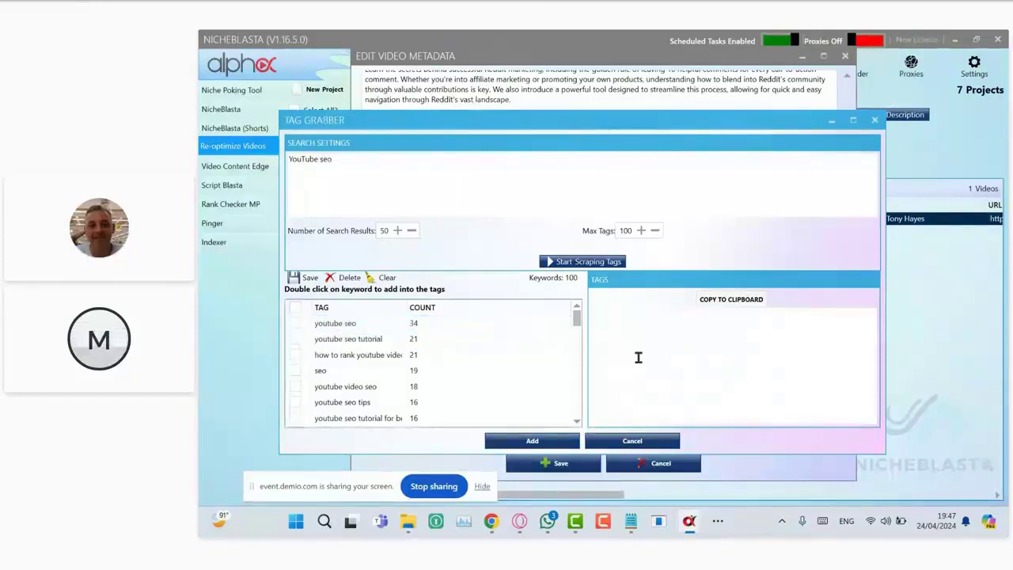
{"action": "left_click", "coordinate": [853, 121]}
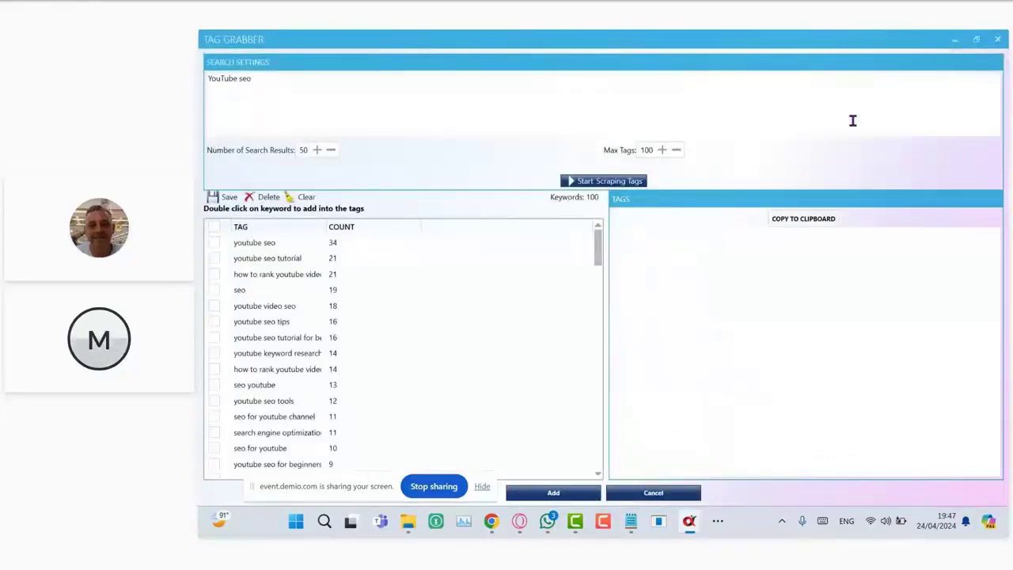
{"action": "left_click", "coordinate": [999, 41]}
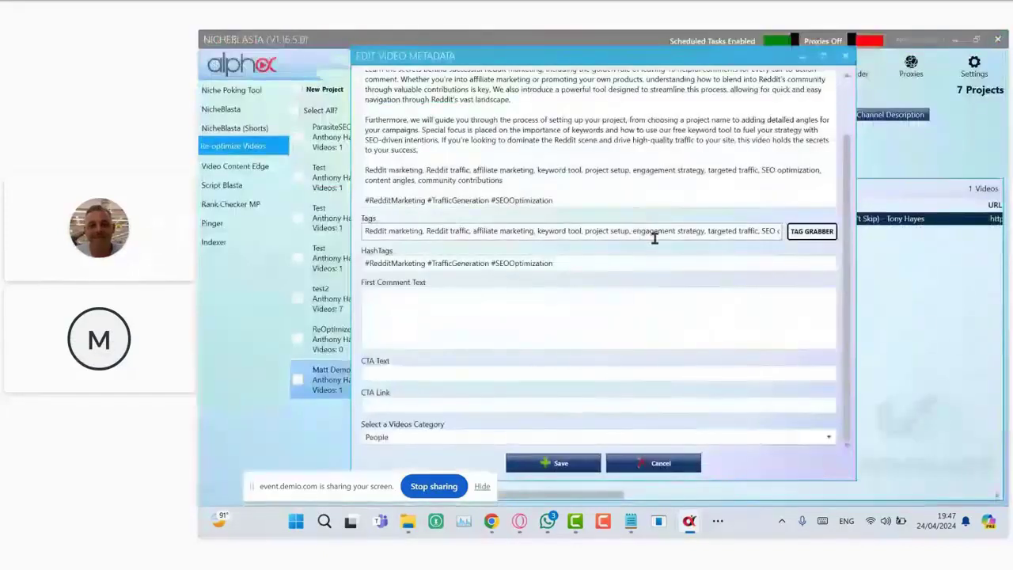
Review the generated description, tags and hashtags again, and place the cursor in the empty First Comment Text field.
{"action": "scroll", "coordinate": [655, 259], "scroll_direction": "up", "scroll_amount": 1}
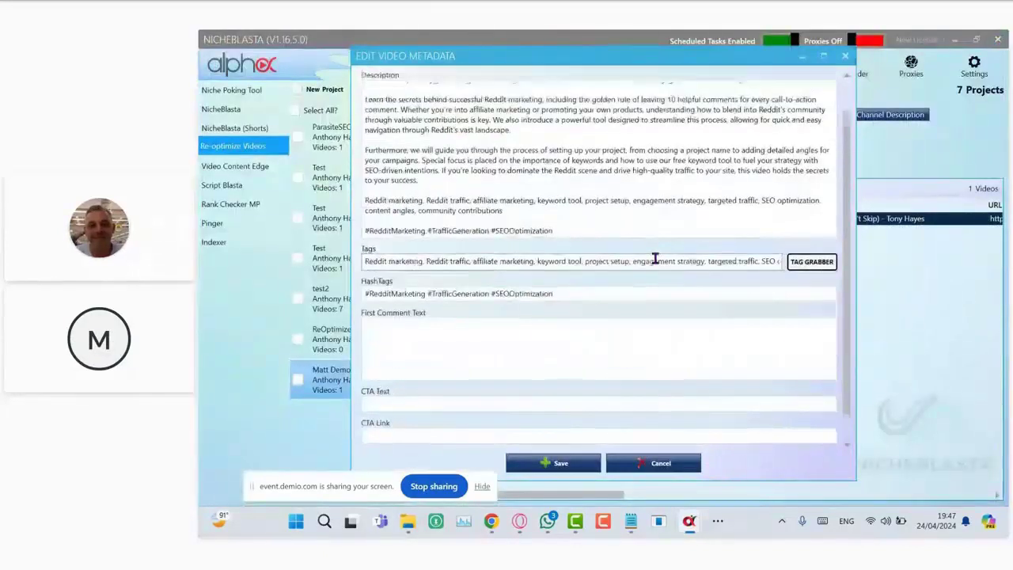
{"action": "scroll", "coordinate": [654, 260], "scroll_direction": "up", "scroll_amount": 2}
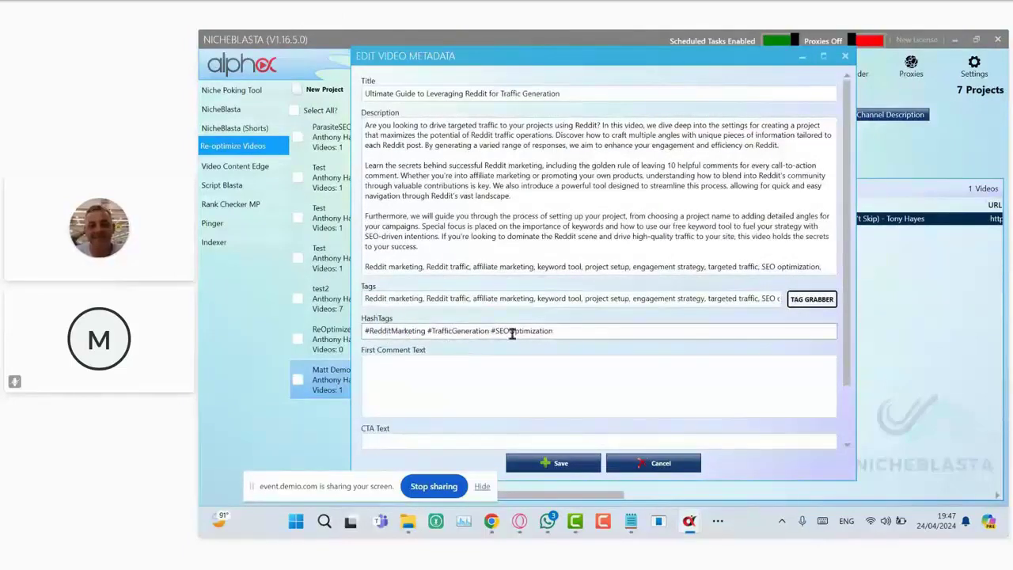
{"action": "scroll", "coordinate": [649, 275], "scroll_direction": "down", "scroll_amount": 2}
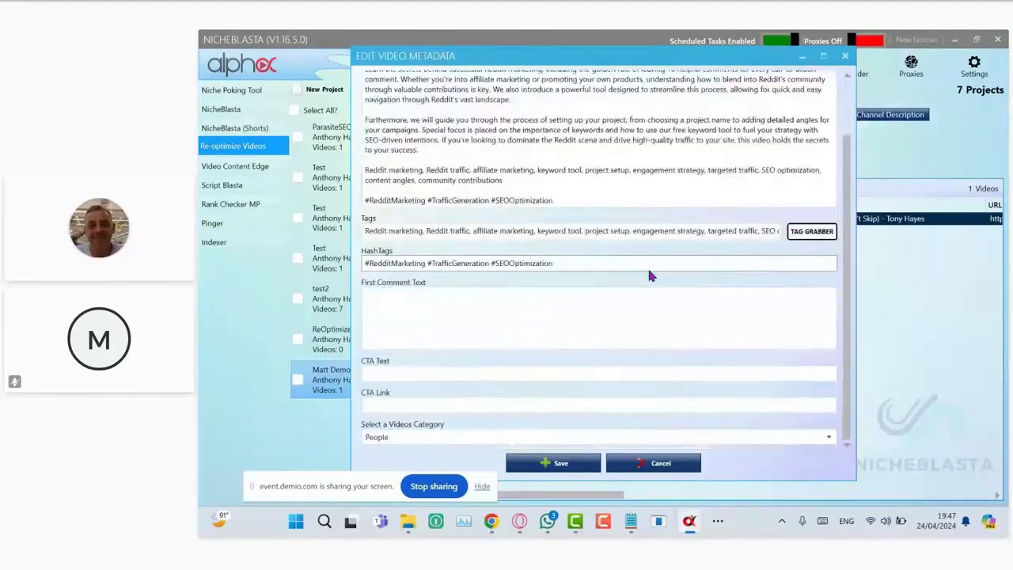
{"action": "left_click", "coordinate": [467, 316]}
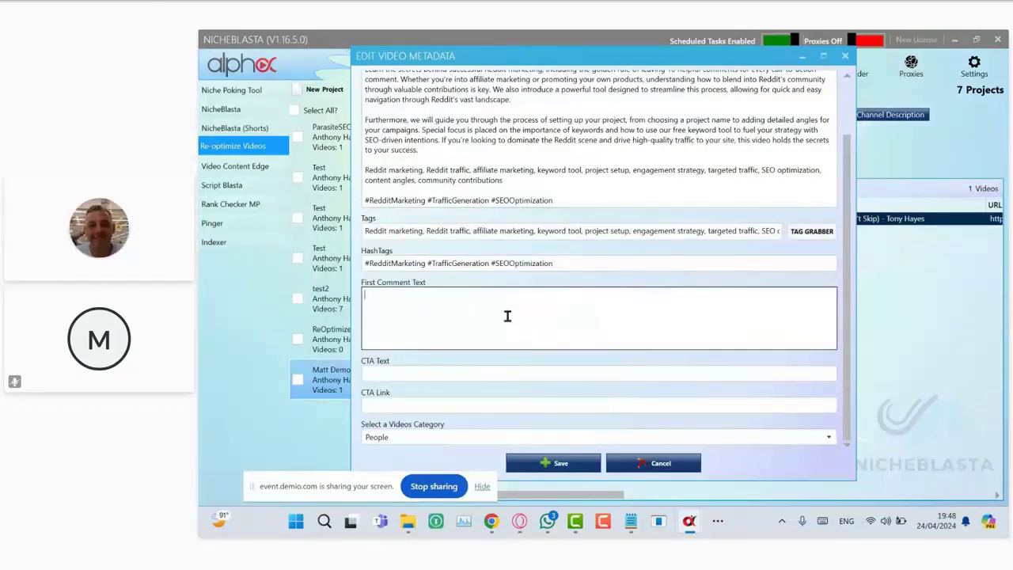
Look over the empty First Comment, CTA Text and CTA Link fields, set the video category to Howto, and save the metadata.
{"action": "left_click", "coordinate": [459, 370]}
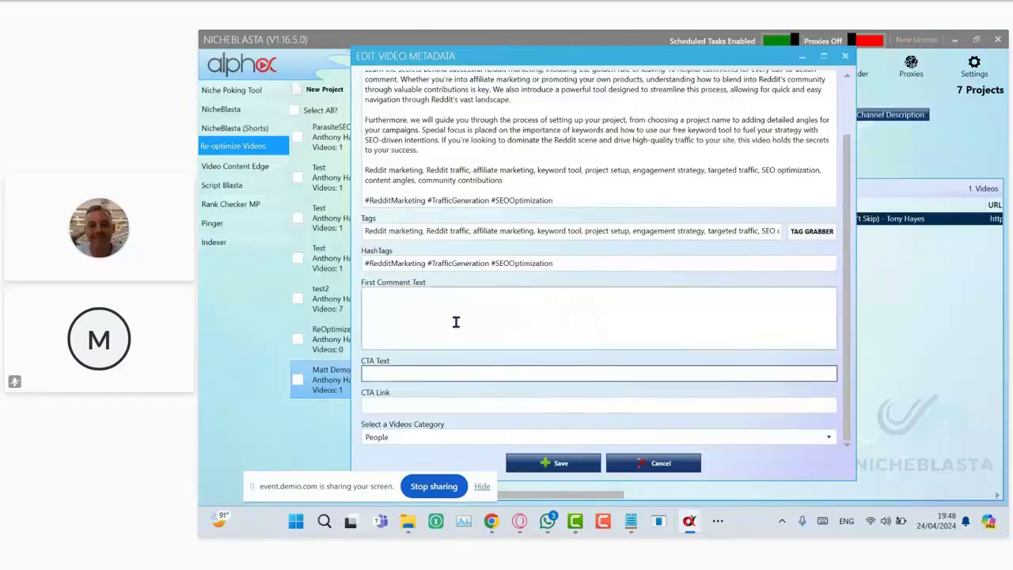
{"action": "left_click", "coordinate": [456, 321]}
{"action": "left_click", "coordinate": [440, 370]}
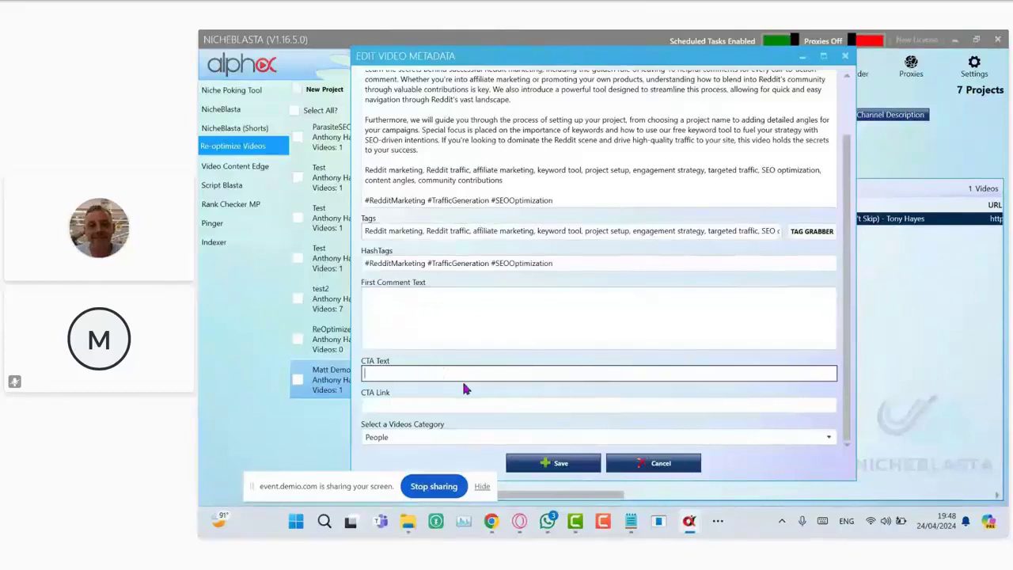
{"action": "left_click", "coordinate": [500, 376]}
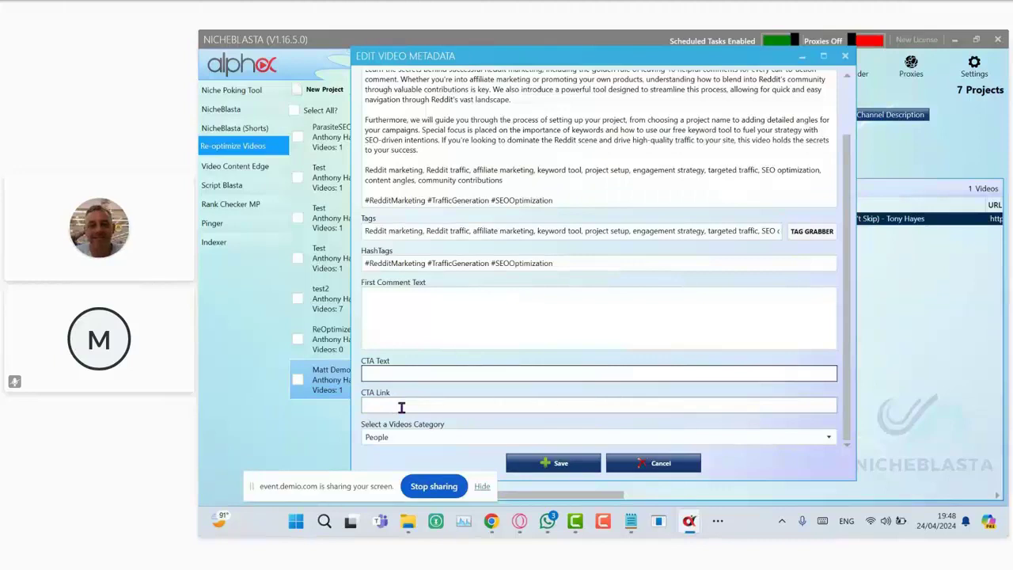
{"action": "left_click", "coordinate": [436, 436]}
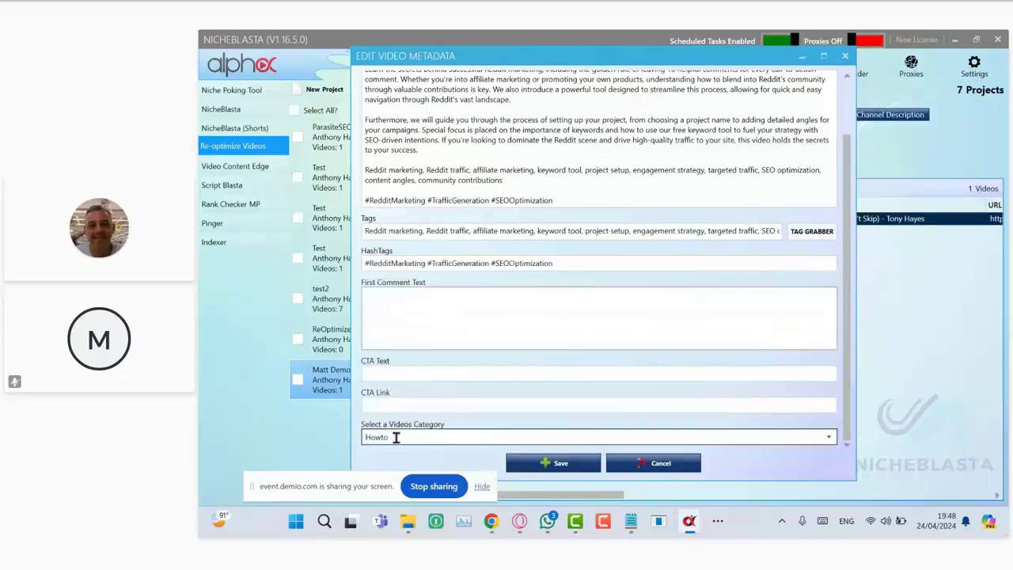
{"action": "left_click", "coordinate": [566, 467]}
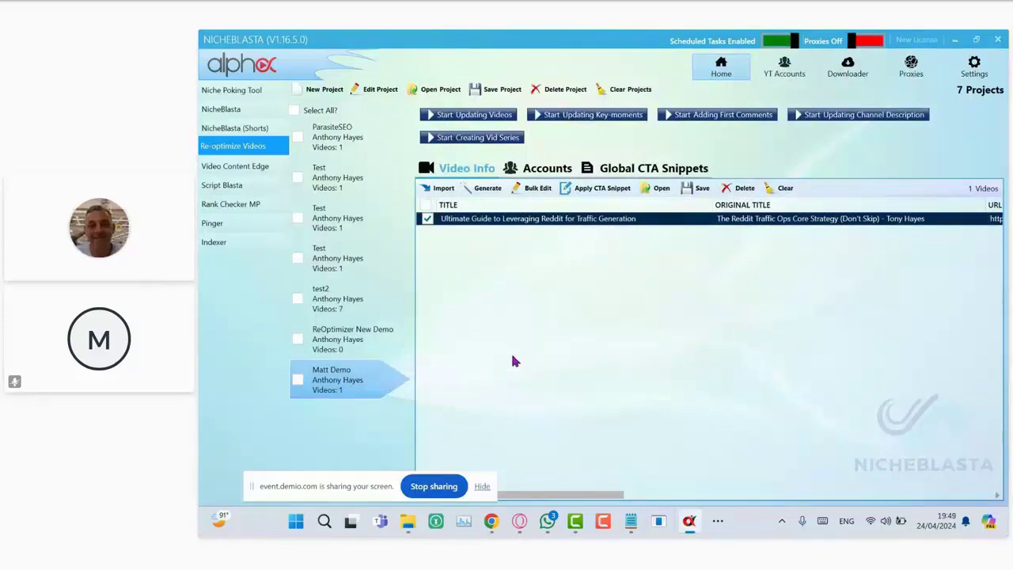
Select the demo project containing the Reddit video and run the video update for it, dismissing the completion message.
{"action": "left_click", "coordinate": [296, 381]}
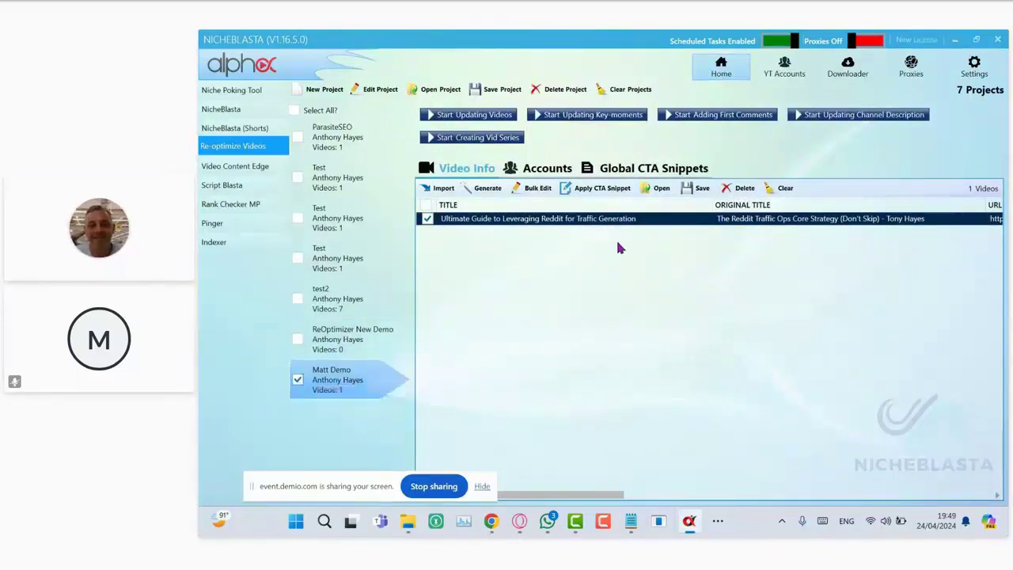
{"action": "left_click", "coordinate": [466, 115]}
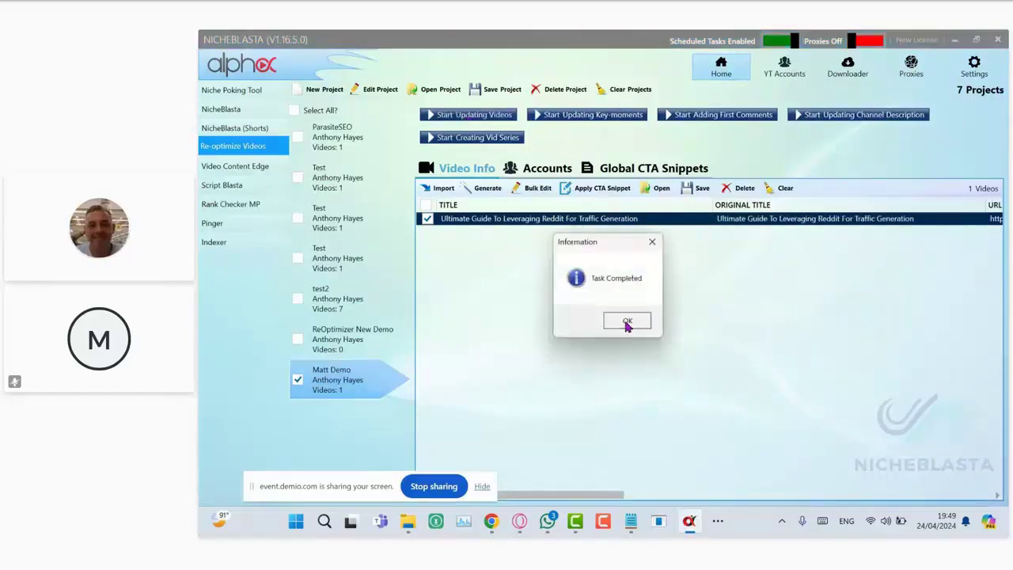
{"action": "left_click", "coordinate": [627, 321]}
Open the updated video in the web browser, expand its description, and review the title, description, tags and hashtags on YouTube.
{"action": "right_click", "coordinate": [652, 228]}
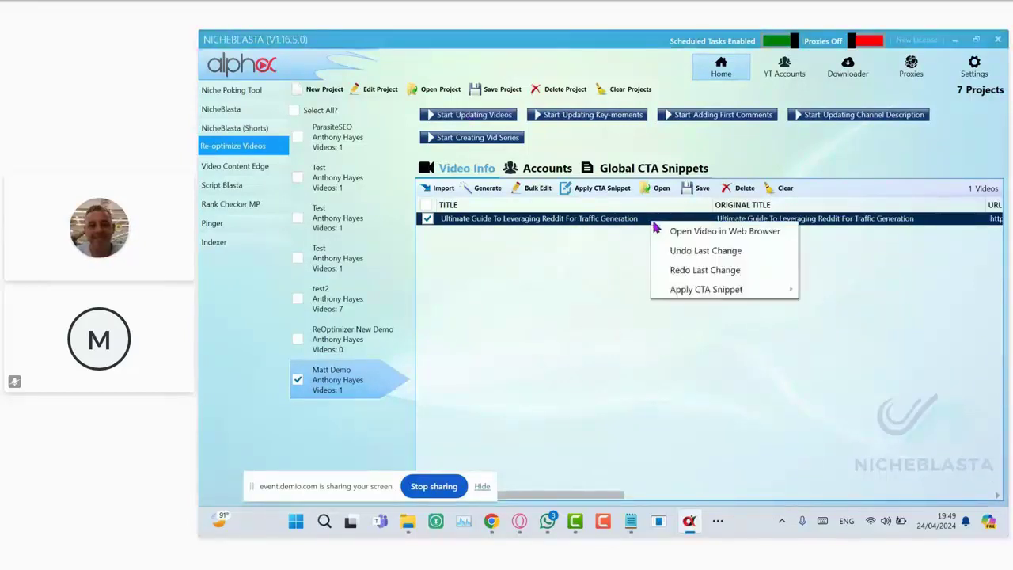
{"action": "left_click", "coordinate": [678, 234]}
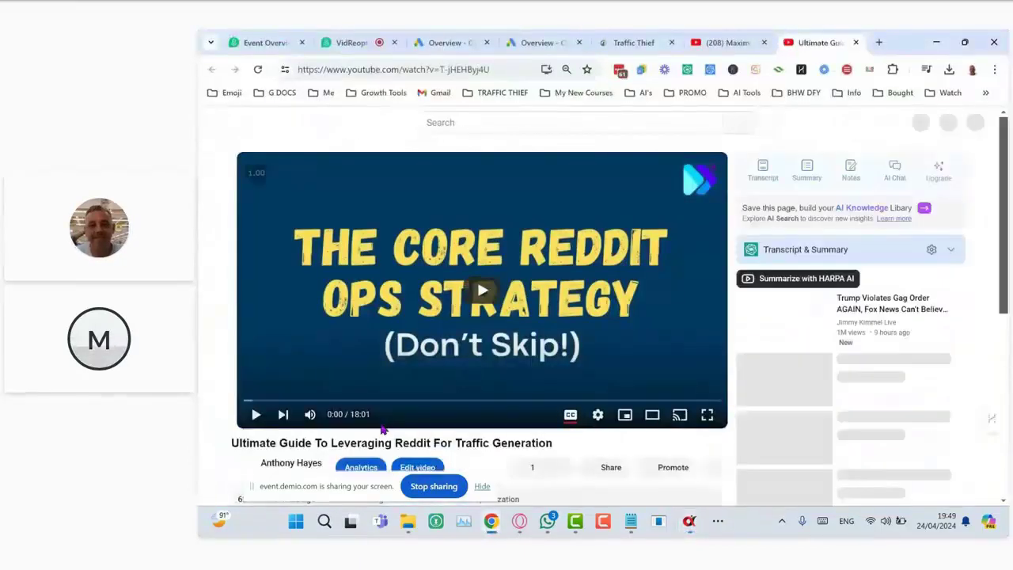
{"action": "scroll", "coordinate": [385, 418], "scroll_direction": "down", "scroll_amount": 1}
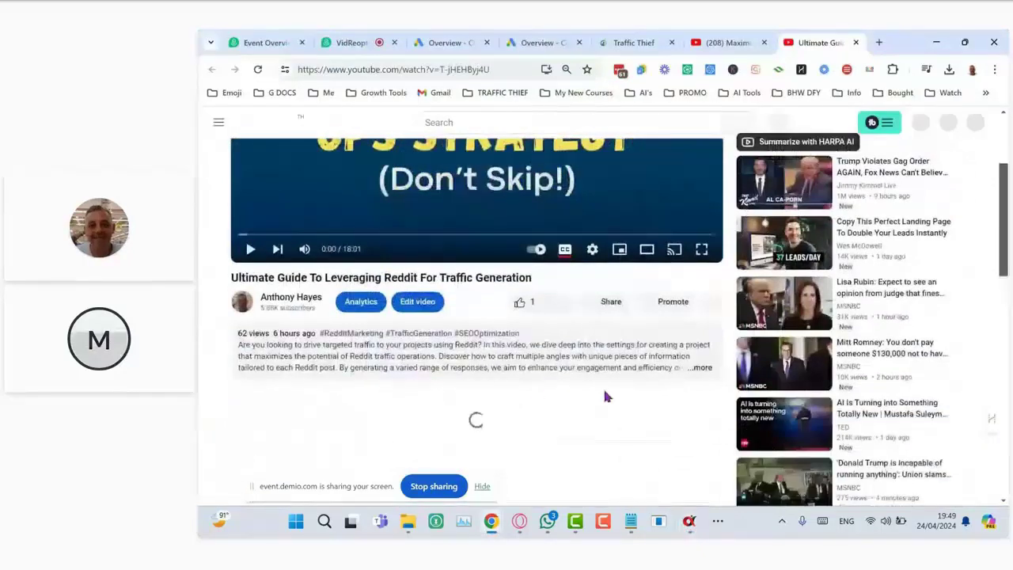
{"action": "left_click", "coordinate": [701, 368]}
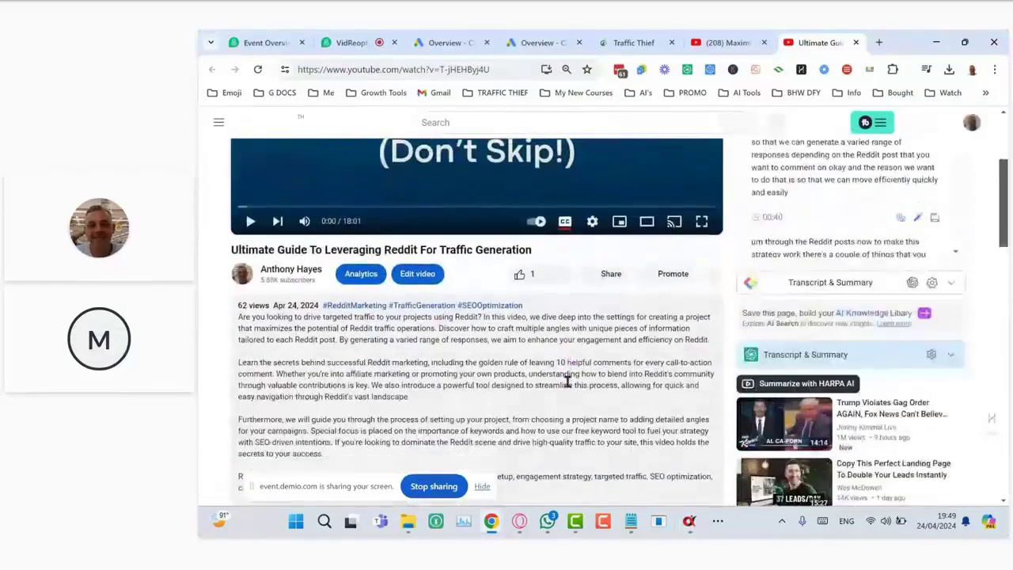
{"action": "scroll", "coordinate": [565, 380], "scroll_direction": "down", "scroll_amount": 2}
{"action": "scroll", "coordinate": [566, 386], "scroll_direction": "down", "scroll_amount": 2}
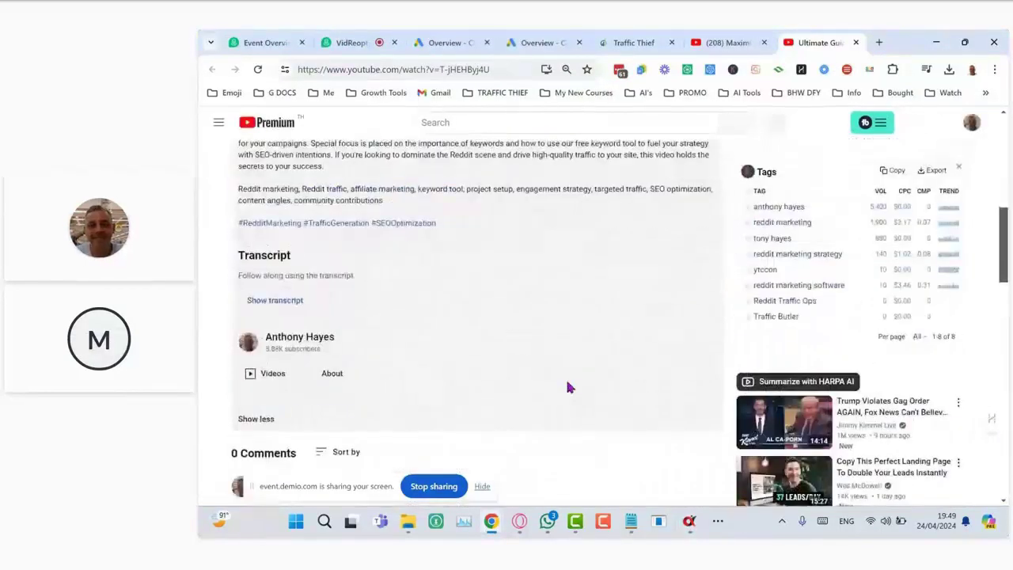
{"action": "scroll", "coordinate": [566, 387], "scroll_direction": "down", "scroll_amount": 3}
{"action": "scroll", "coordinate": [567, 387], "scroll_direction": "up", "scroll_amount": 10}
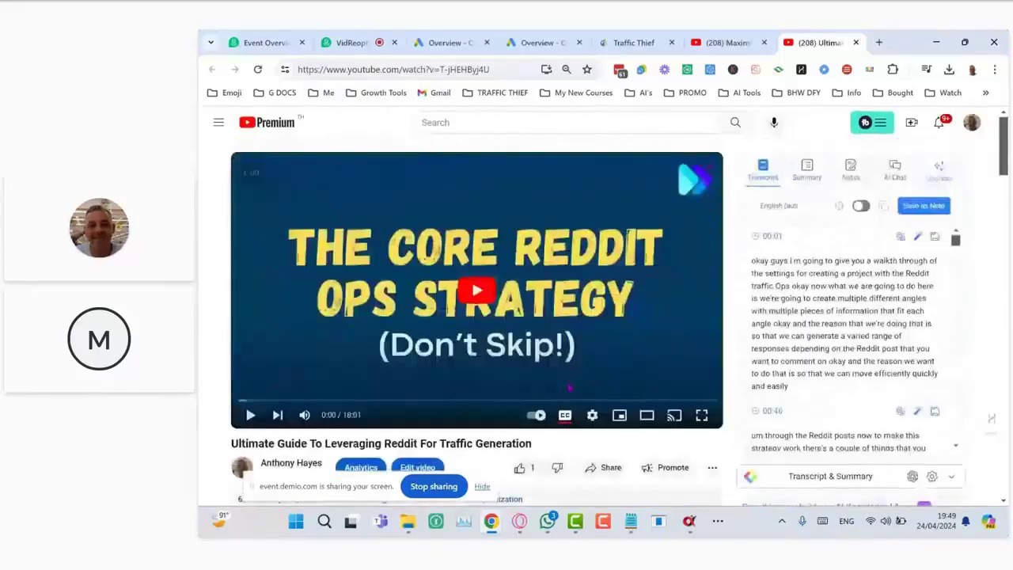
{"action": "scroll", "coordinate": [568, 388], "scroll_direction": "down", "scroll_amount": 3}
{"action": "scroll", "coordinate": [568, 388], "scroll_direction": "up", "scroll_amount": 2}
{"action": "scroll", "coordinate": [568, 388], "scroll_direction": "down", "scroll_amount": 3}
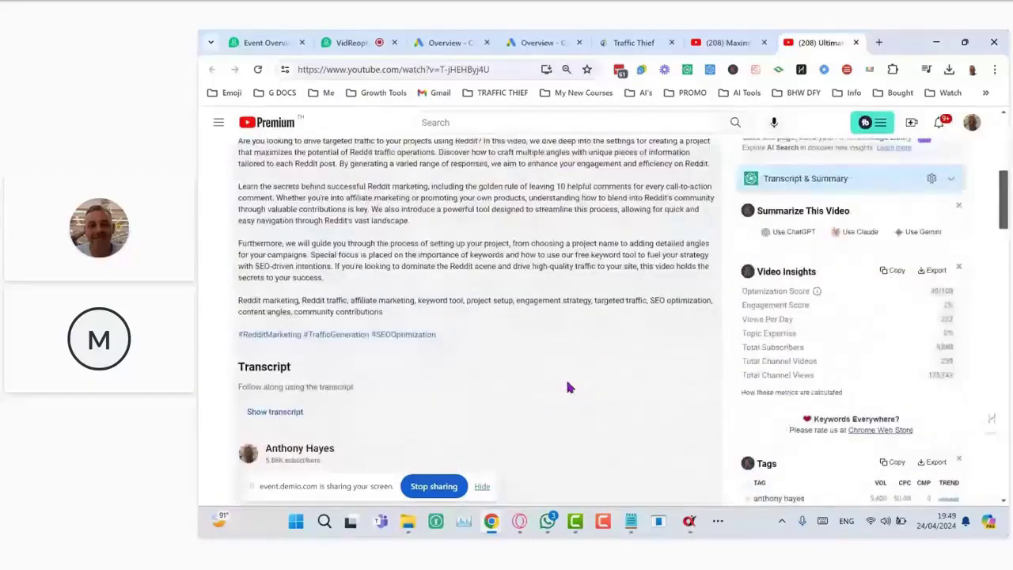
{"action": "scroll", "coordinate": [566, 387], "scroll_direction": "up", "scroll_amount": 3}
Switch back to NicheBlasta and run the key-moments update for the selected project's video.
{"action": "key", "text": "alt+Tab"}
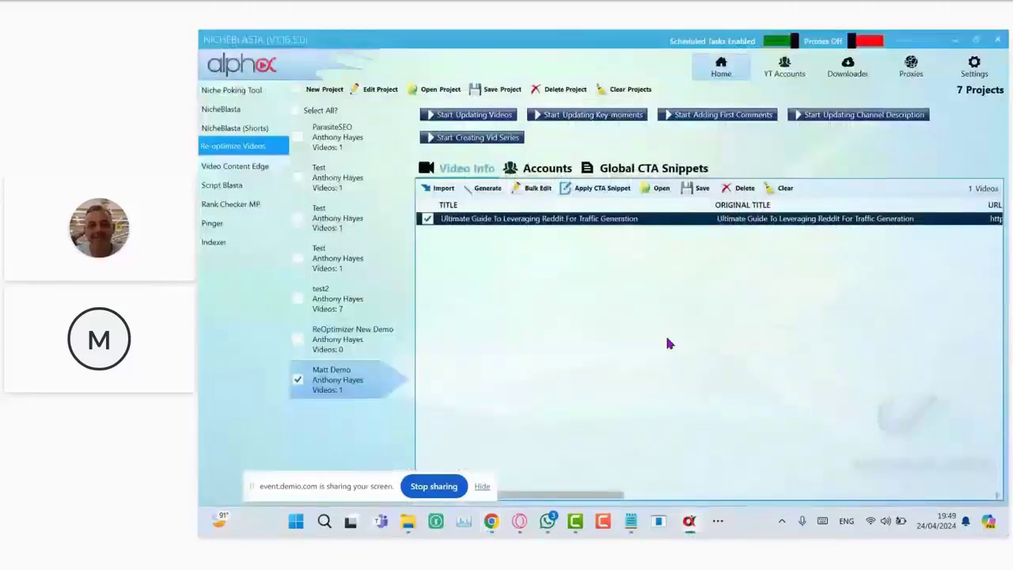
{"action": "left_click", "coordinate": [595, 116]}
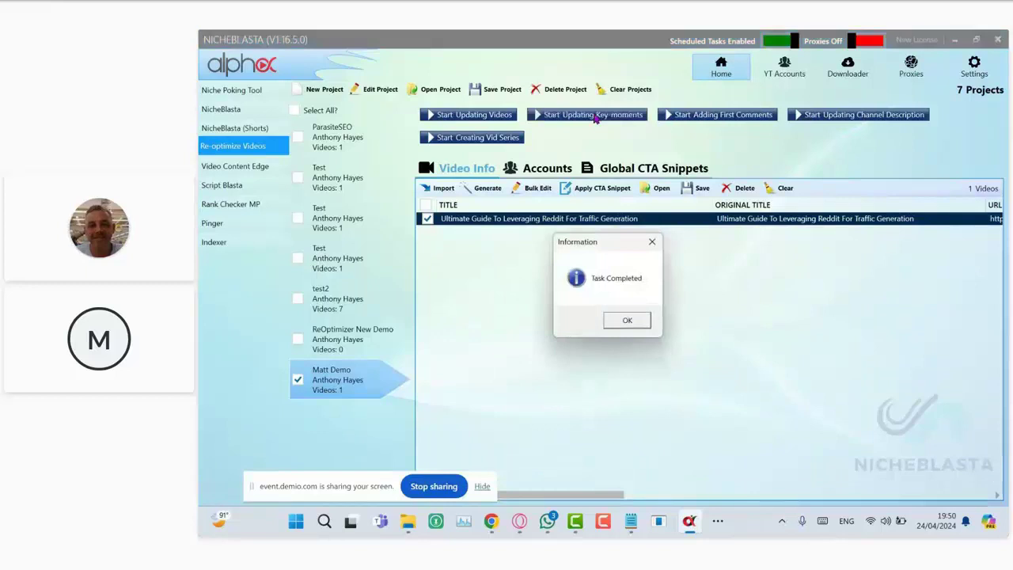
{"action": "left_click", "coordinate": [627, 322]}
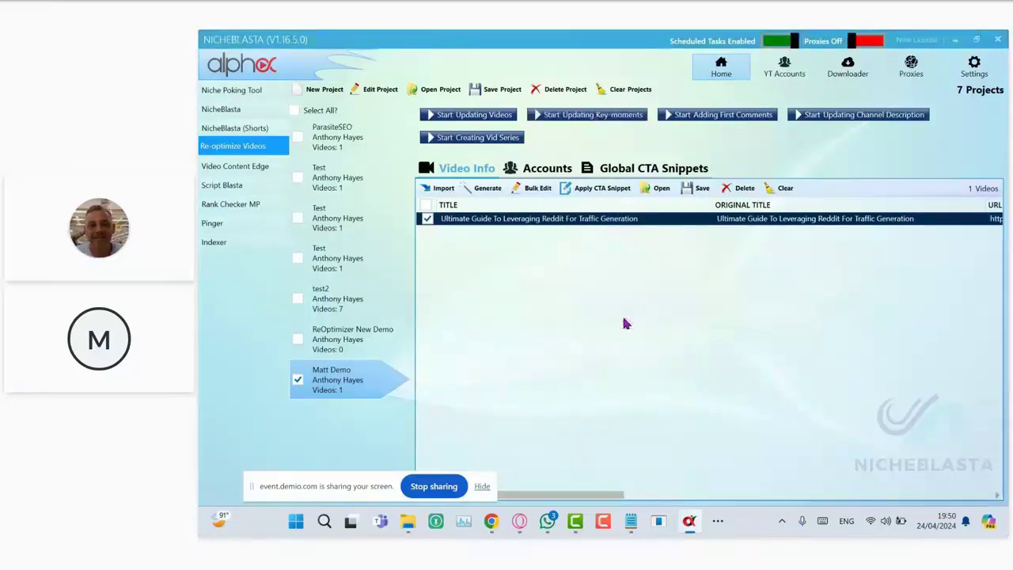
Open the video in the web browser again and examine the Key Moments timestamps in its expanded YouTube description.
{"action": "right_click", "coordinate": [744, 220]}
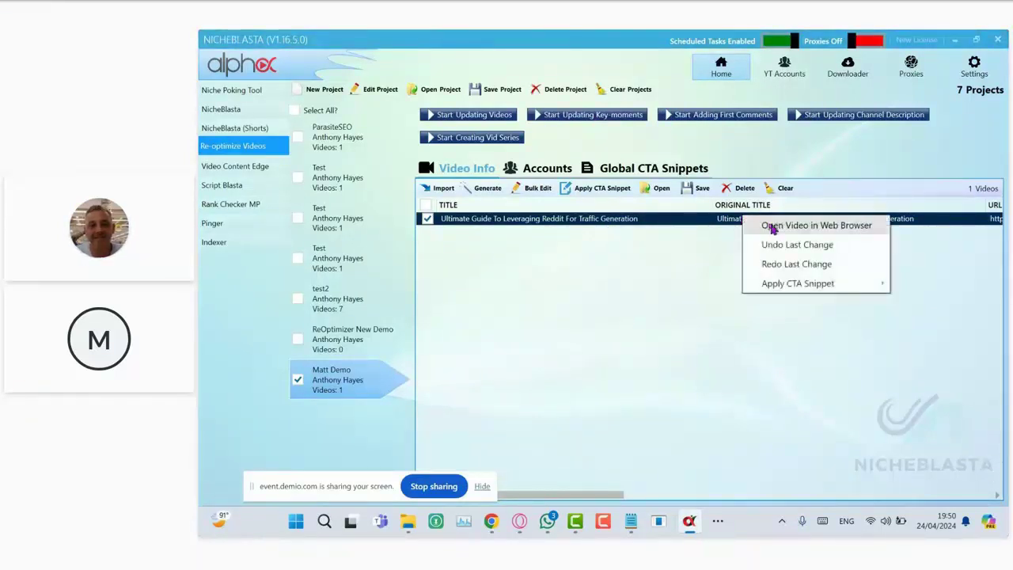
{"action": "left_click", "coordinate": [773, 228]}
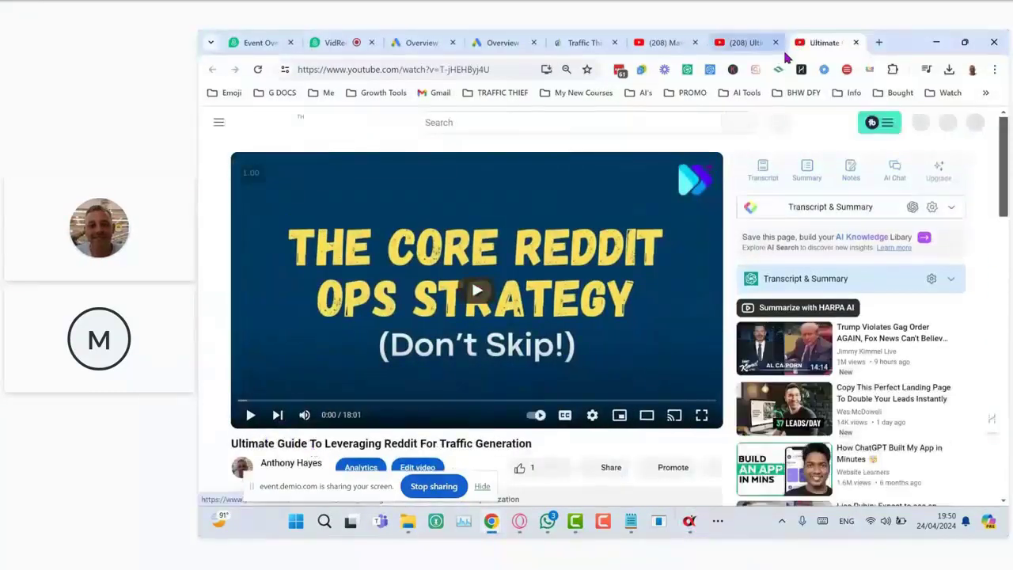
{"action": "scroll", "coordinate": [308, 447], "scroll_direction": "down", "scroll_amount": 4}
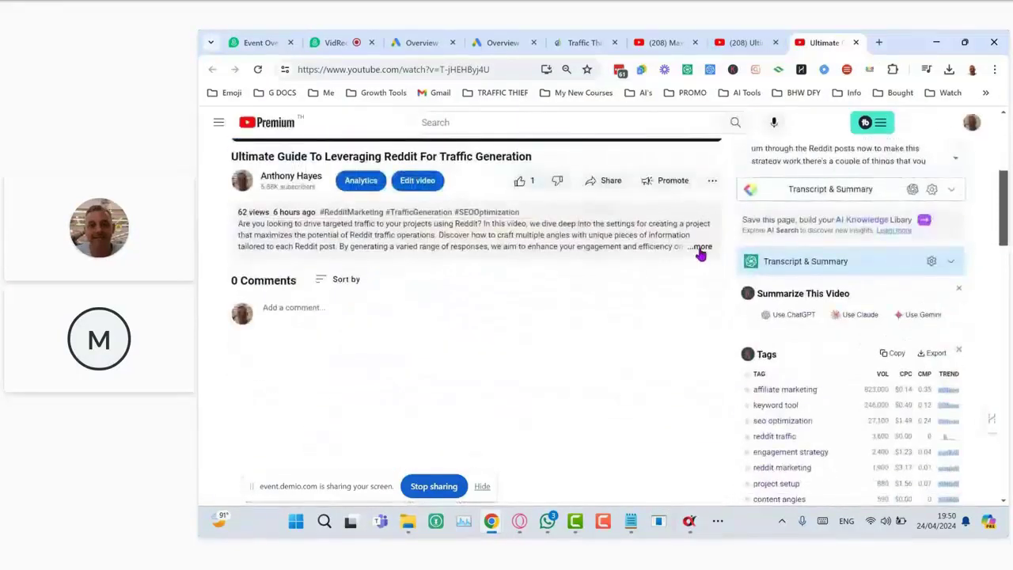
{"action": "left_click", "coordinate": [702, 248]}
{"action": "scroll", "coordinate": [590, 312], "scroll_direction": "down", "scroll_amount": 2}
{"action": "scroll", "coordinate": [589, 312], "scroll_direction": "down", "scroll_amount": 1}
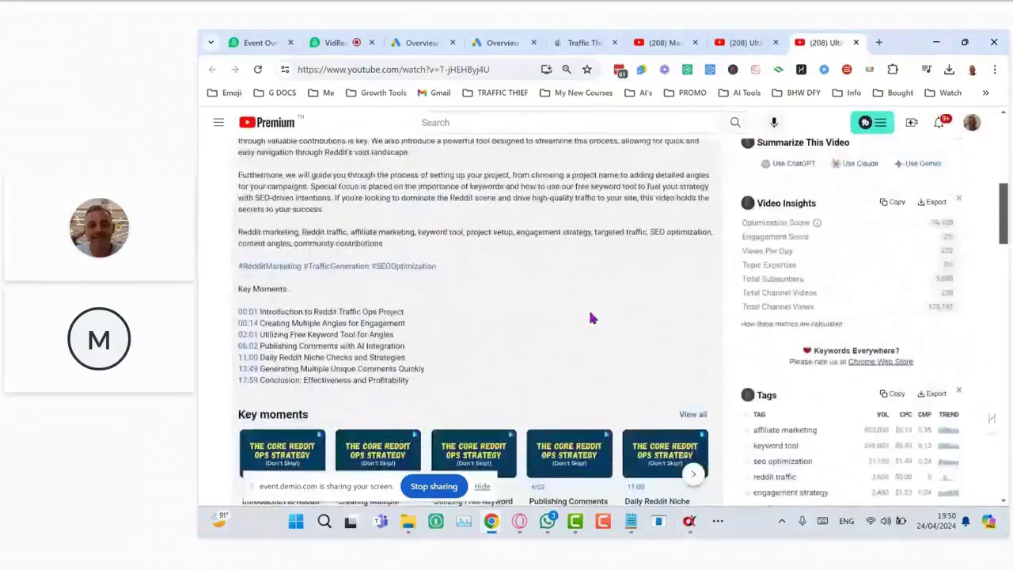
{"action": "scroll", "coordinate": [589, 317], "scroll_direction": "down", "scroll_amount": 1}
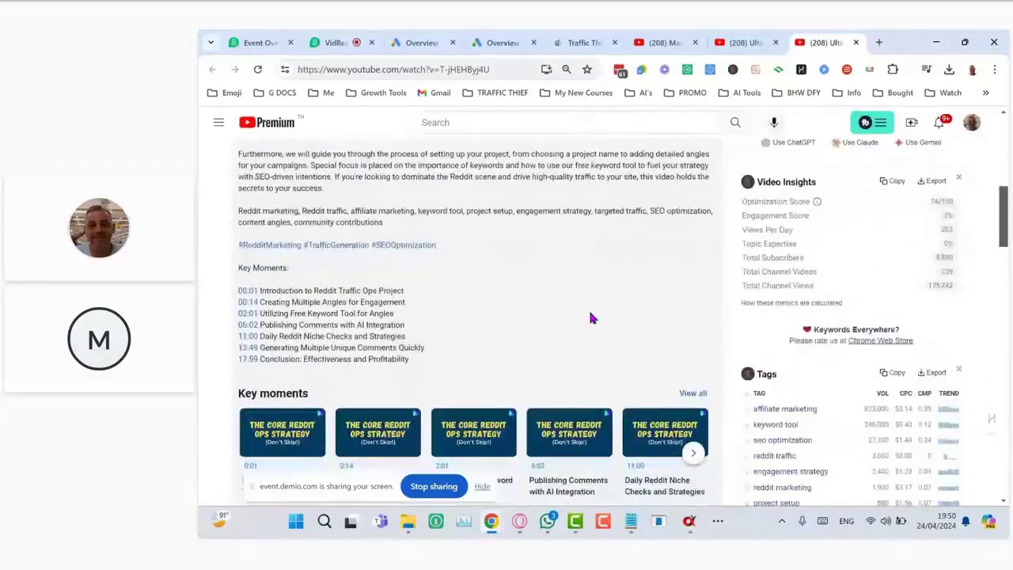
Switch back to NicheBlasta and try to start adding first comments to the video.
{"action": "left_click", "coordinate": [689, 525]}
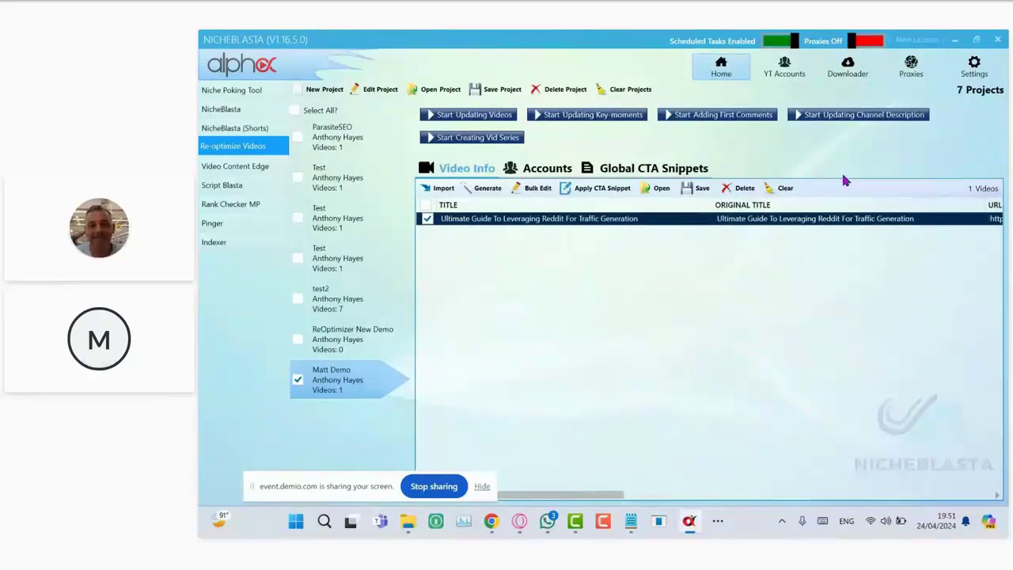
{"action": "left_click", "coordinate": [700, 116]}
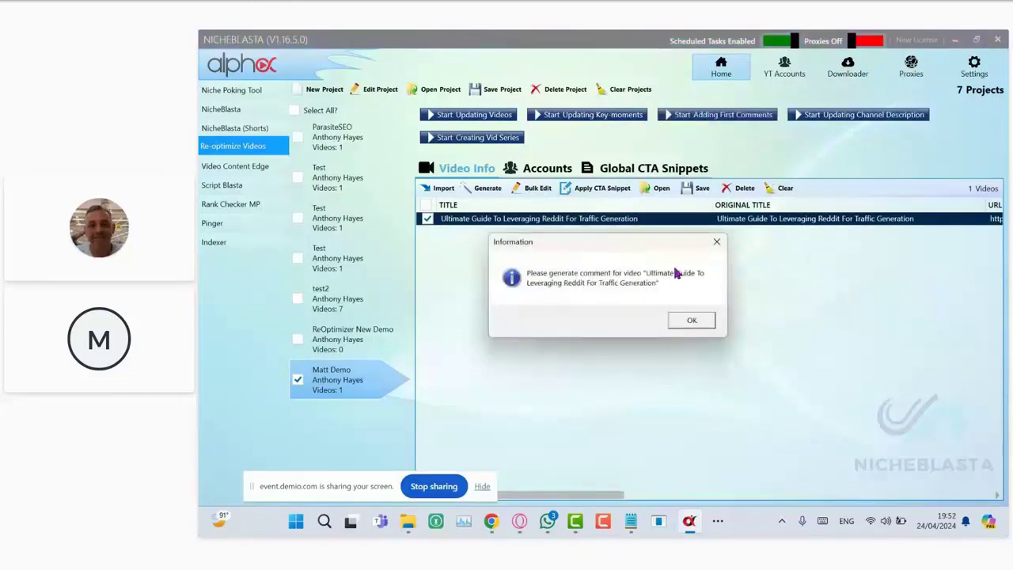
{"action": "left_click", "coordinate": [693, 323]}
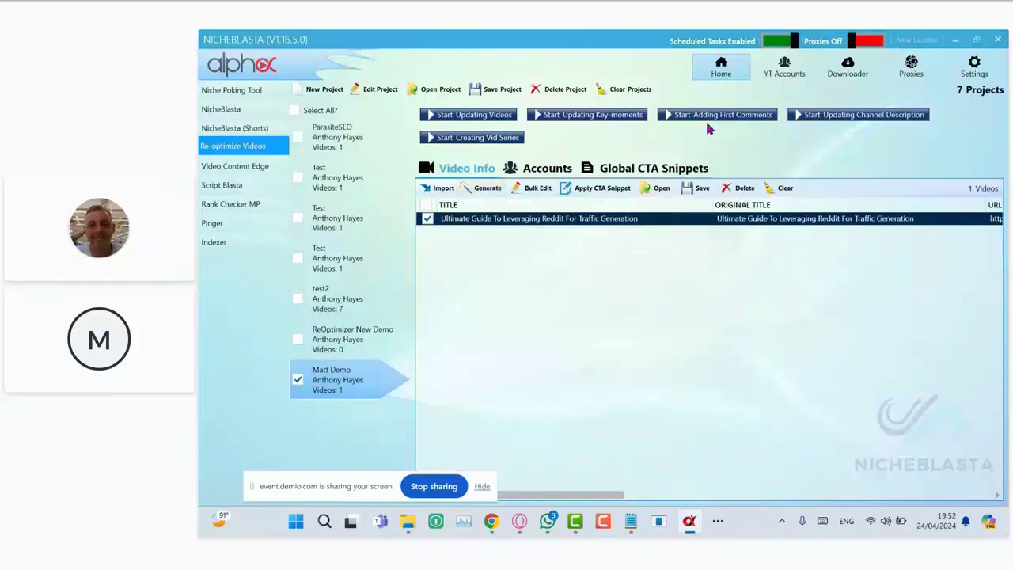
Generate a comment with transcript for the video and post it as the video's first comment.
{"action": "left_click", "coordinate": [486, 190]}
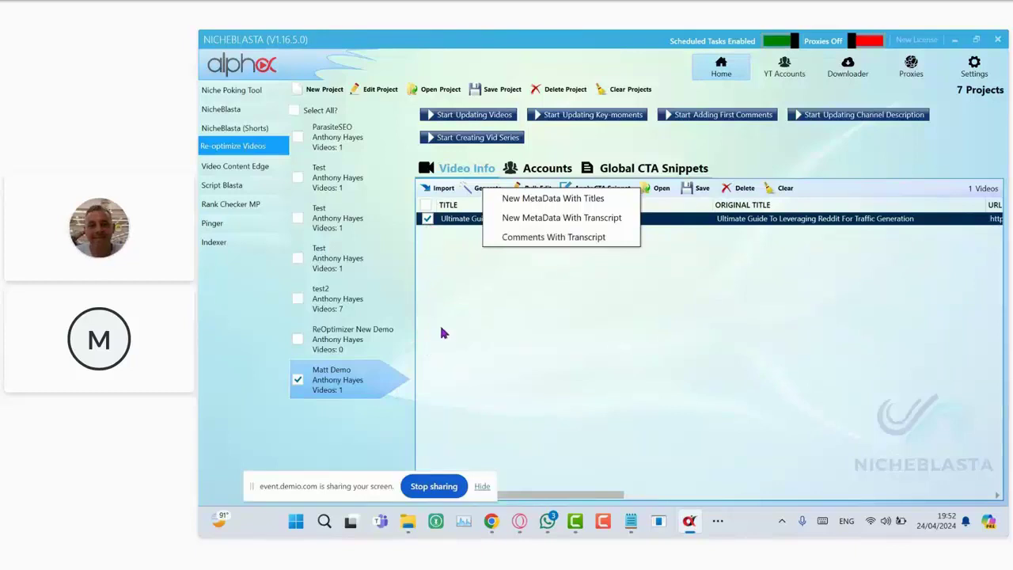
{"action": "left_click", "coordinate": [526, 237]}
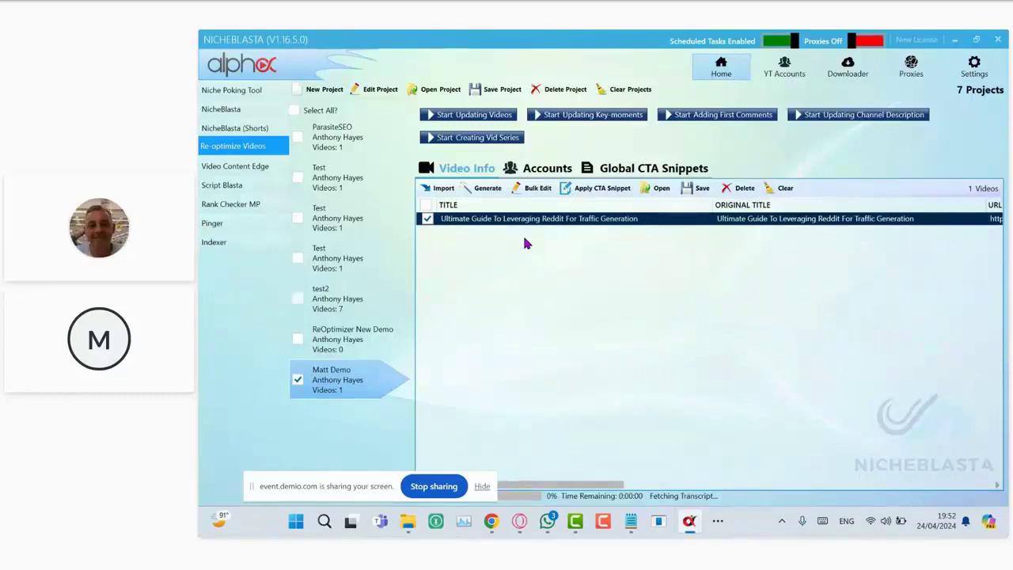
{"action": "left_click", "coordinate": [632, 320]}
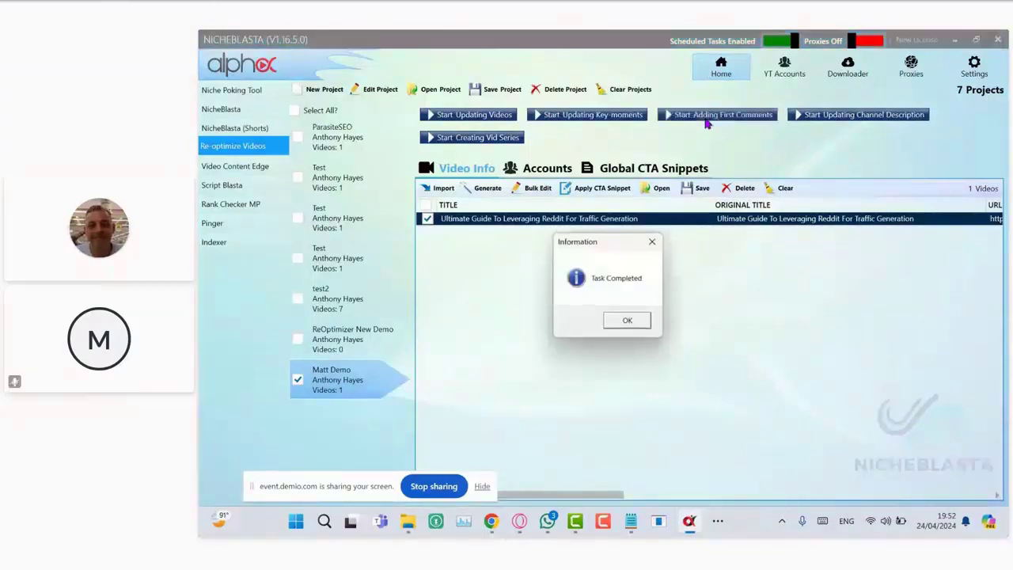
{"action": "left_click", "coordinate": [627, 320]}
Return to the video's YouTube page in the browser, reload it, and read the full first comment.
{"action": "left_click", "coordinate": [953, 40]}
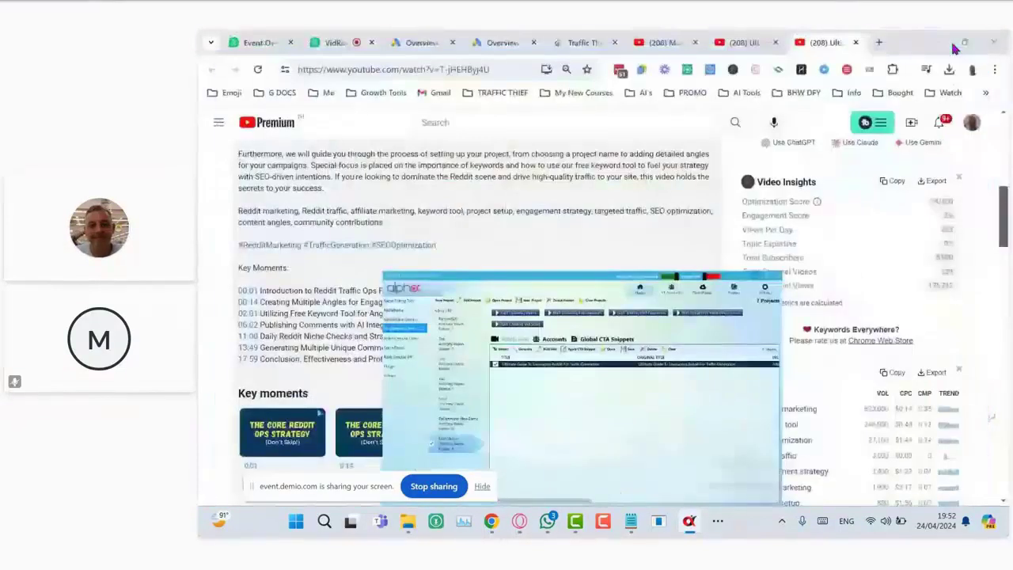
{"action": "left_click", "coordinate": [257, 70]}
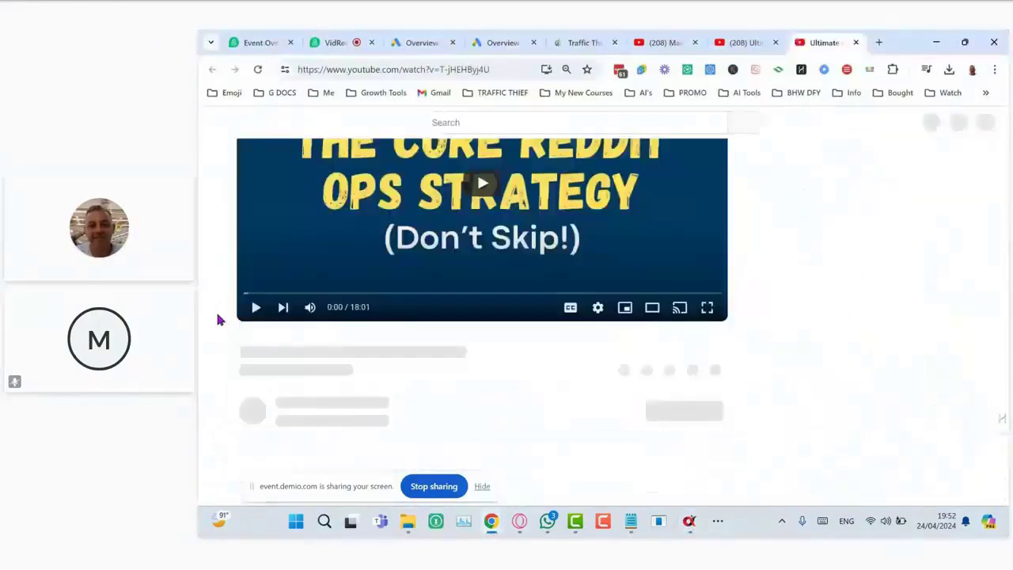
{"action": "scroll", "coordinate": [561, 369], "scroll_direction": "down", "scroll_amount": 1}
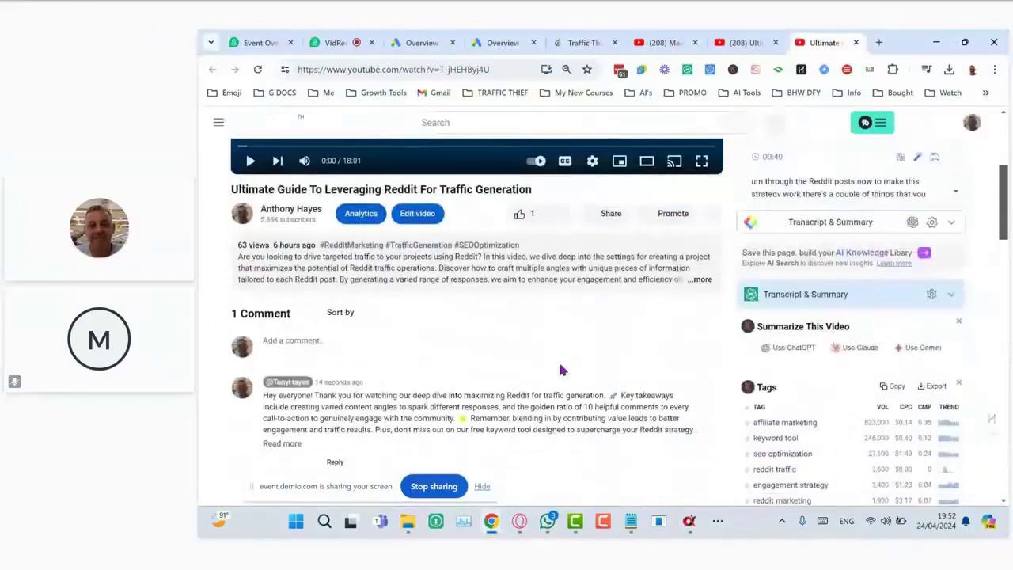
{"action": "scroll", "coordinate": [561, 369], "scroll_direction": "down", "scroll_amount": 1}
{"action": "left_click", "coordinate": [289, 376]}
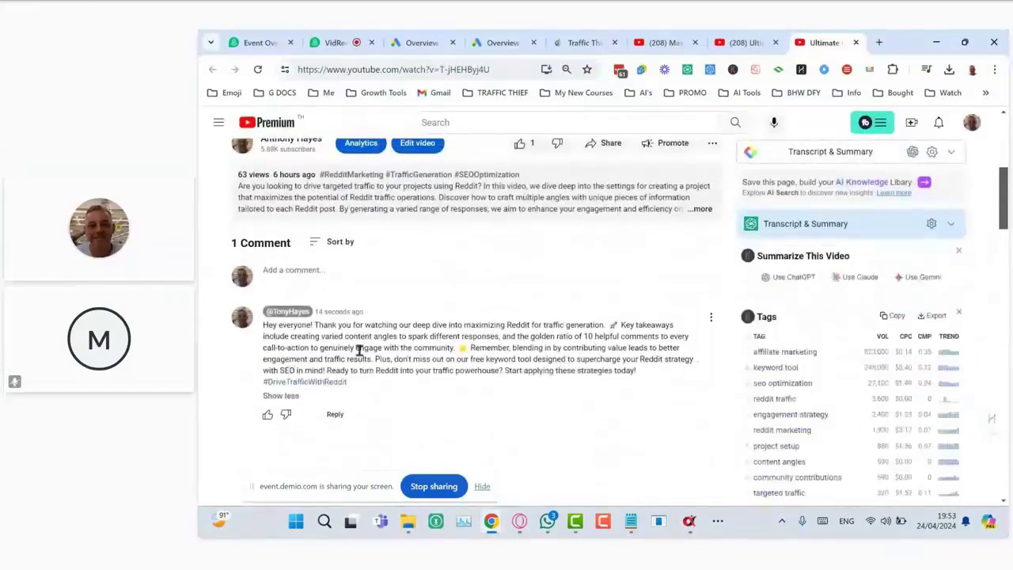
{"action": "scroll", "coordinate": [534, 404], "scroll_direction": "down", "scroll_amount": 1}
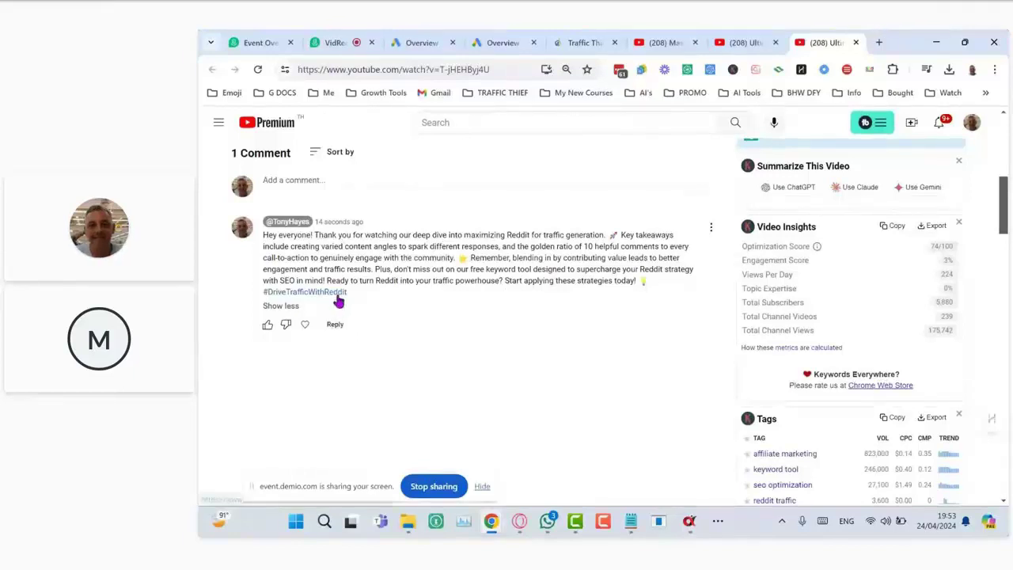
Switch to NicheBlasta, open the channel description project form, examine its fields, and close it without saving.
{"action": "left_click", "coordinate": [690, 525]}
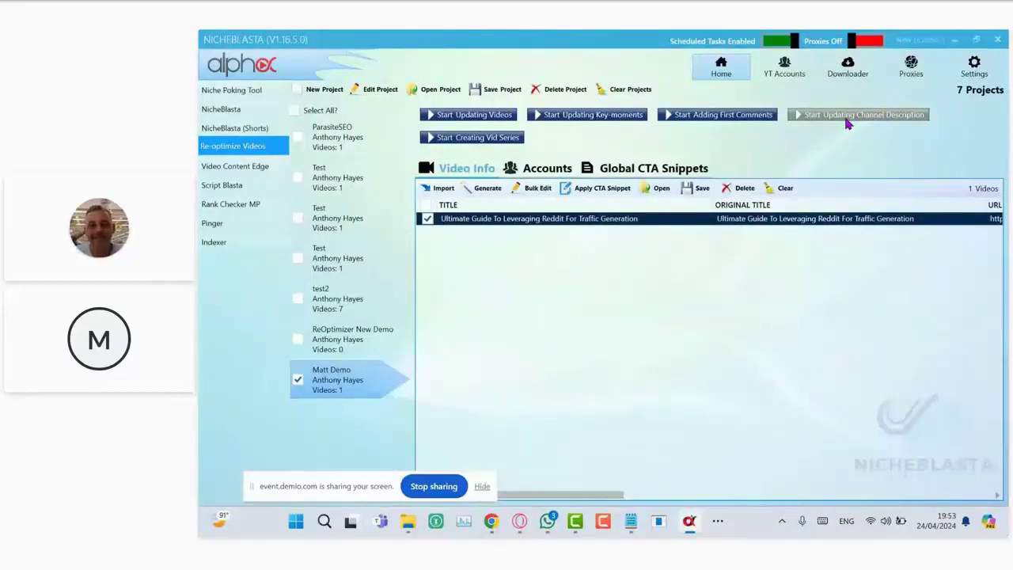
{"action": "left_click", "coordinate": [846, 120]}
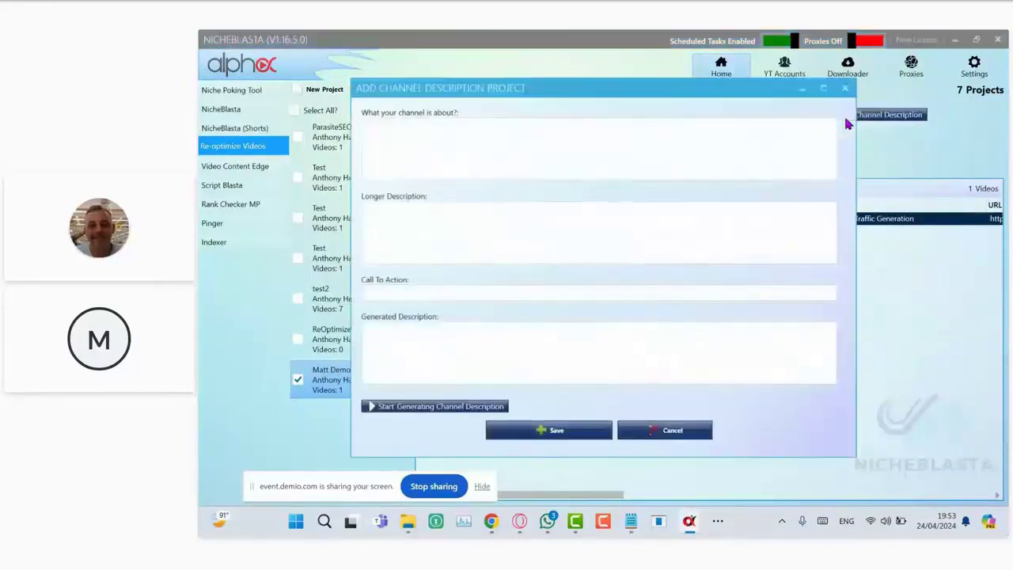
{"action": "left_click", "coordinate": [653, 156]}
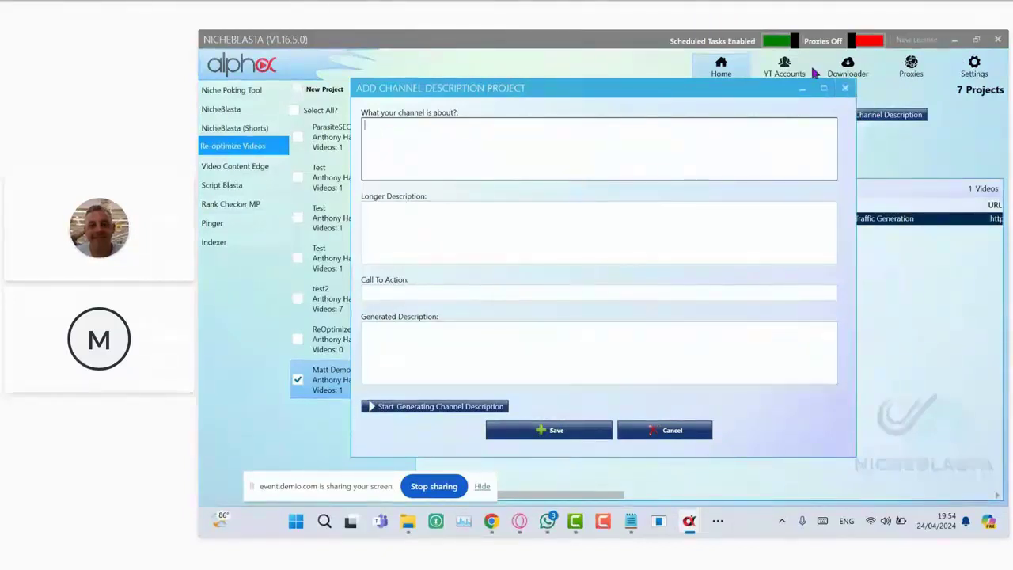
{"action": "left_click", "coordinate": [845, 88]}
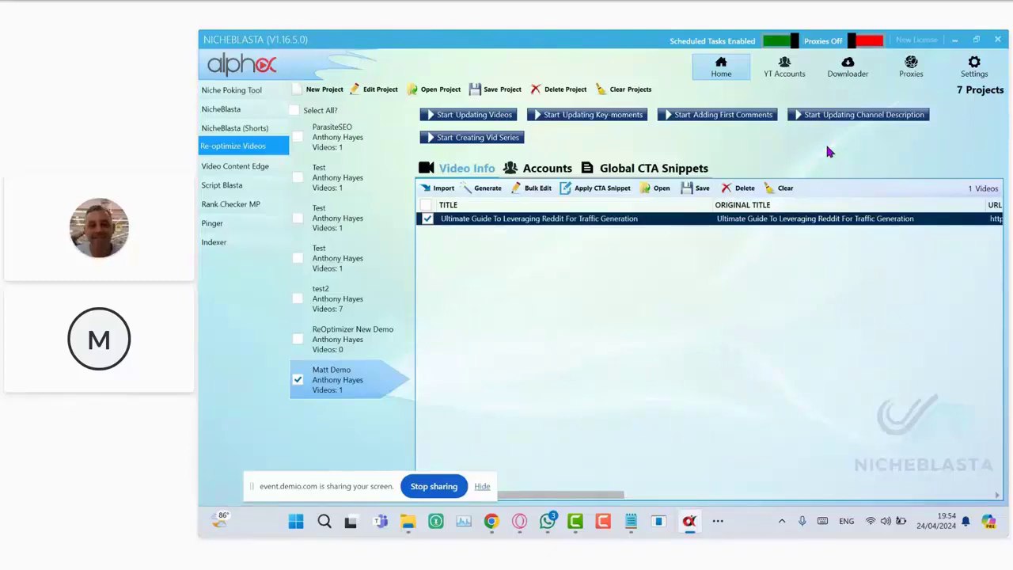
Open the video import list in an enlarged window and load the rest of the channel's videos.
{"action": "left_click", "coordinate": [438, 188]}
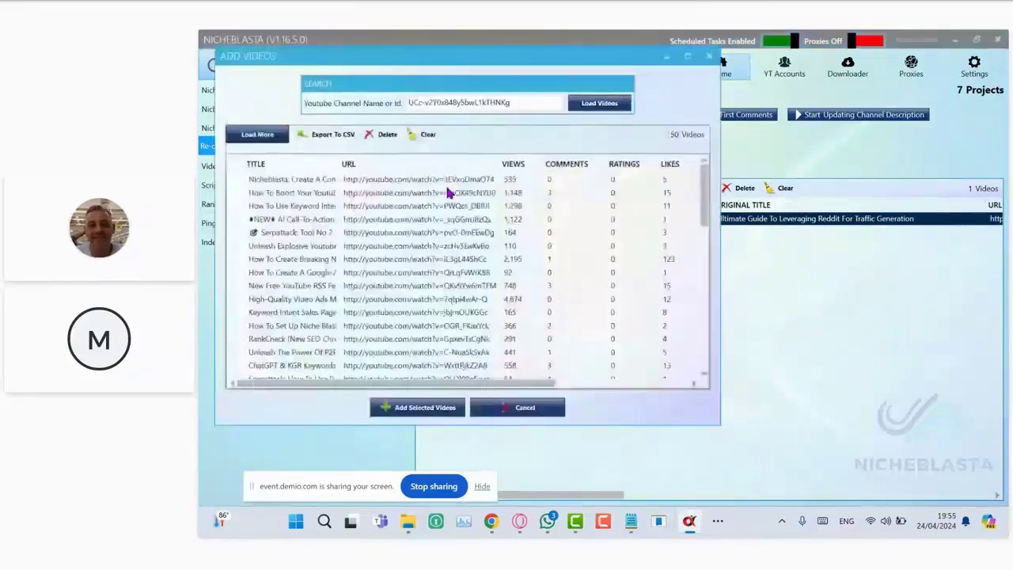
{"action": "left_click", "coordinate": [687, 56]}
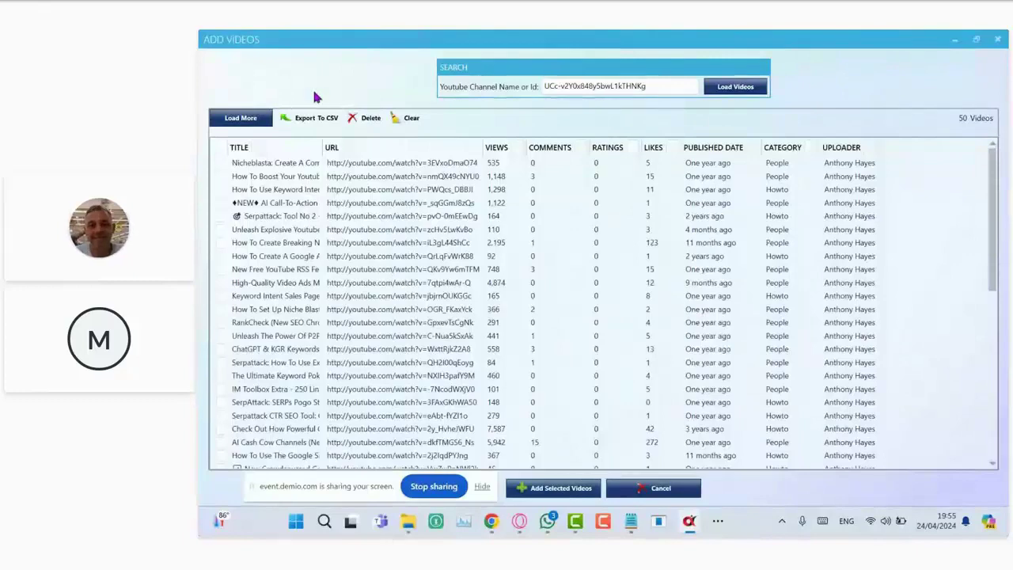
{"action": "left_click", "coordinate": [245, 120]}
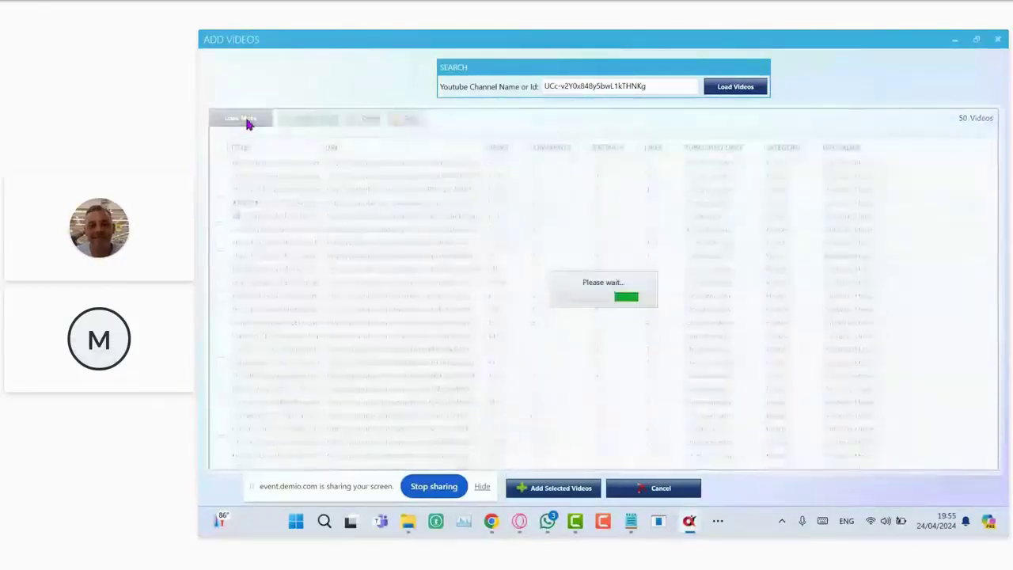
{"action": "left_click", "coordinate": [246, 122]}
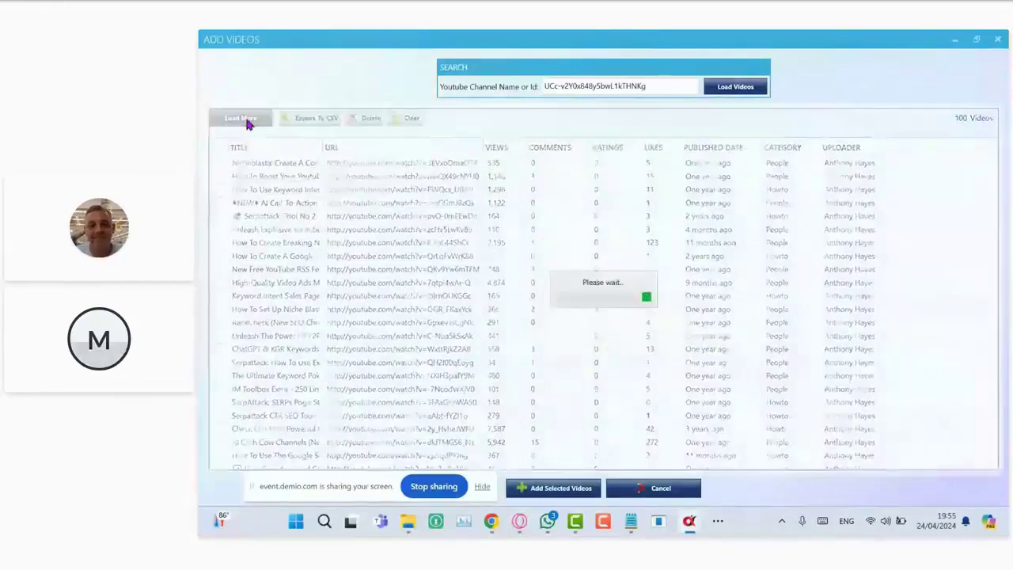
{"action": "left_click", "coordinate": [246, 121]}
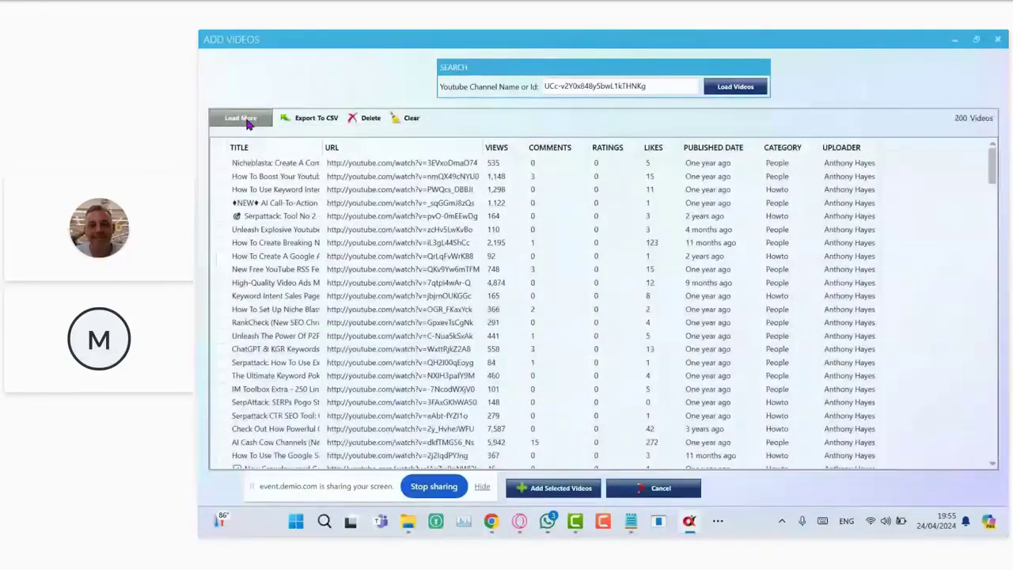
{"action": "left_click", "coordinate": [246, 121]}
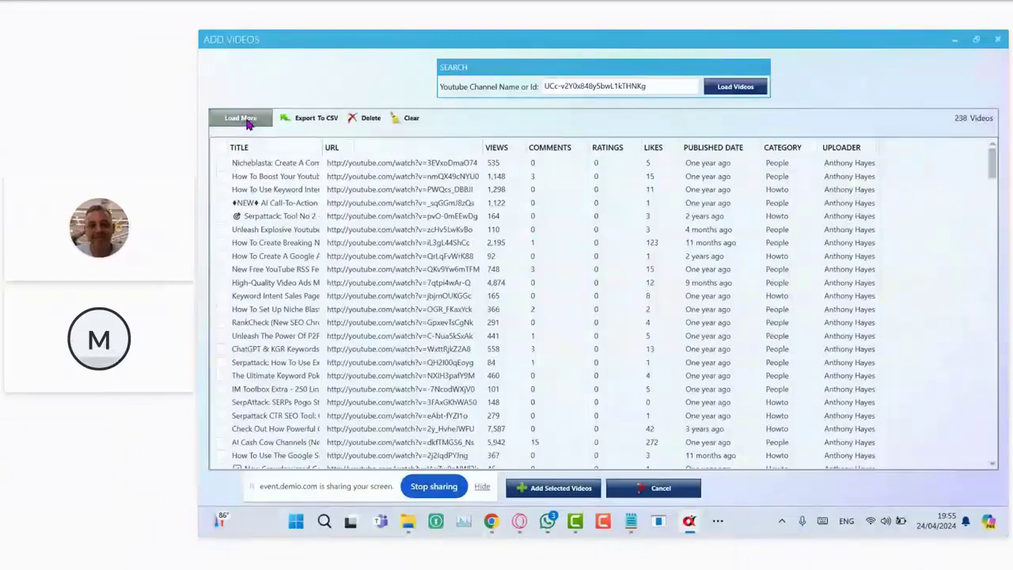
Widen the Title column and filter out videos whose title does not contain "reddit".
{"action": "left_click", "coordinate": [308, 165]}
{"action": "left_click_drag", "start_coordinate": [323, 147], "coordinate": [448, 160]}
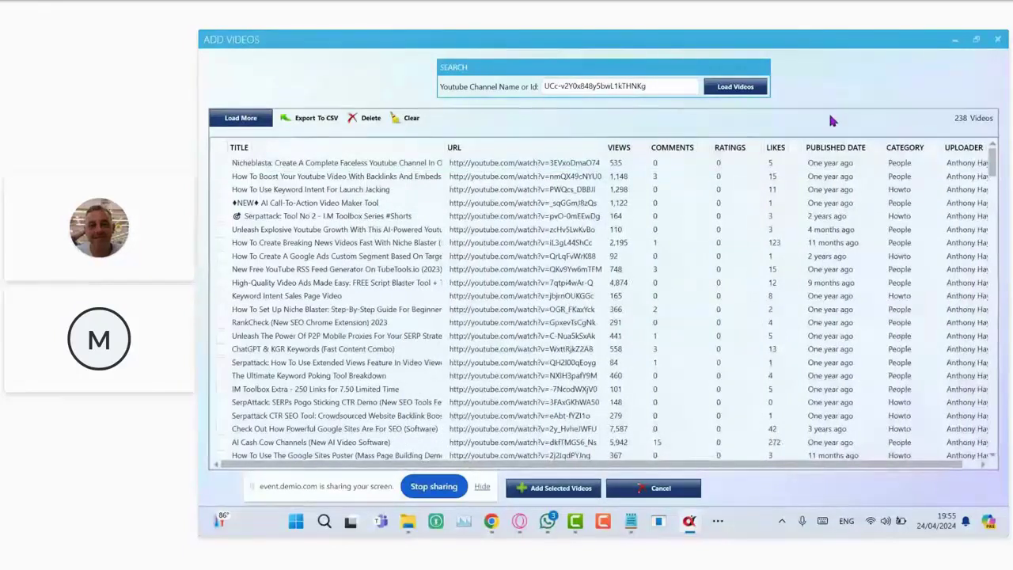
{"action": "left_click", "coordinate": [252, 163]}
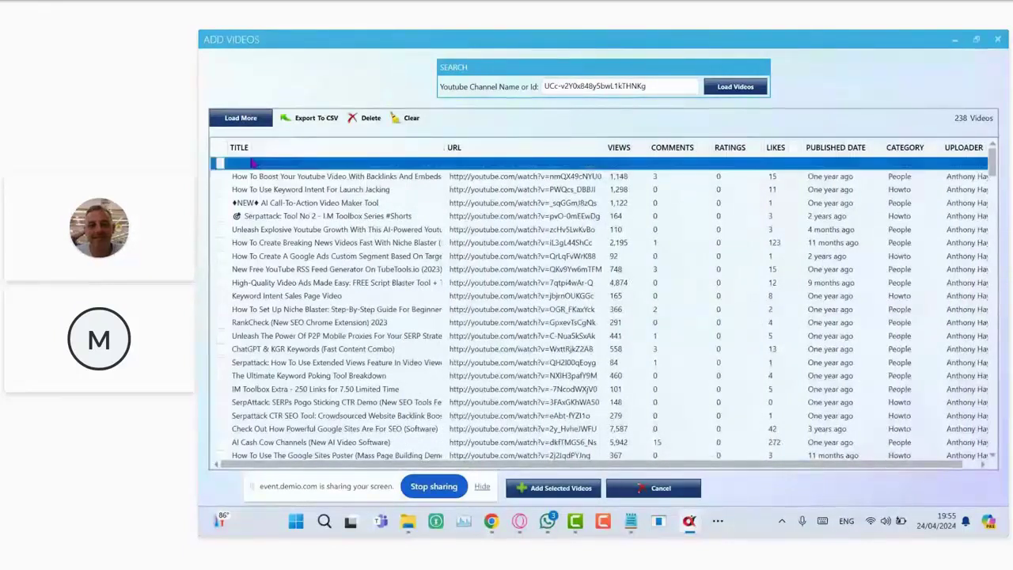
{"action": "left_click", "coordinate": [257, 147]}
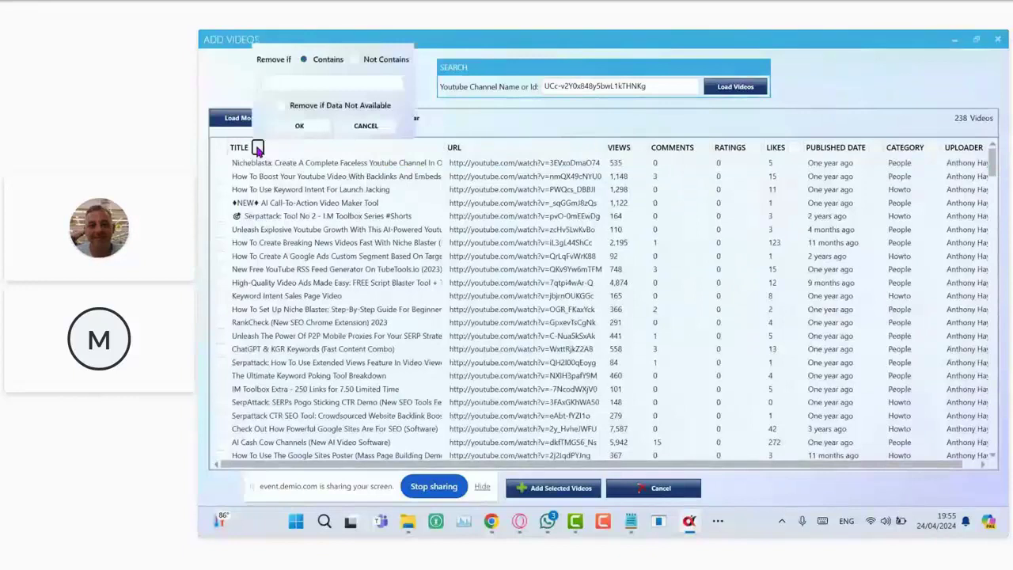
{"action": "left_click", "coordinate": [355, 60]}
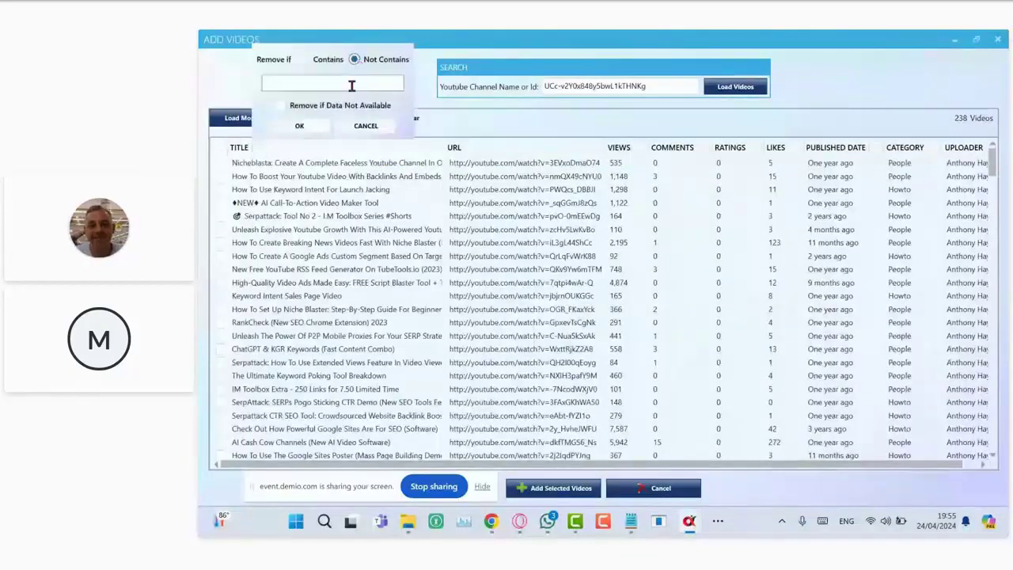
{"action": "left_click", "coordinate": [351, 86]}
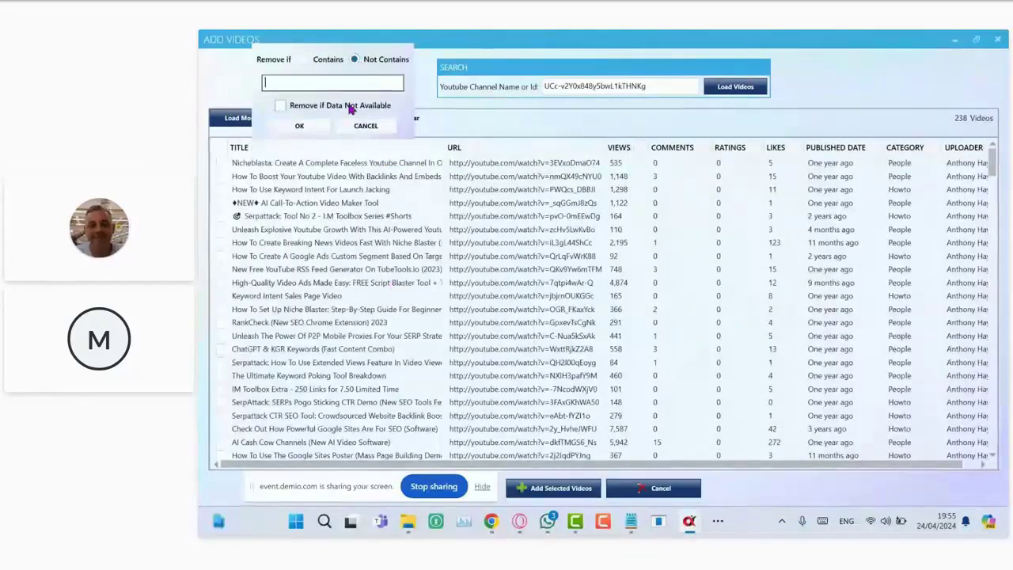
{"action": "type", "text": "reddit"}
{"action": "left_click", "coordinate": [302, 128]}
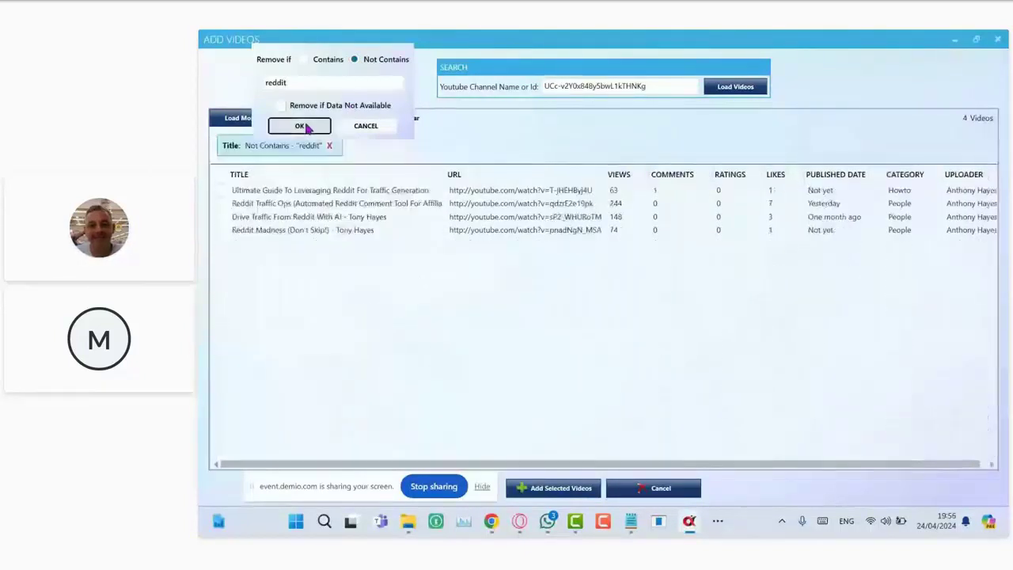
Add all the filtered Reddit videos to the Matt Demo project and select every video in its list.
{"action": "left_click", "coordinate": [220, 174]}
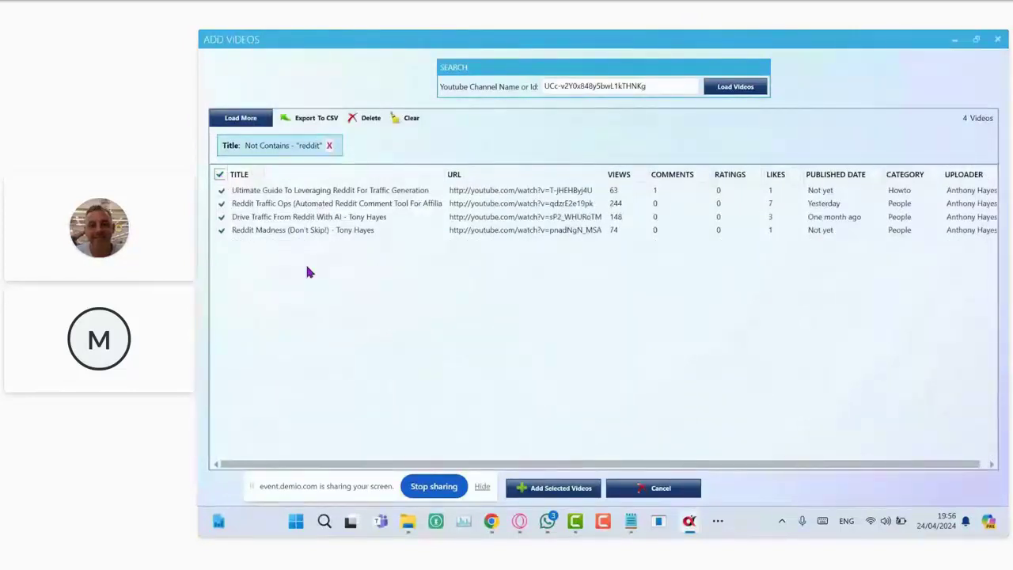
{"action": "left_click", "coordinate": [569, 488]}
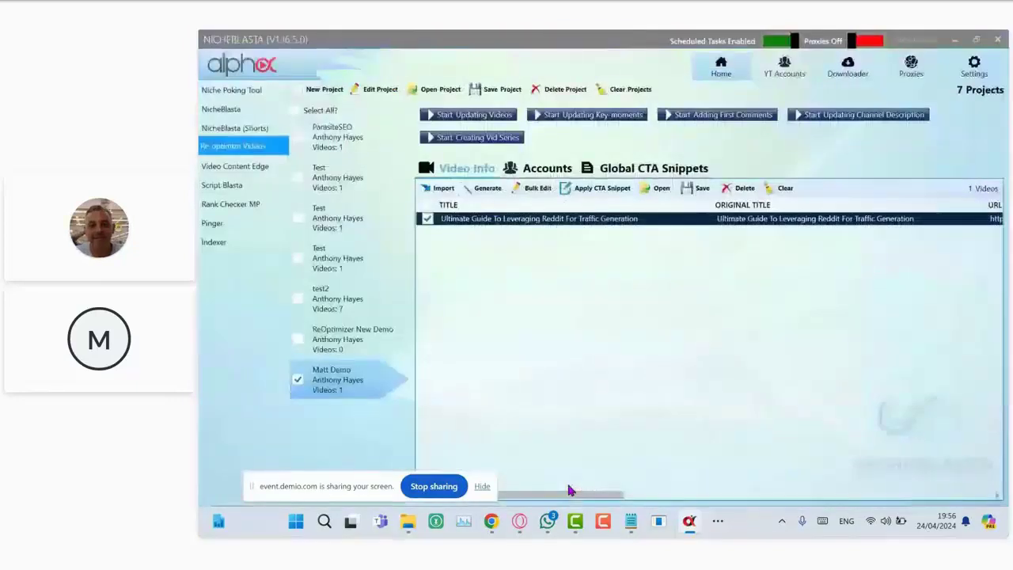
{"action": "left_click", "coordinate": [425, 205]}
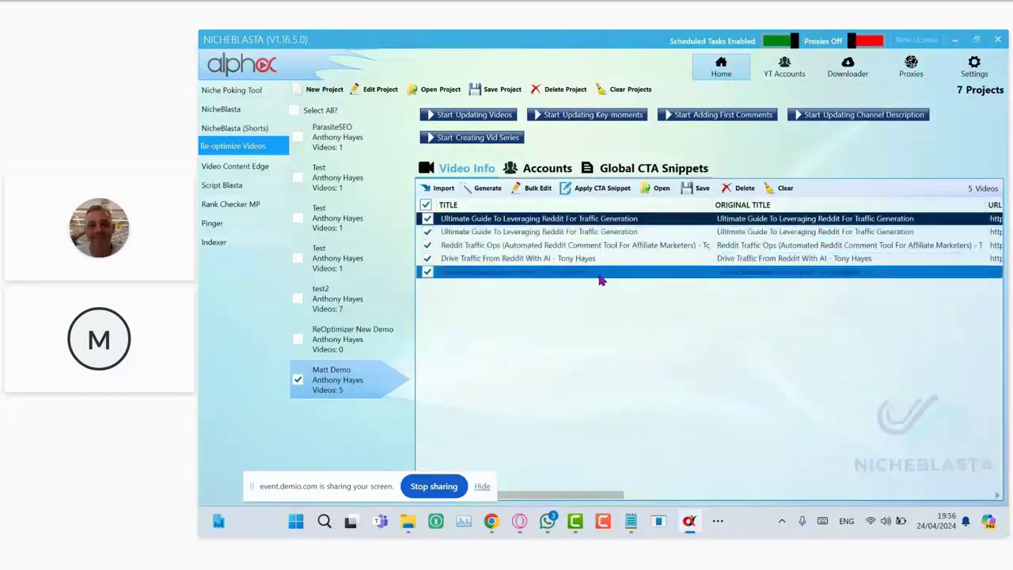
Switch to the web browser and examine the related video links in the description of the other open YouTube video.
{"action": "left_click", "coordinate": [955, 39]}
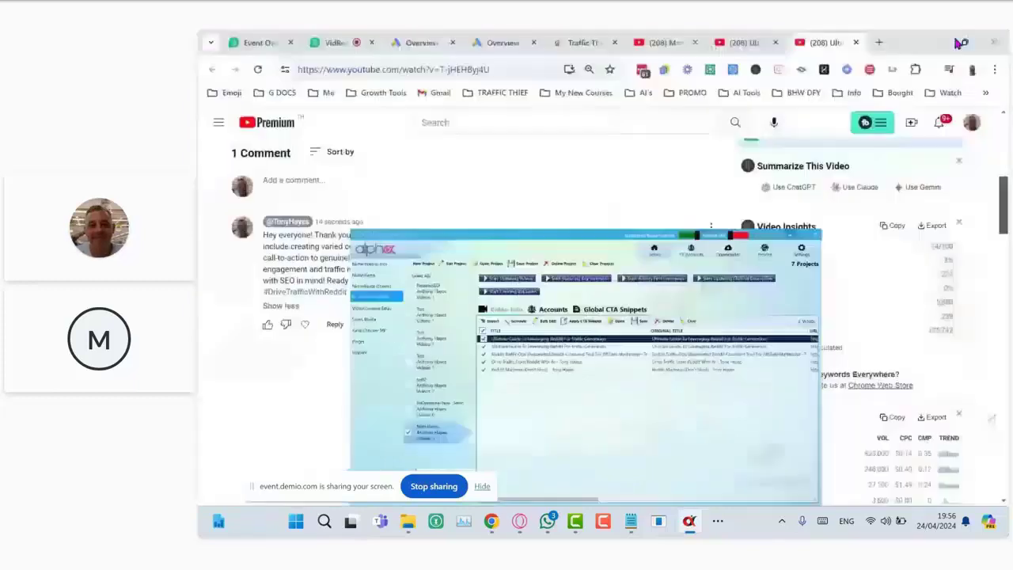
{"action": "scroll", "coordinate": [512, 276], "scroll_direction": "up", "scroll_amount": 1}
{"action": "scroll", "coordinate": [512, 276], "scroll_direction": "up", "scroll_amount": 3}
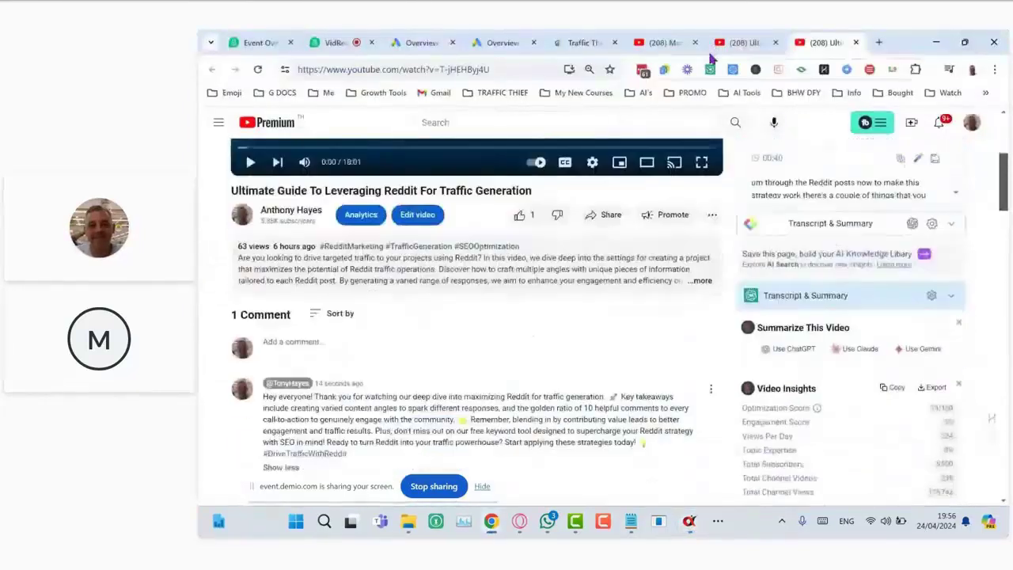
{"action": "left_click", "coordinate": [661, 42]}
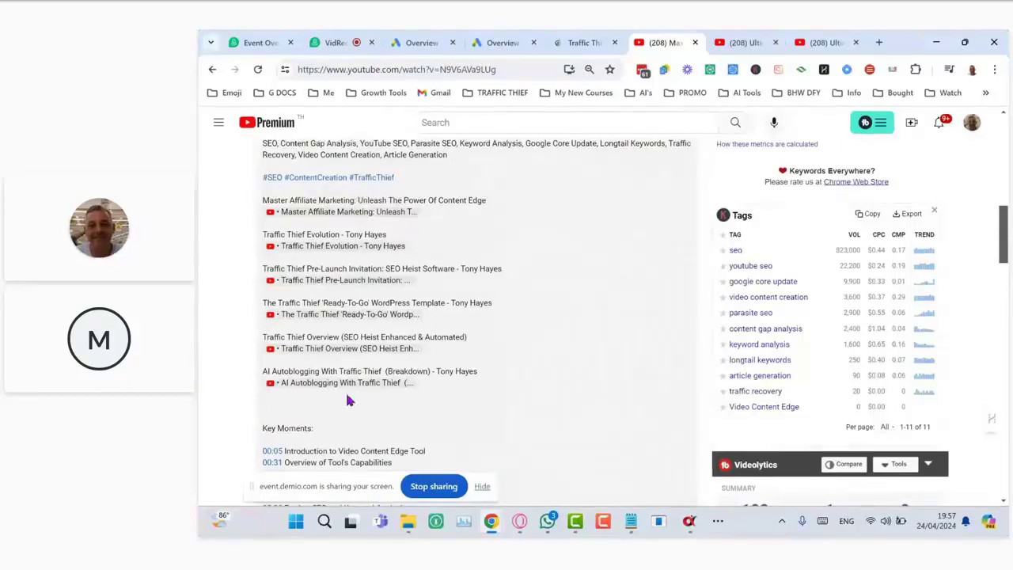
{"action": "left_click", "coordinate": [827, 47]}
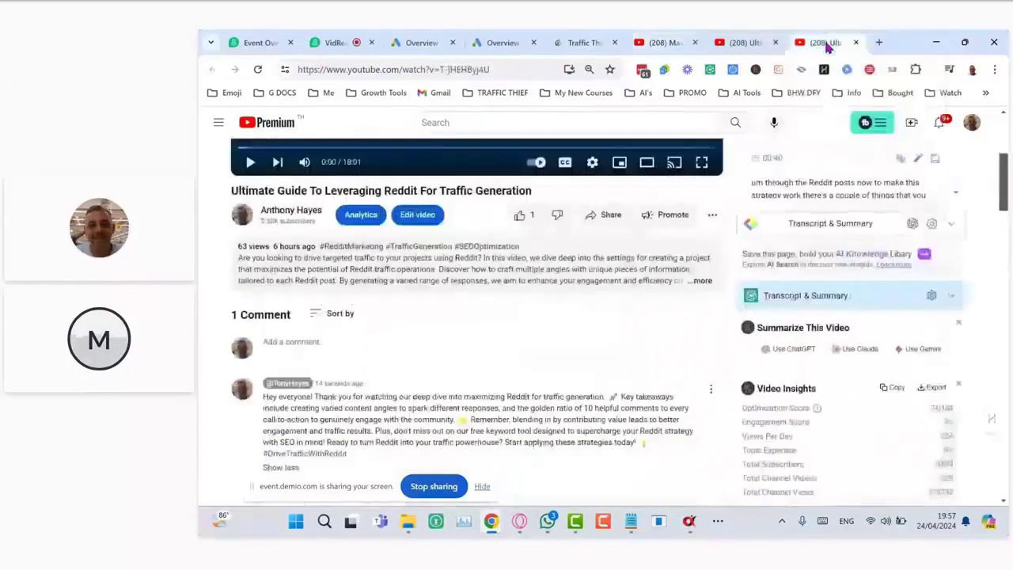
Return to NicheBlasta and examine the global CTA snippets, including the Traffic Thief one.
{"action": "left_click", "coordinate": [689, 526]}
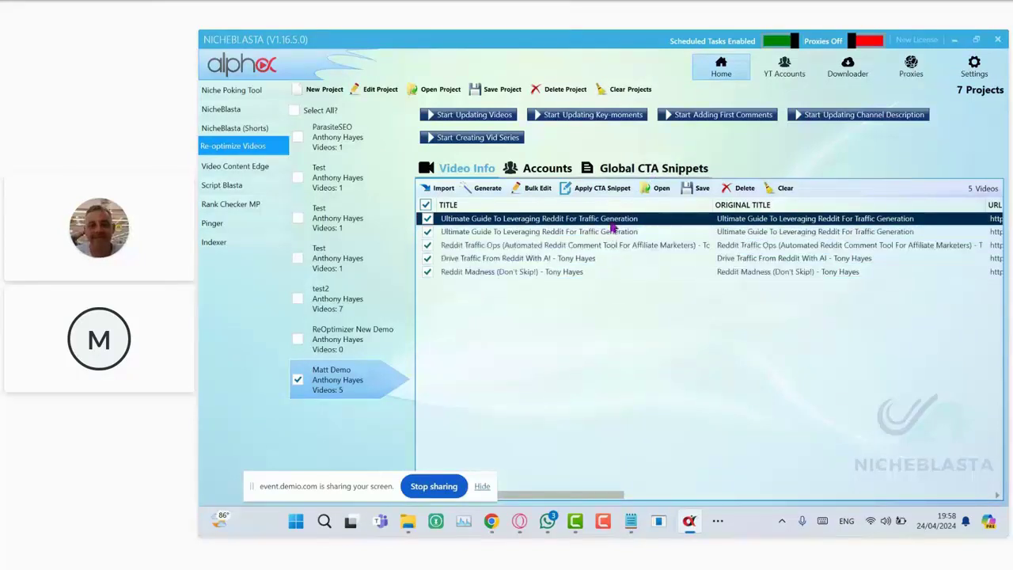
{"action": "left_click", "coordinate": [634, 169]}
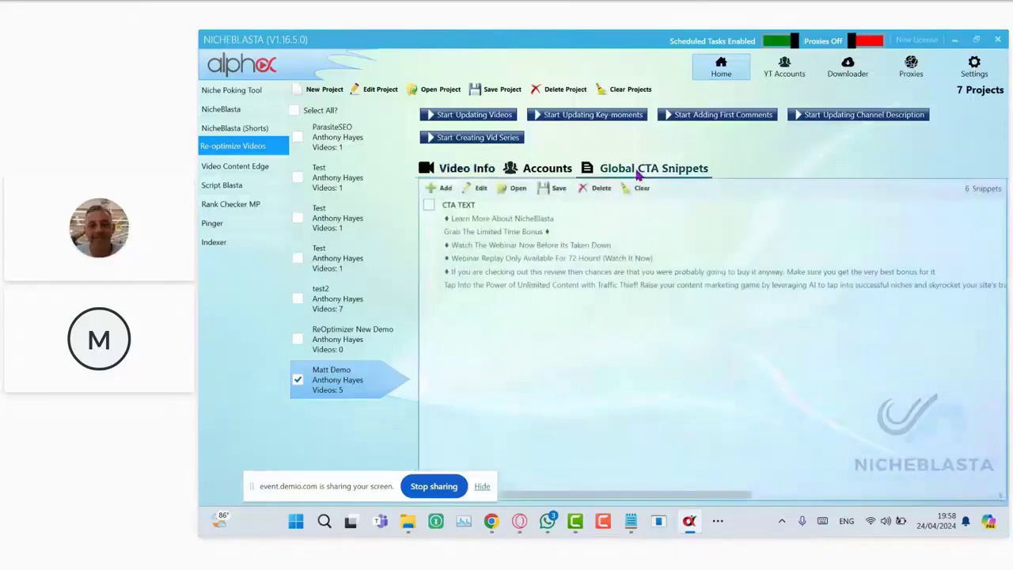
{"action": "left_click", "coordinate": [428, 286]}
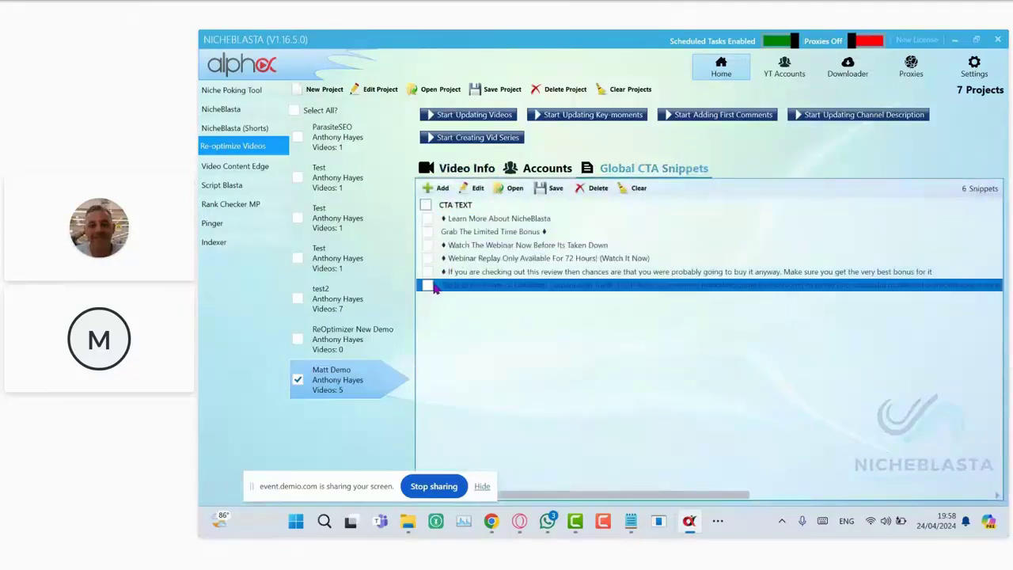
Create a video series from the selected Reddit videos in the project's video list.
{"action": "left_click", "coordinate": [466, 168]}
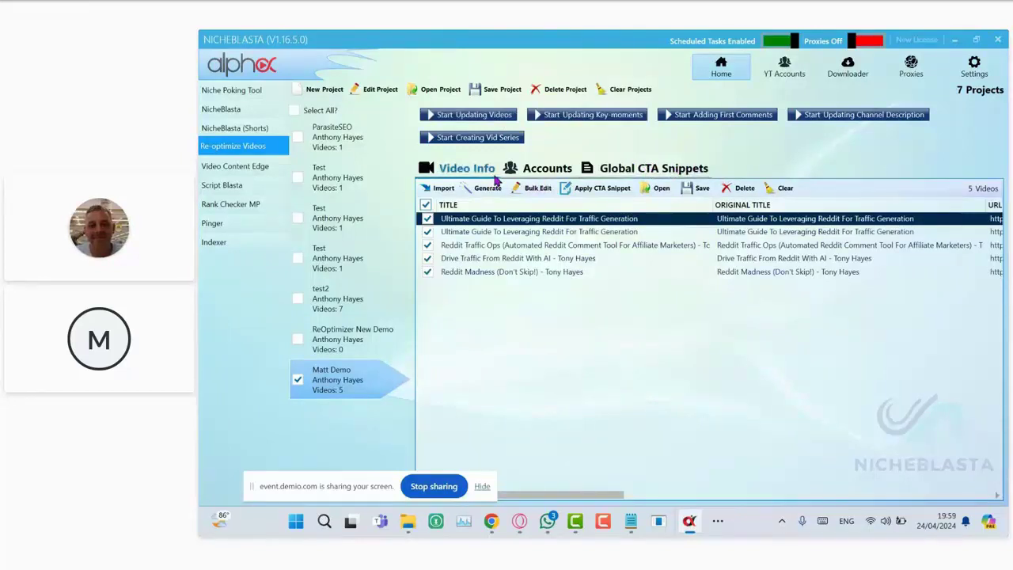
{"action": "left_click", "coordinate": [484, 139]}
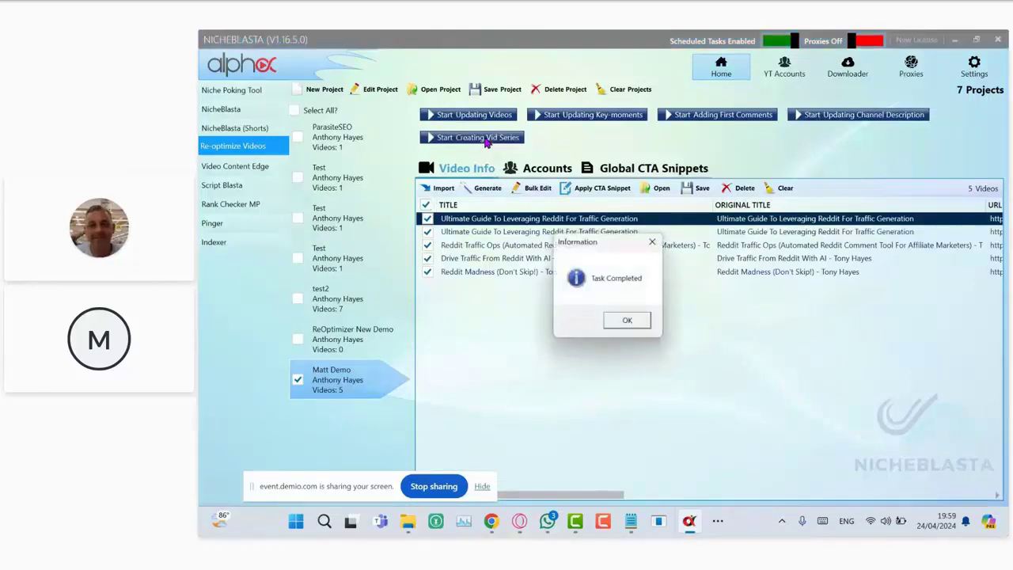
{"action": "left_click", "coordinate": [626, 320]}
Open the "Ultimate Guide To Leveraging Reddit For Traffic Generation" video in the web browser and examine the series links in its expanded description.
{"action": "right_click", "coordinate": [582, 225]}
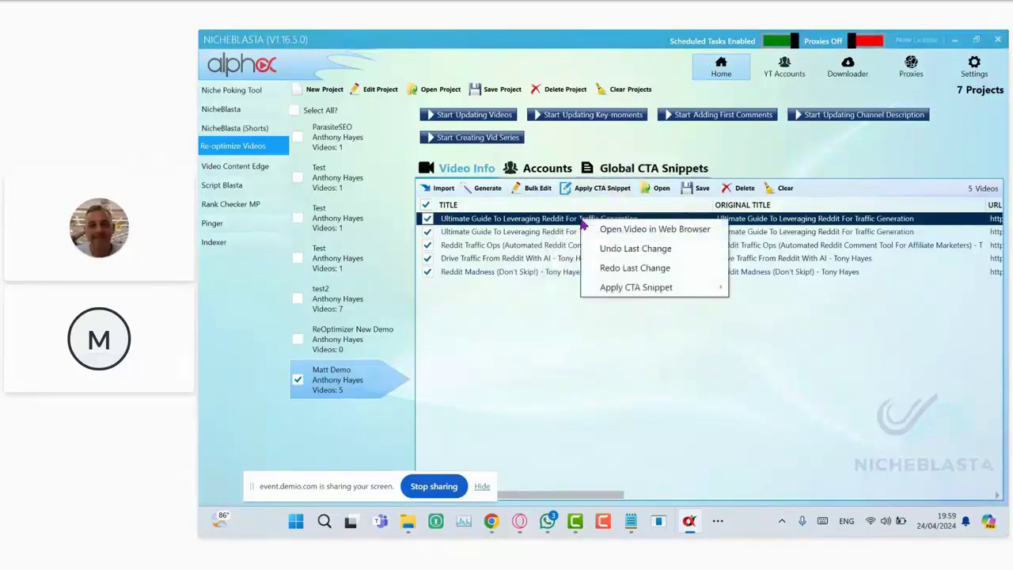
{"action": "left_click", "coordinate": [608, 230]}
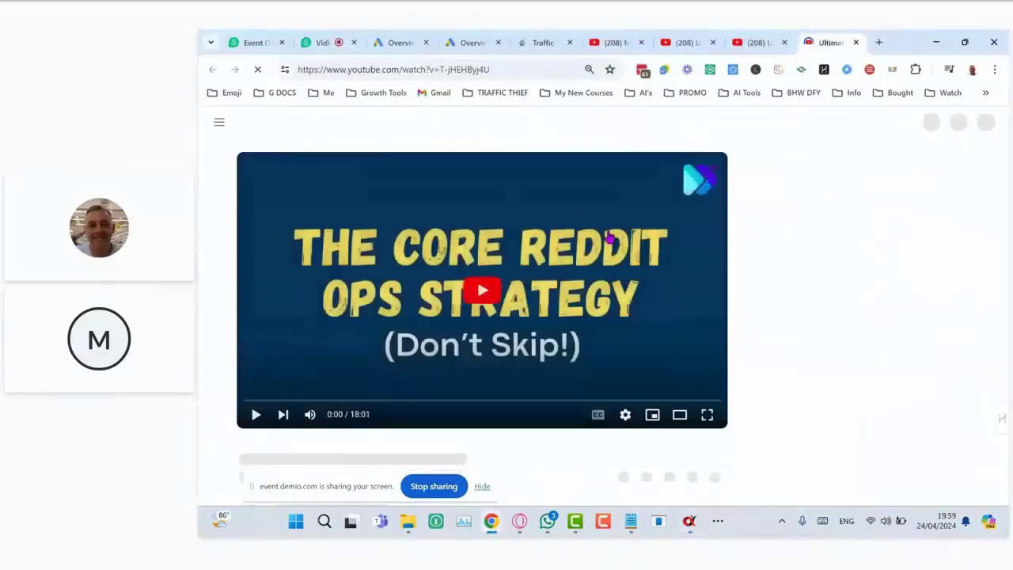
{"action": "scroll", "coordinate": [707, 299], "scroll_direction": "down", "scroll_amount": 3}
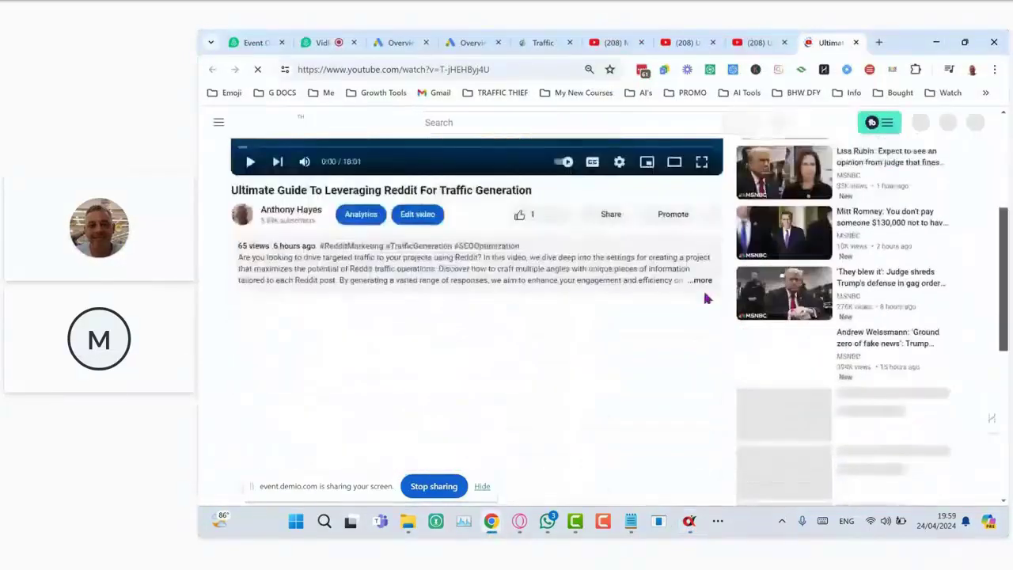
{"action": "left_click", "coordinate": [701, 283]}
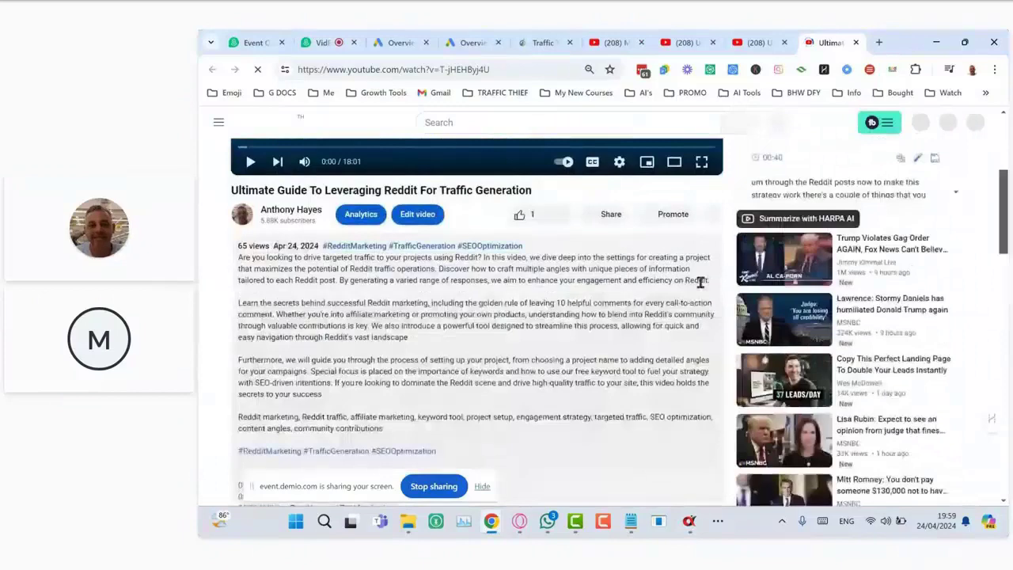
{"action": "scroll", "coordinate": [583, 332], "scroll_direction": "down", "scroll_amount": 4}
{"action": "scroll", "coordinate": [583, 332], "scroll_direction": "down", "scroll_amount": 1}
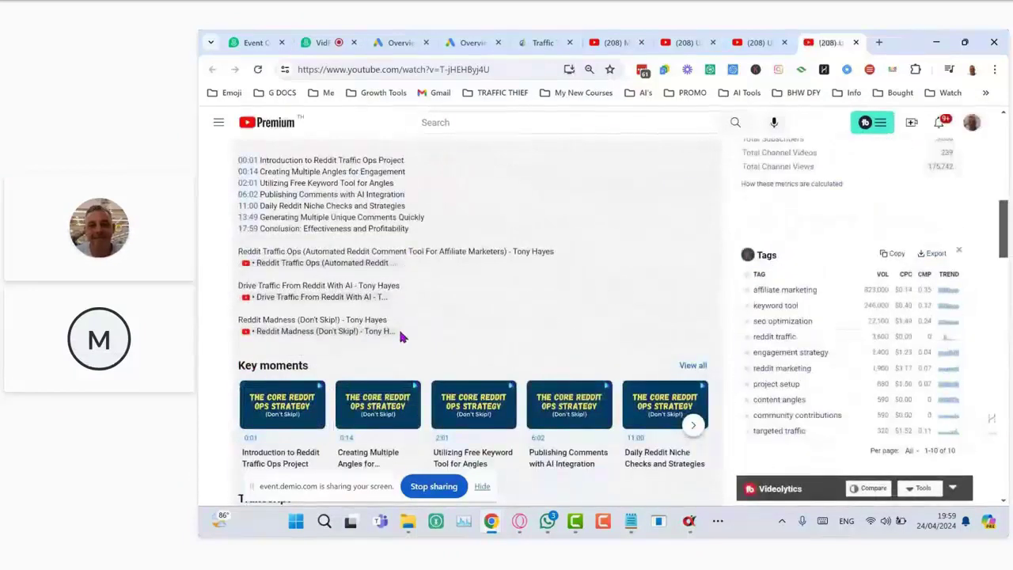
{"action": "scroll", "coordinate": [398, 326], "scroll_direction": "down", "scroll_amount": 1}
{"action": "scroll", "coordinate": [457, 308], "scroll_direction": "up", "scroll_amount": 4}
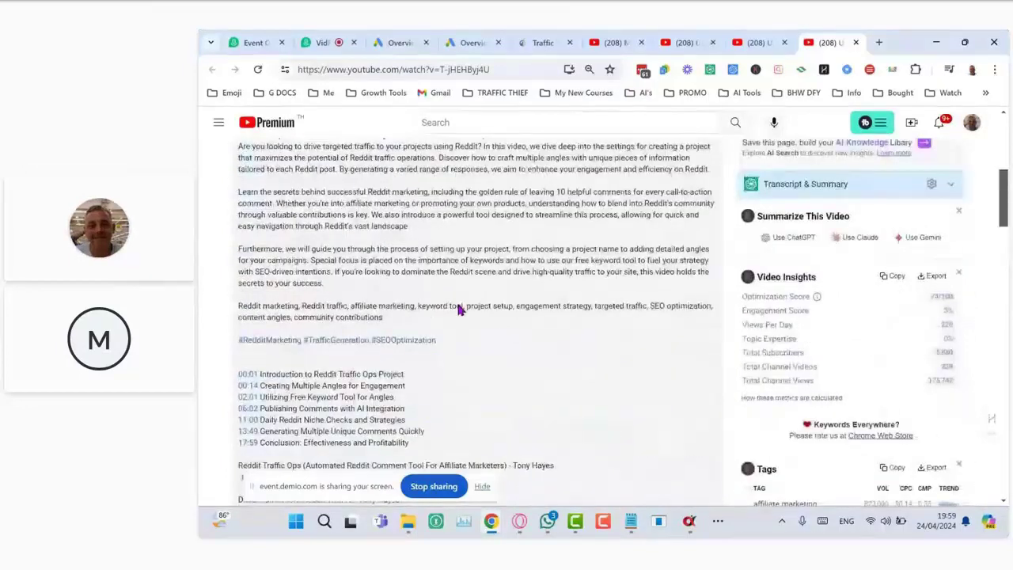
{"action": "scroll", "coordinate": [458, 309], "scroll_direction": "up", "scroll_amount": 4}
{"action": "scroll", "coordinate": [458, 307], "scroll_direction": "down", "scroll_amount": 3}
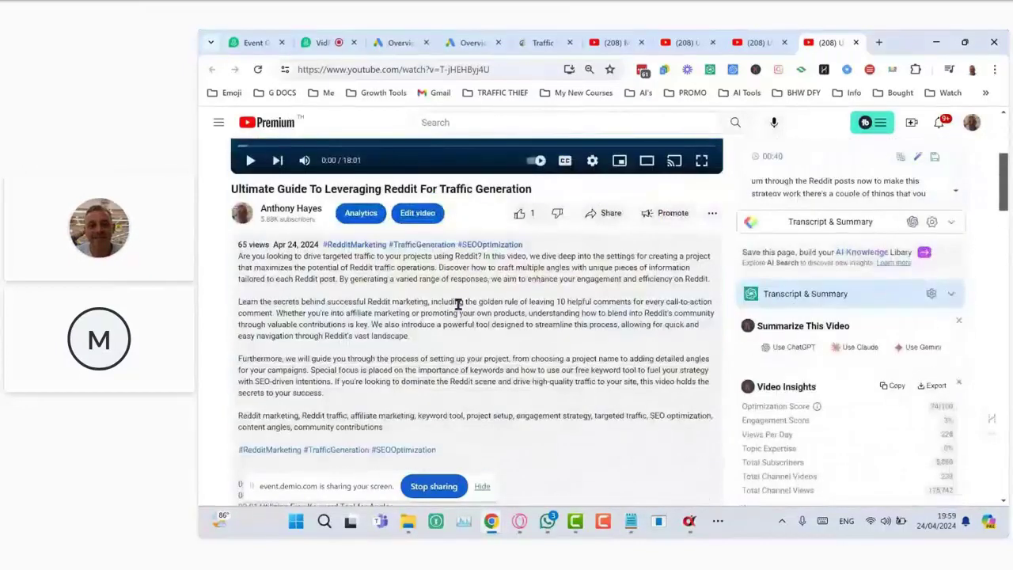
Examine the key moment timestamps and the related video links beneath them in the YouTube video's description.
{"action": "scroll", "coordinate": [457, 305], "scroll_direction": "down", "scroll_amount": 1}
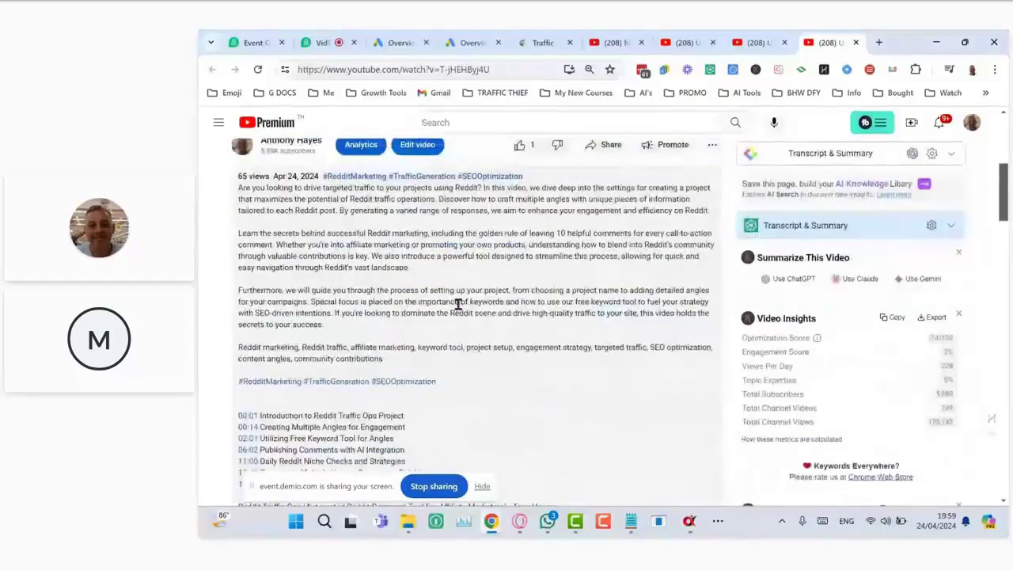
{"action": "scroll", "coordinate": [458, 304], "scroll_direction": "down", "scroll_amount": 2}
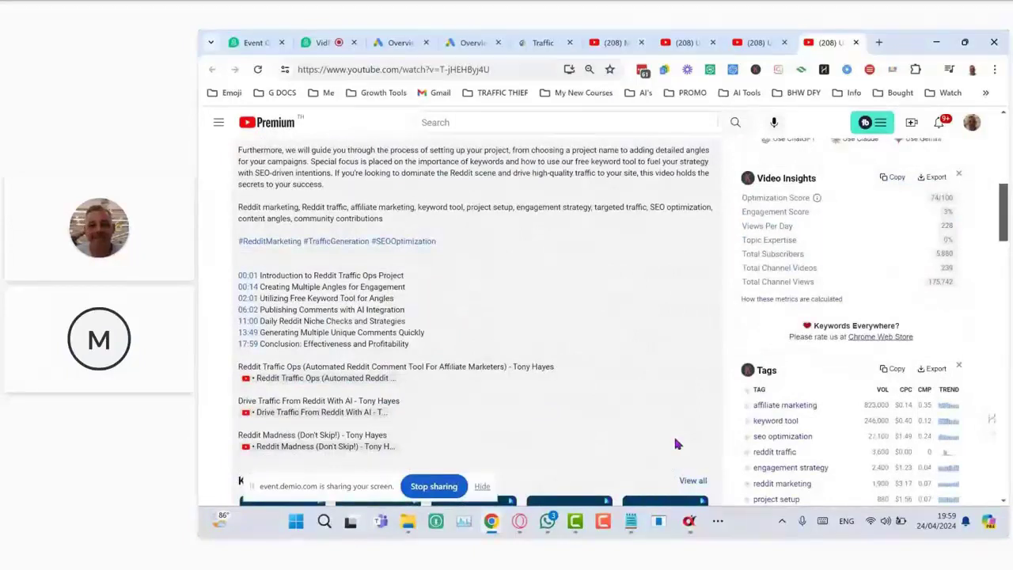
Return to NicheBlasta and review the metadata of the "Reddit Traffic Ops" video, leaving it unedited.
{"action": "left_click", "coordinate": [690, 524]}
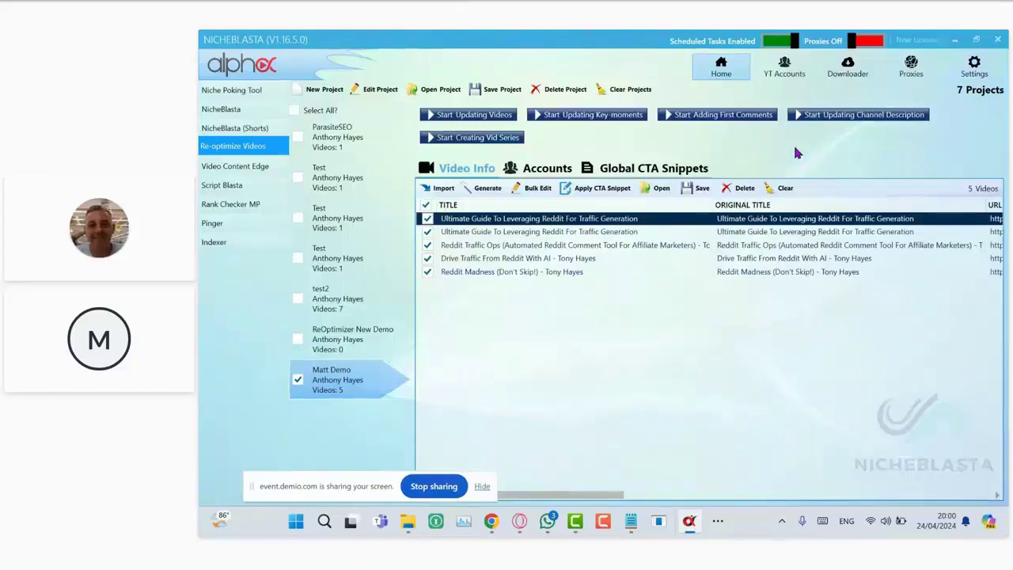
{"action": "left_click", "coordinate": [431, 272]}
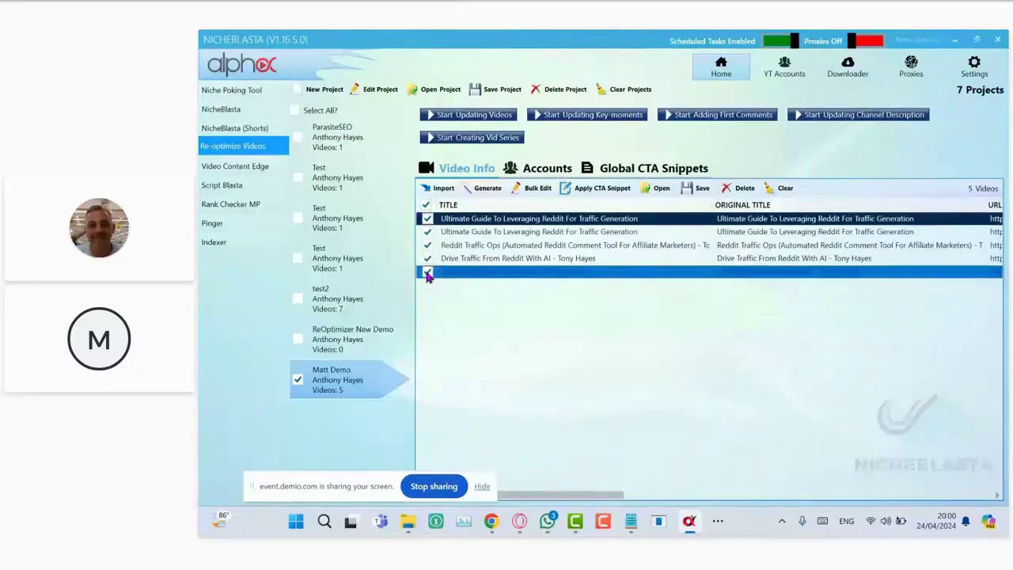
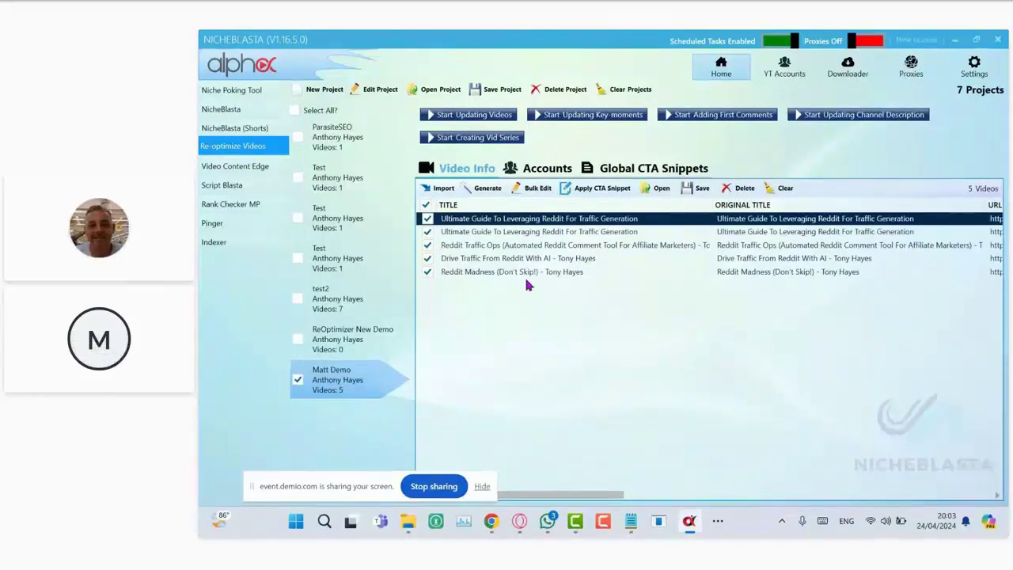
{"action": "left_click", "coordinate": [545, 261]}
{"action": "left_click", "coordinate": [535, 248]}
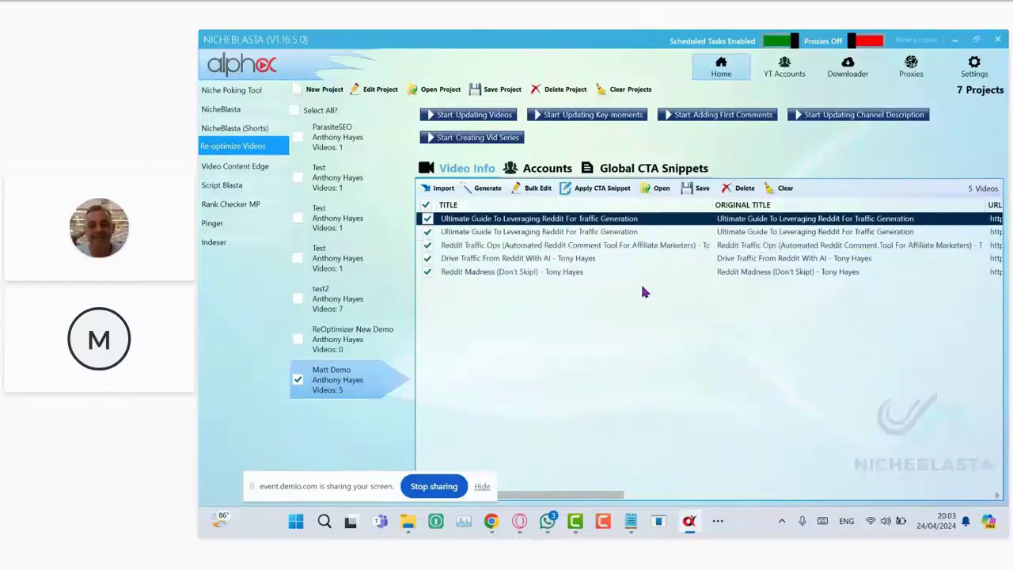
{"action": "double_click", "coordinate": [586, 250]}
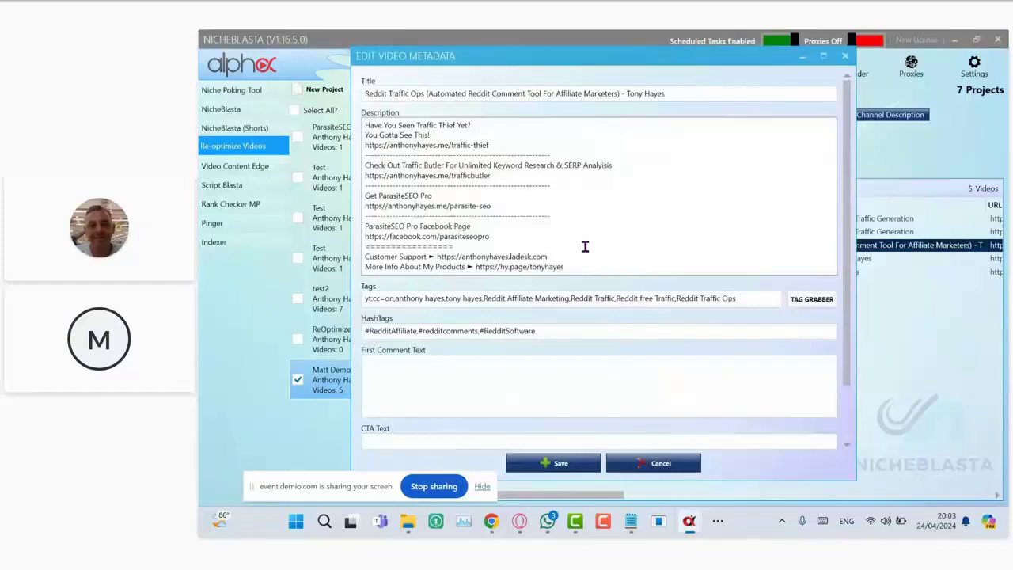
{"action": "scroll", "coordinate": [585, 246], "scroll_direction": "down", "scroll_amount": 8}
{"action": "scroll", "coordinate": [584, 251], "scroll_direction": "up", "scroll_amount": 8}
{"action": "left_click", "coordinate": [845, 58]}
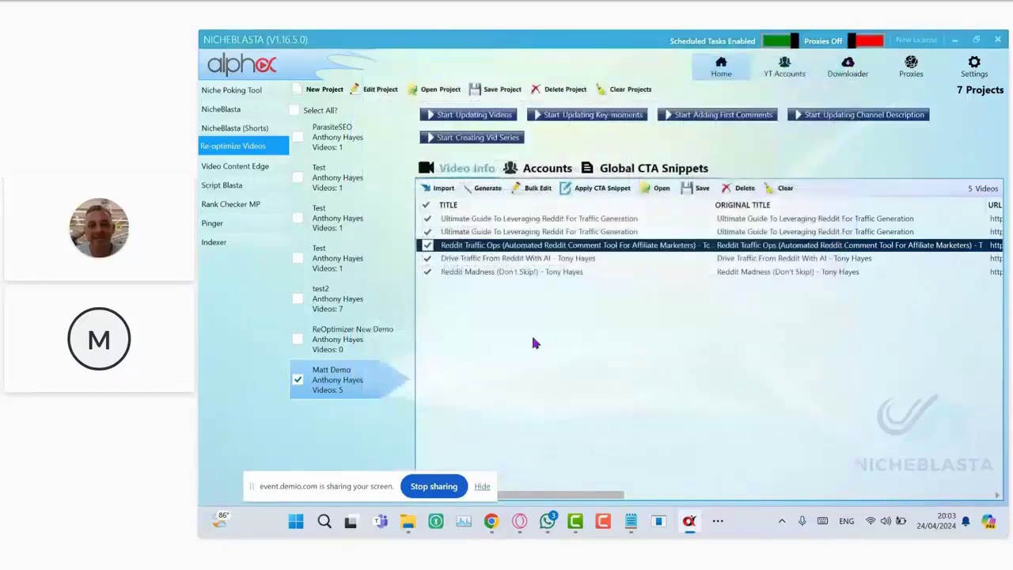
Review the metadata of the first "Ultimate Guide To Leveraging Reddit For Traffic Generation" video, including its first comment and CTA fields.
{"action": "left_click", "coordinate": [578, 222]}
{"action": "double_click", "coordinate": [578, 223]}
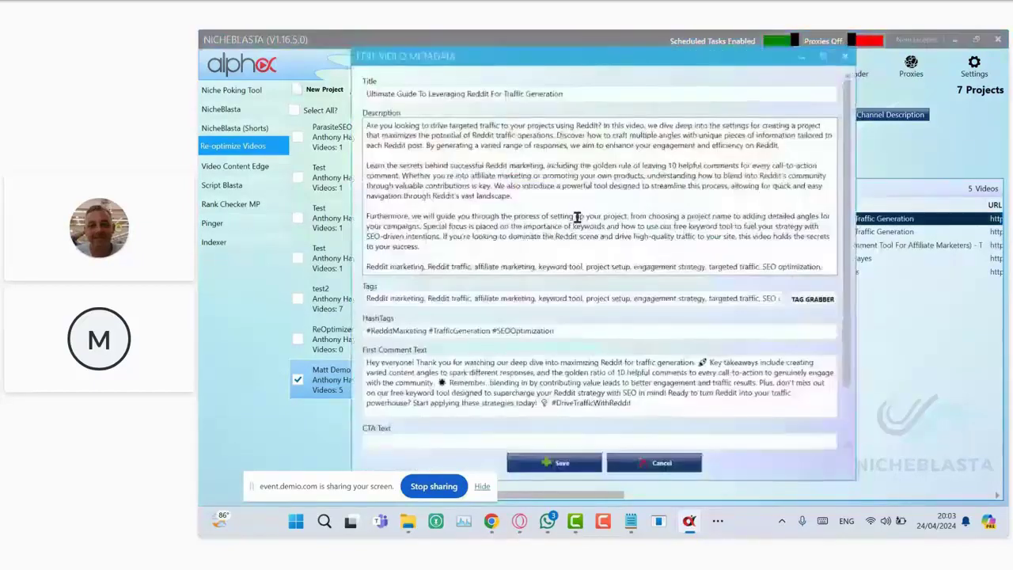
{"action": "scroll", "coordinate": [578, 224], "scroll_direction": "down", "scroll_amount": 5}
{"action": "scroll", "coordinate": [578, 223], "scroll_direction": "up", "scroll_amount": 5}
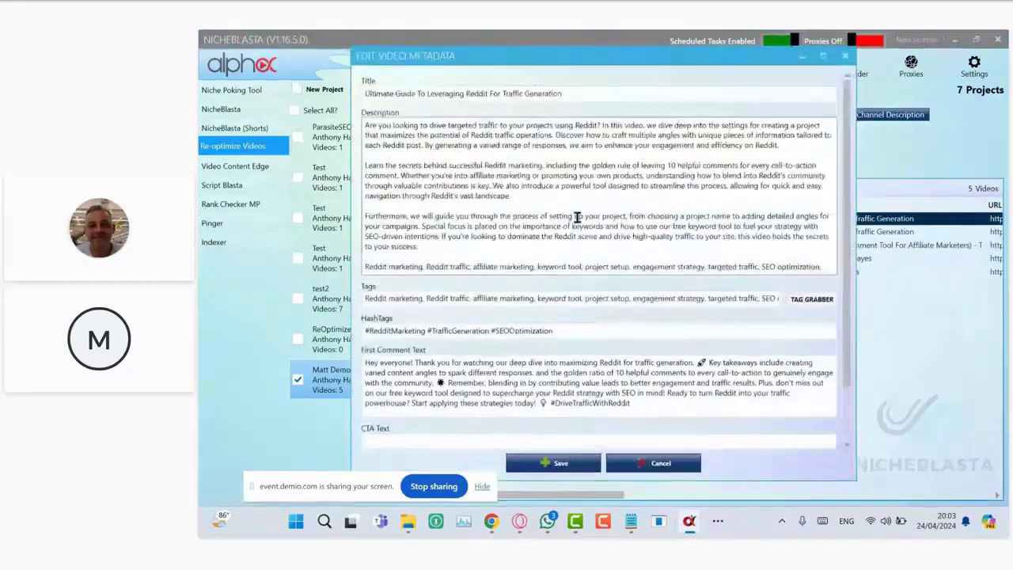
{"action": "scroll", "coordinate": [578, 223], "scroll_direction": "down", "scroll_amount": 5}
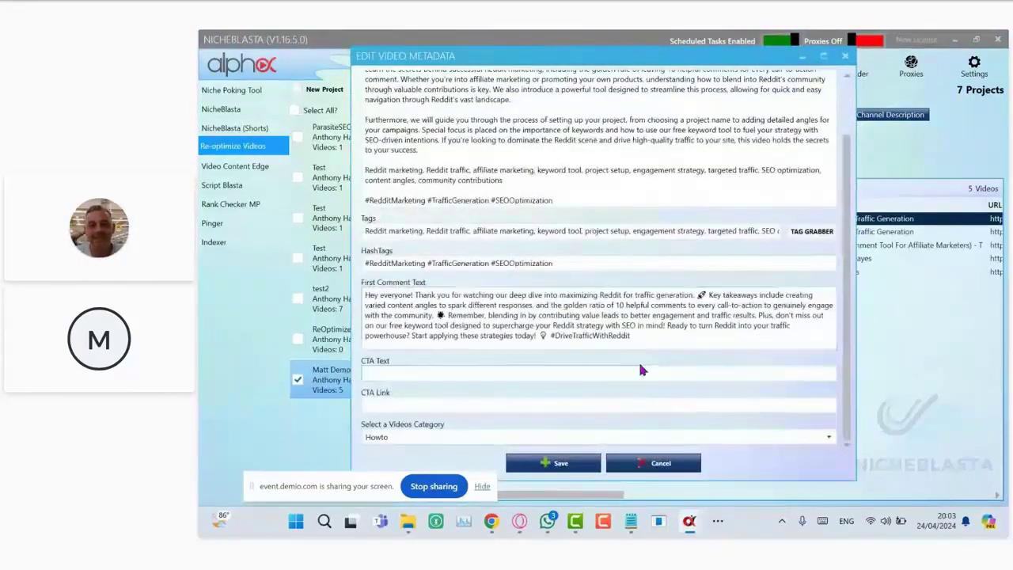
{"action": "left_click", "coordinate": [844, 56]}
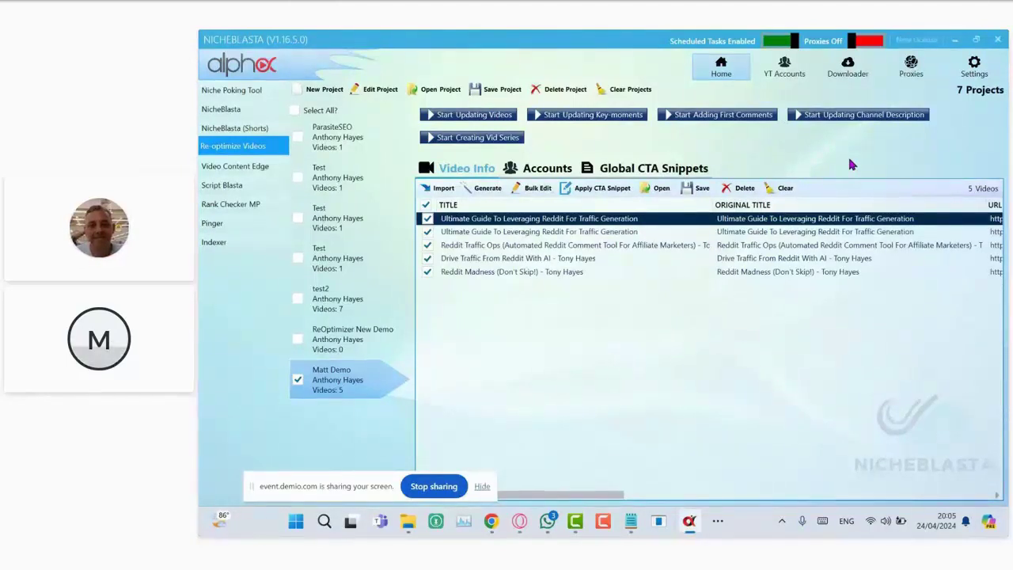
Examine the channel upload limits in the settings, including the daily and hourly limits, and return to the re-optimize project.
{"action": "left_click", "coordinate": [978, 68]}
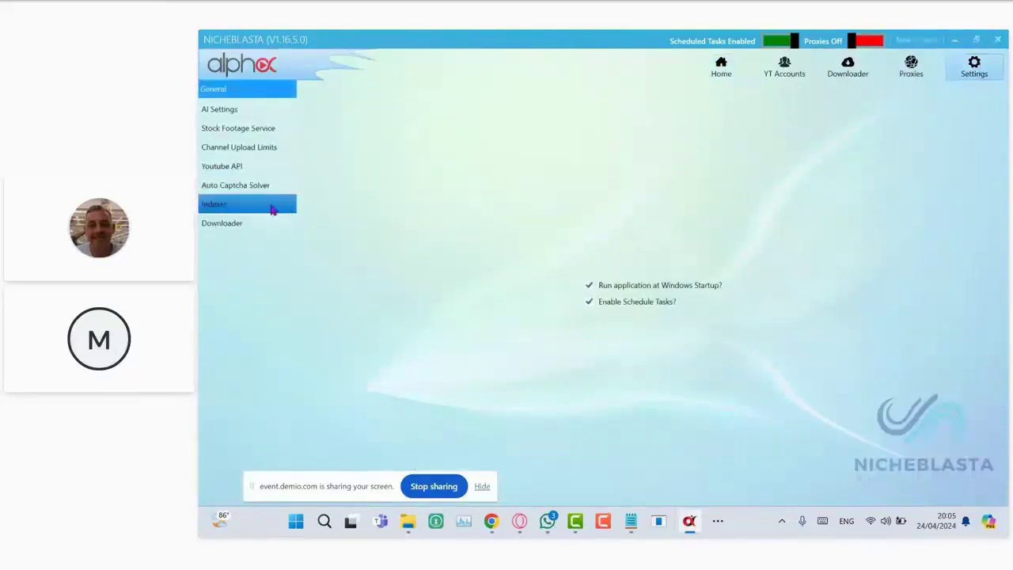
{"action": "left_click", "coordinate": [264, 164]}
{"action": "left_click", "coordinate": [269, 149]}
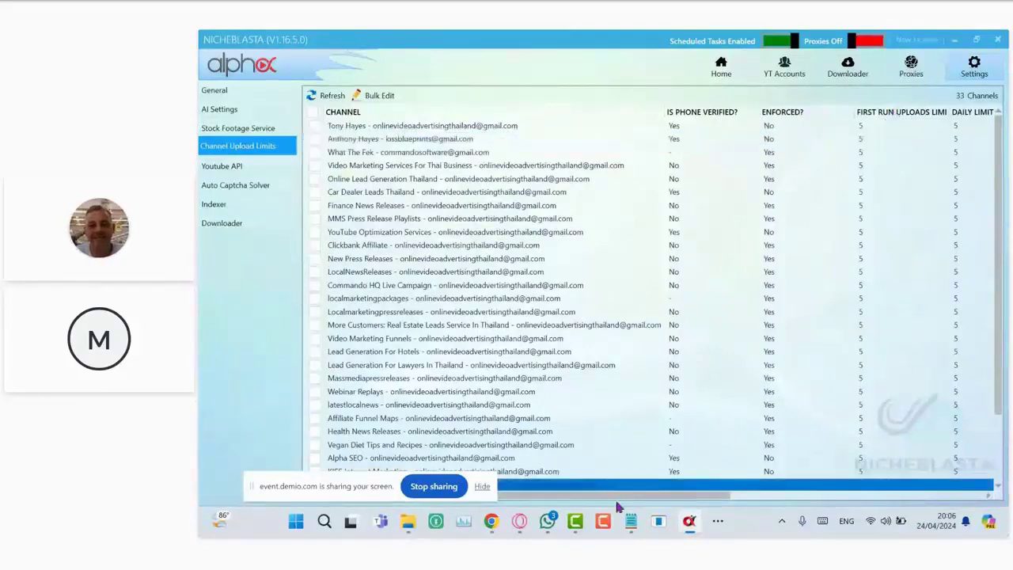
{"action": "left_click_drag", "start_coordinate": [620, 500], "coordinate": [797, 515]}
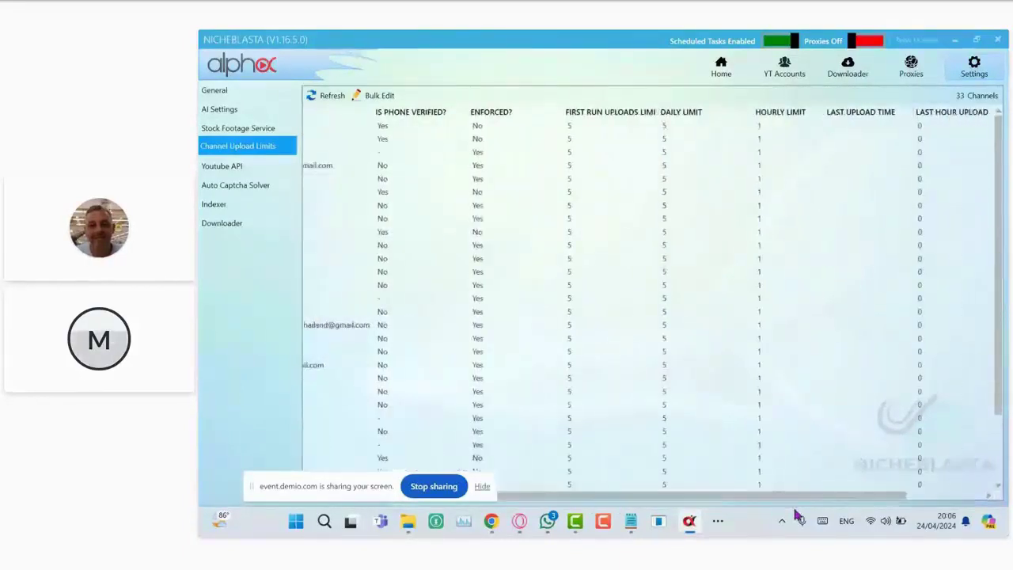
{"action": "left_click", "coordinate": [721, 68]}
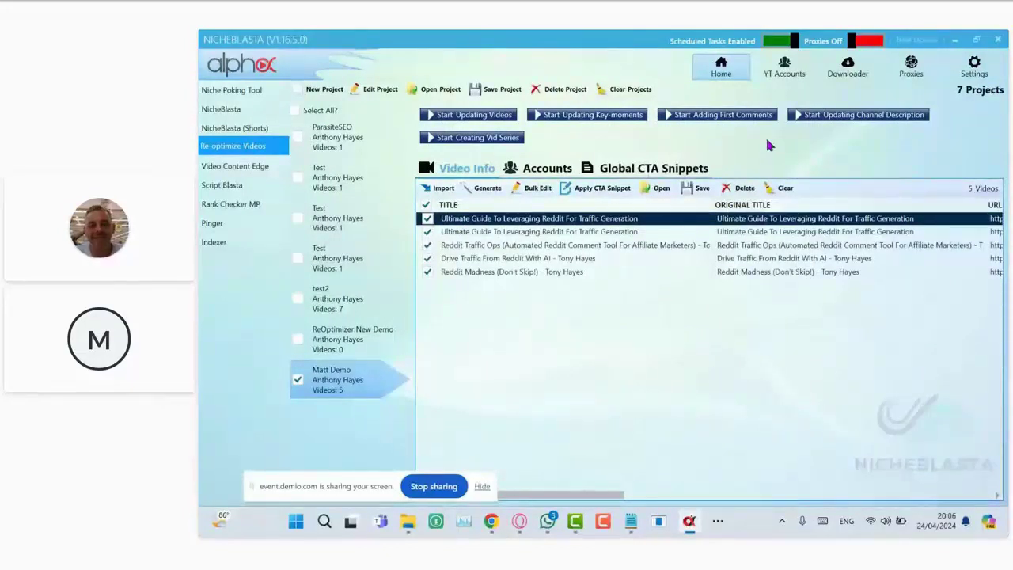
{"action": "left_click", "coordinate": [972, 70]}
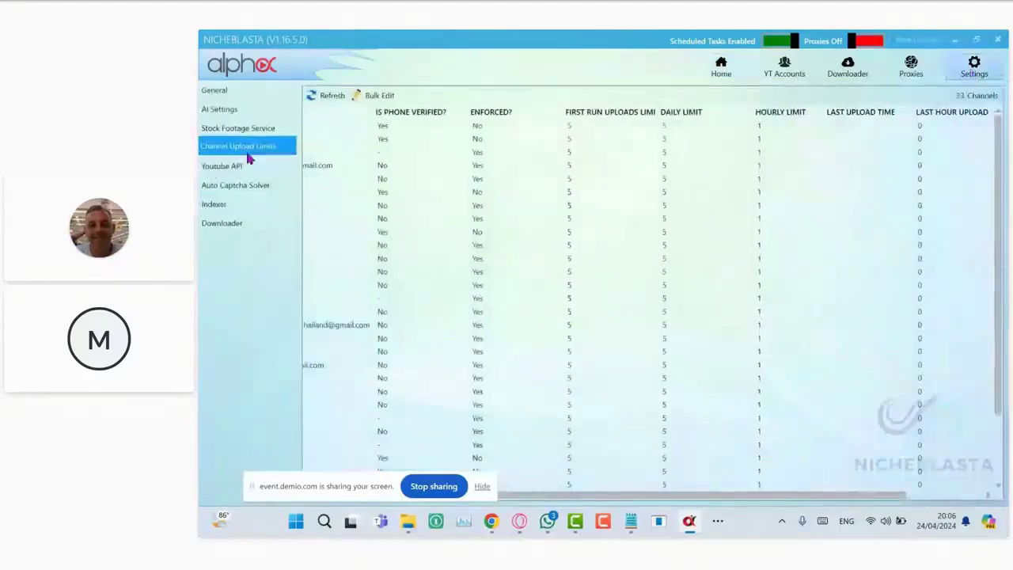
{"action": "left_click", "coordinate": [721, 68]}
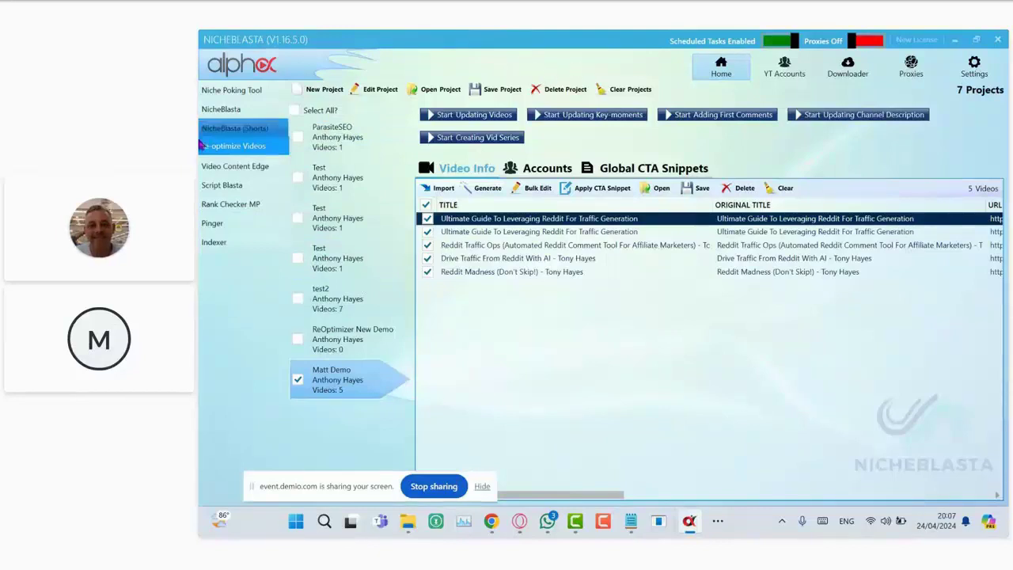
Look at the "Walking To Lose We" and "Test" projects in Video Content Edge.
{"action": "left_click", "coordinate": [235, 167]}
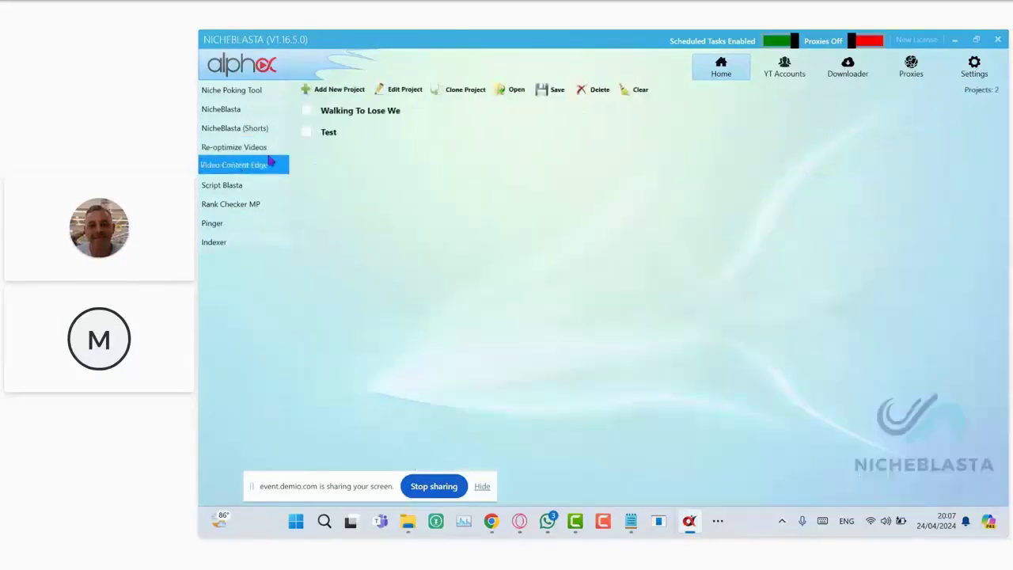
{"action": "left_click", "coordinate": [336, 140]}
{"action": "left_click", "coordinate": [362, 112]}
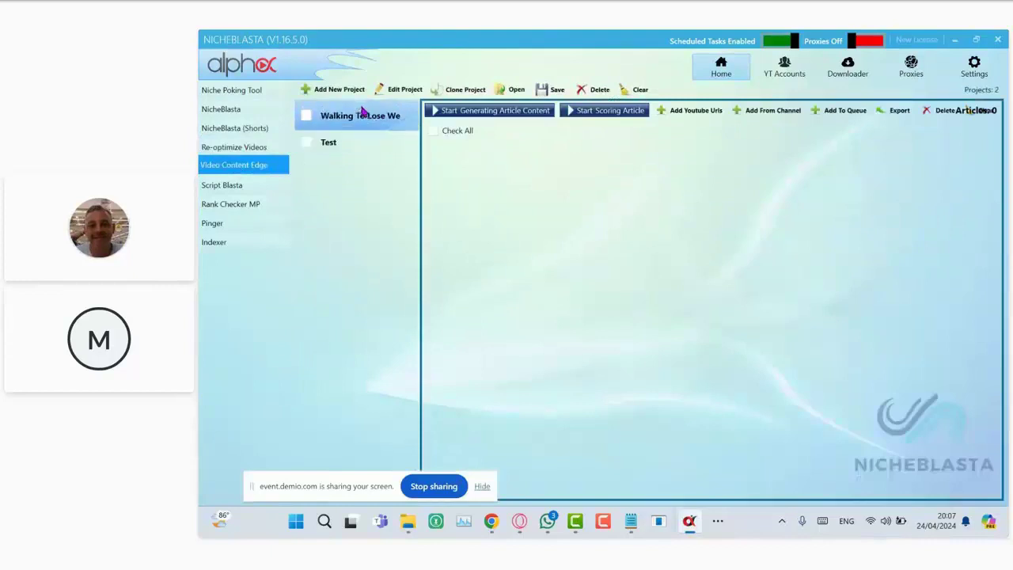
{"action": "left_click", "coordinate": [348, 144]}
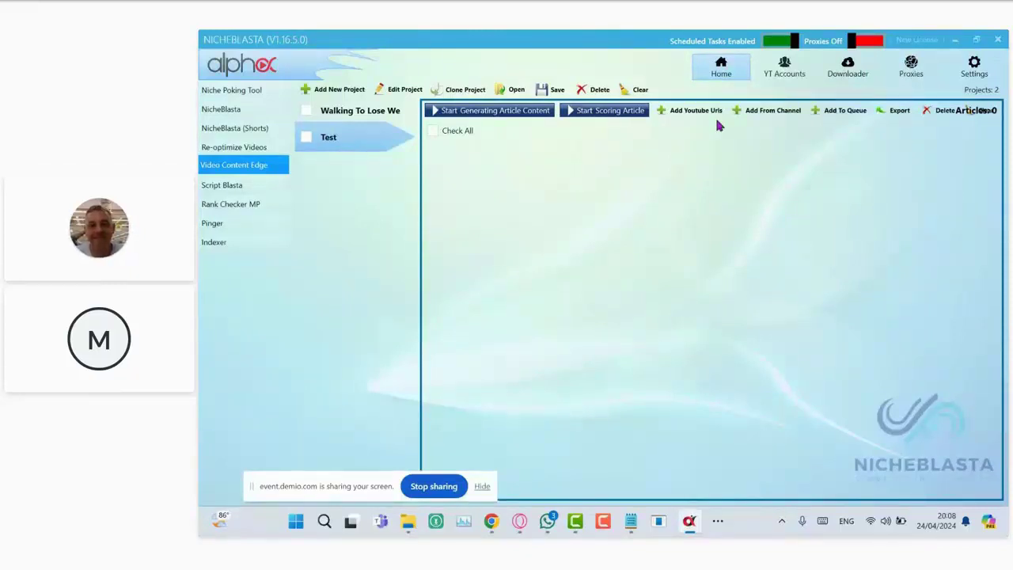
Switch to Traffic Thief in the web browser and view the "Test" project in its Video Content Edge section.
{"action": "left_click", "coordinate": [954, 40]}
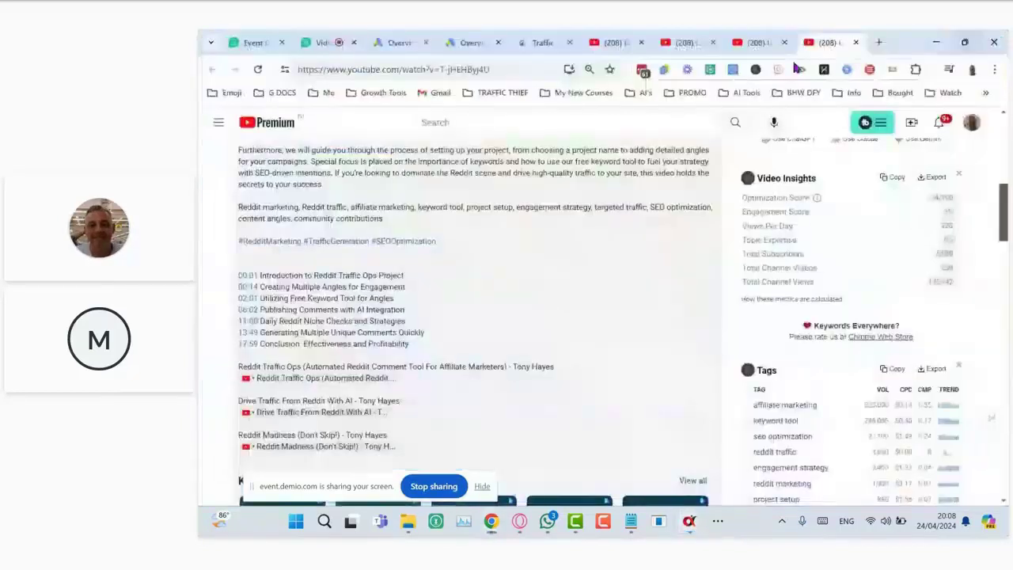
{"action": "left_click", "coordinate": [542, 42]}
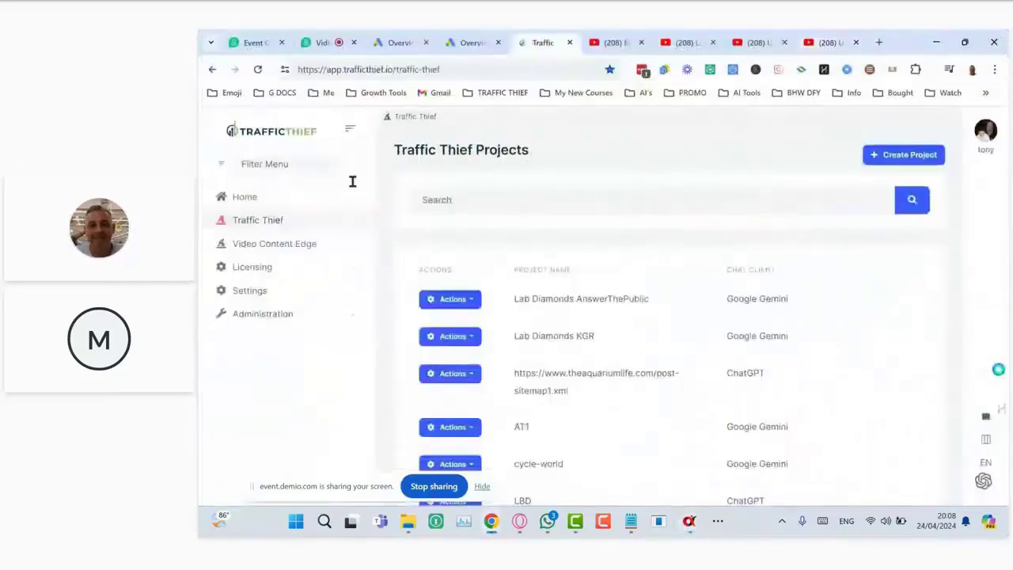
{"action": "left_click", "coordinate": [285, 251]}
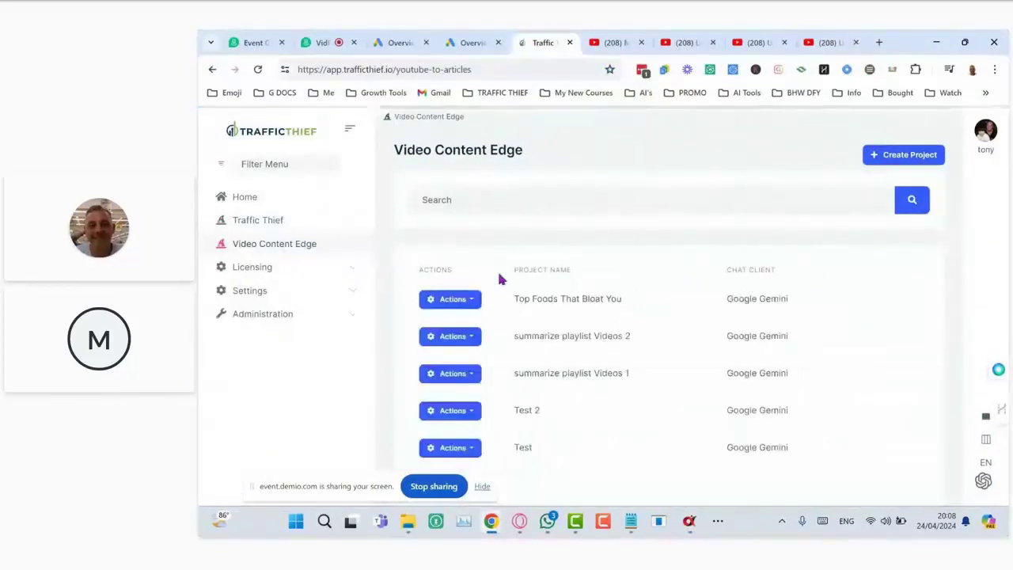
{"action": "left_click", "coordinate": [475, 411]}
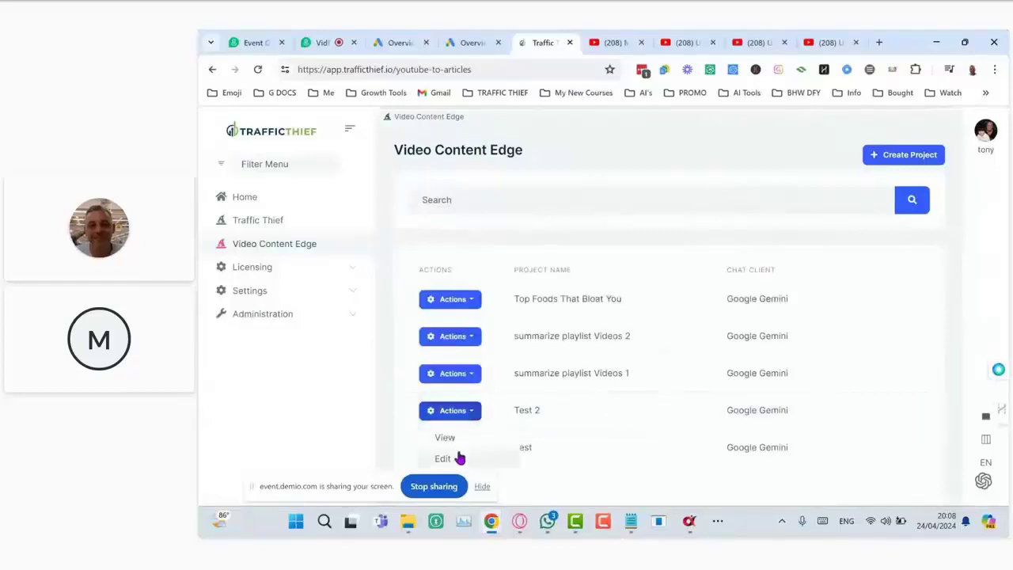
{"action": "left_click", "coordinate": [570, 483]}
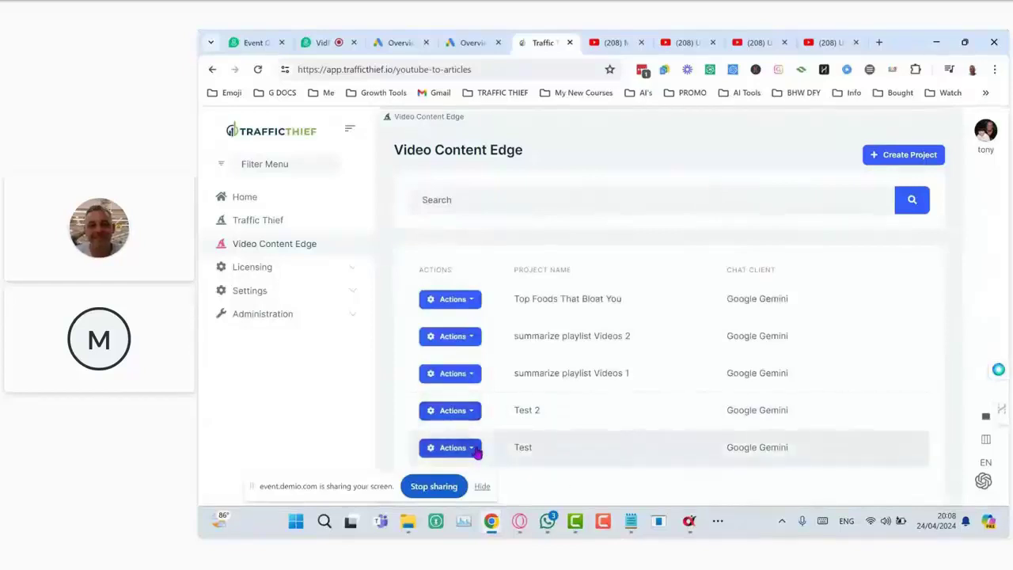
{"action": "left_click", "coordinate": [475, 448]}
{"action": "left_click", "coordinate": [474, 385]}
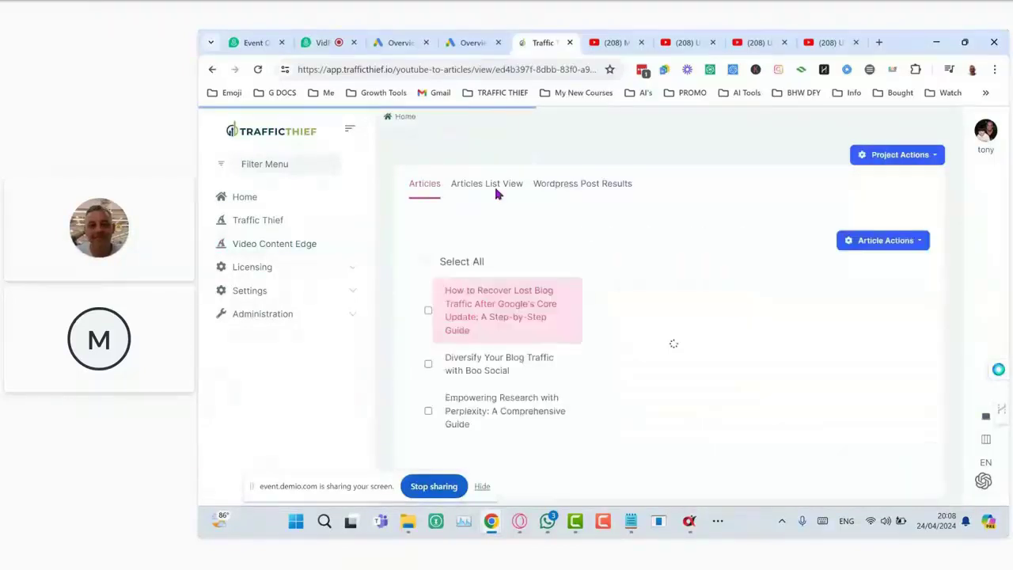
Examine the SEO score breakdown of the article on recovering lost blog traffic after Google's Core Update.
{"action": "scroll", "coordinate": [723, 267], "scroll_direction": "down", "scroll_amount": 1}
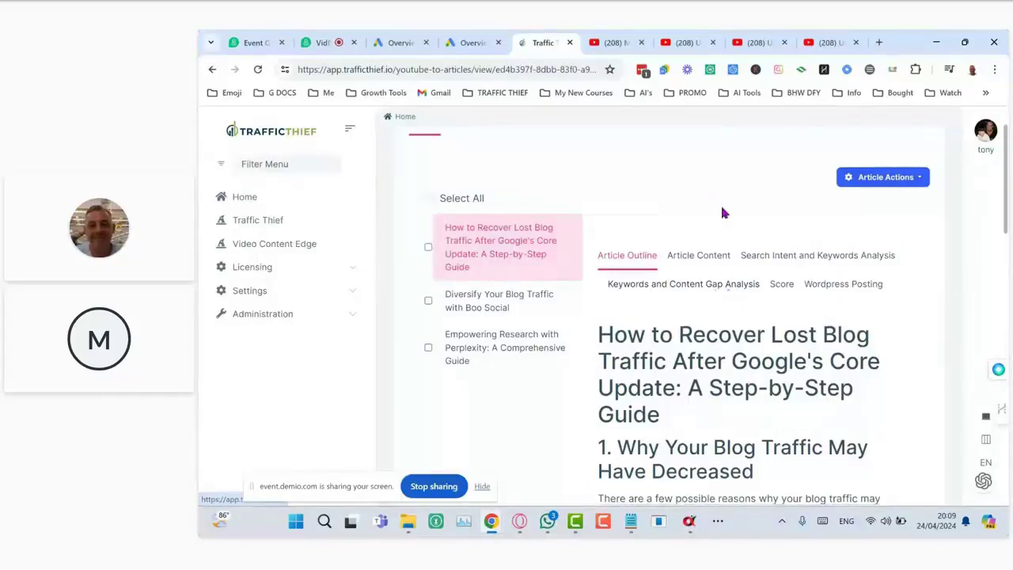
{"action": "left_click", "coordinate": [779, 285]}
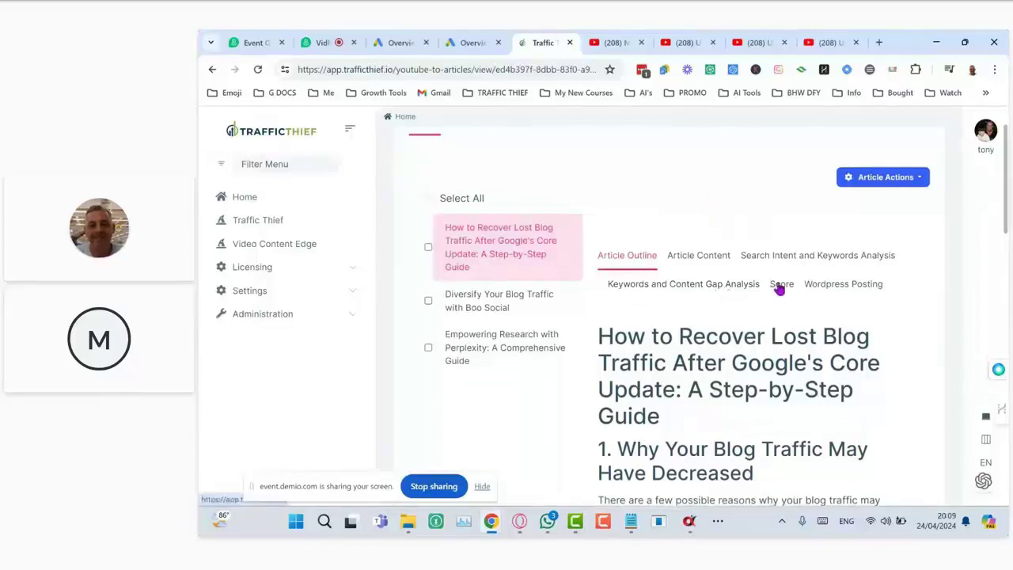
{"action": "scroll", "coordinate": [828, 353], "scroll_direction": "down", "scroll_amount": 12}
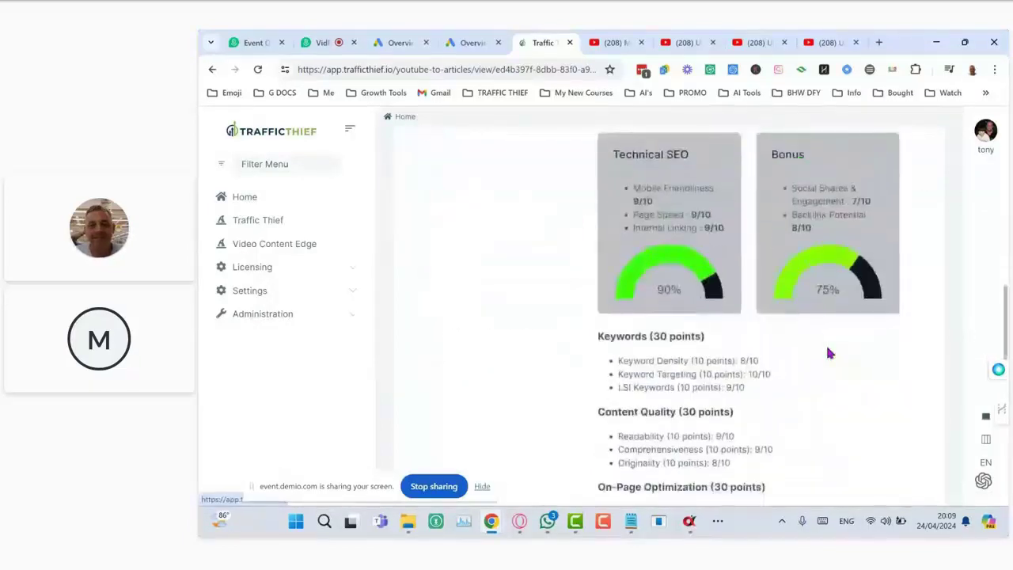
{"action": "scroll", "coordinate": [829, 353], "scroll_direction": "down", "scroll_amount": 1}
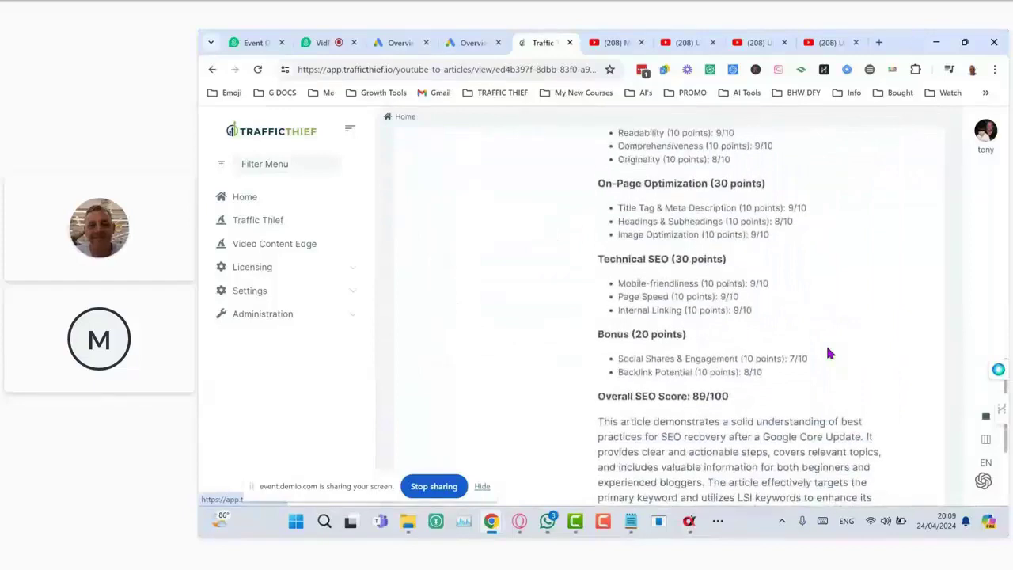
{"action": "scroll", "coordinate": [828, 353], "scroll_direction": "up", "scroll_amount": 1}
{"action": "scroll", "coordinate": [736, 237], "scroll_direction": "down", "scroll_amount": 3}
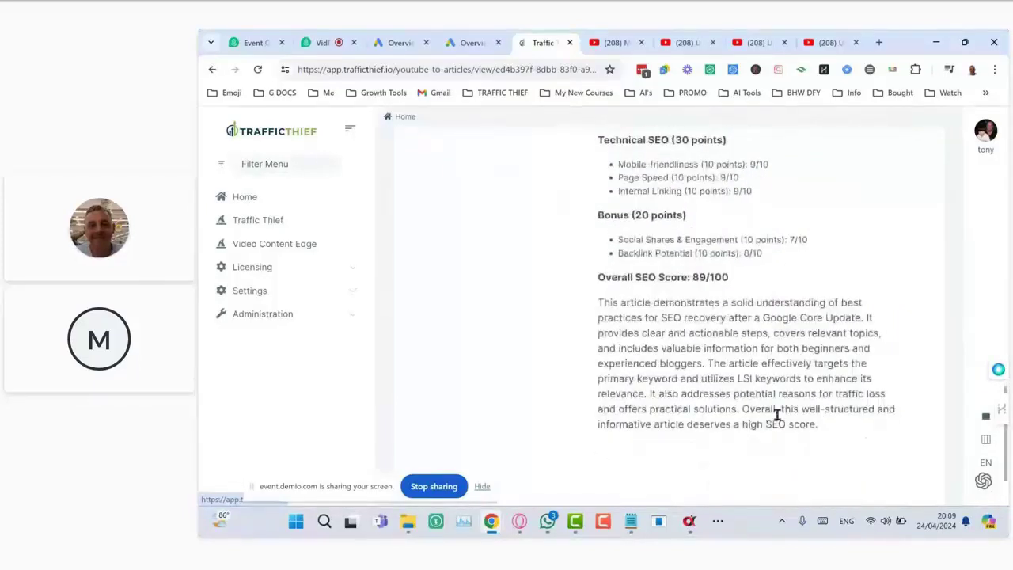
{"action": "scroll", "coordinate": [830, 245], "scroll_direction": "up", "scroll_amount": 15}
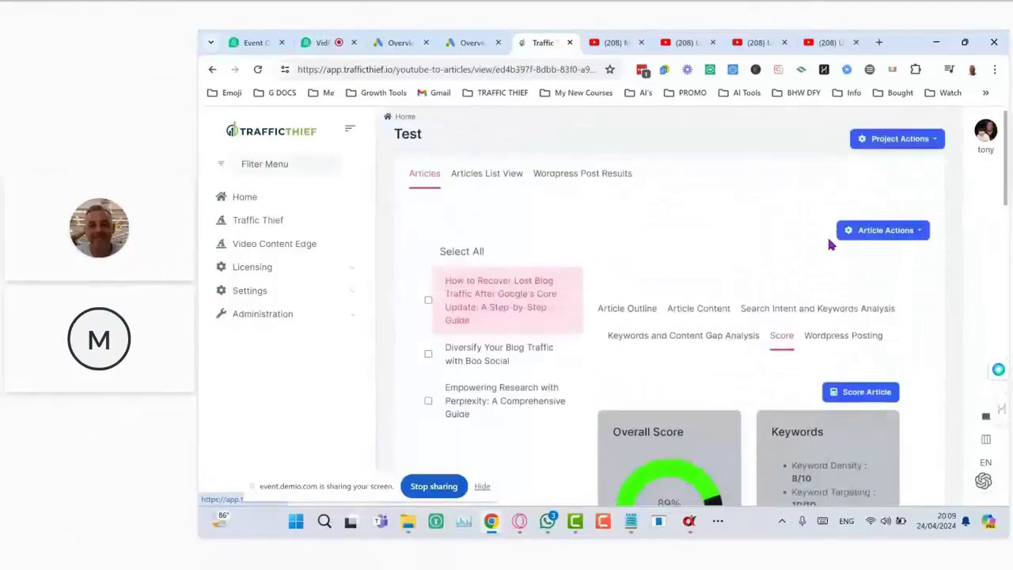
{"action": "left_click", "coordinate": [688, 521]}
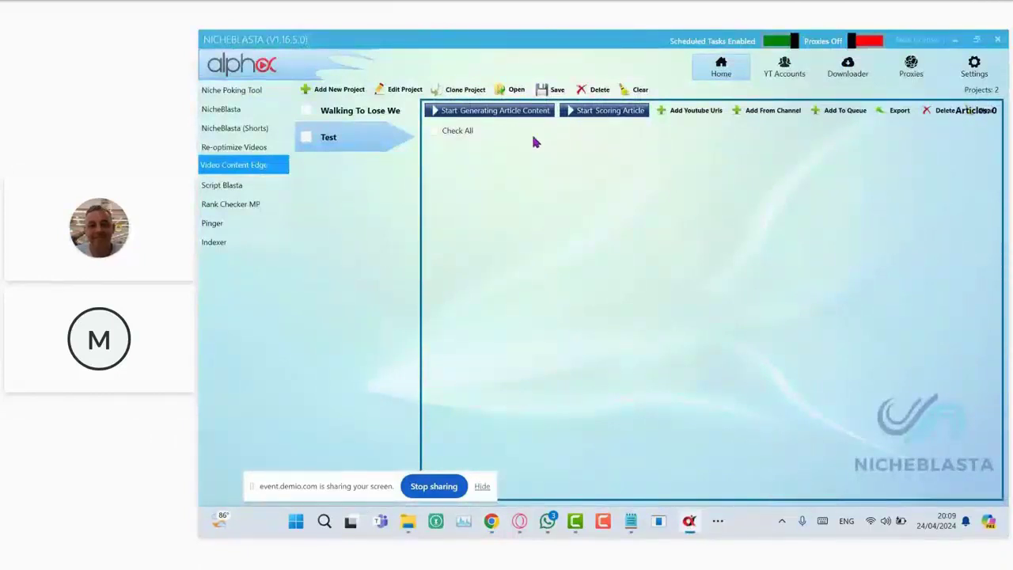
{"action": "left_click", "coordinate": [954, 38]}
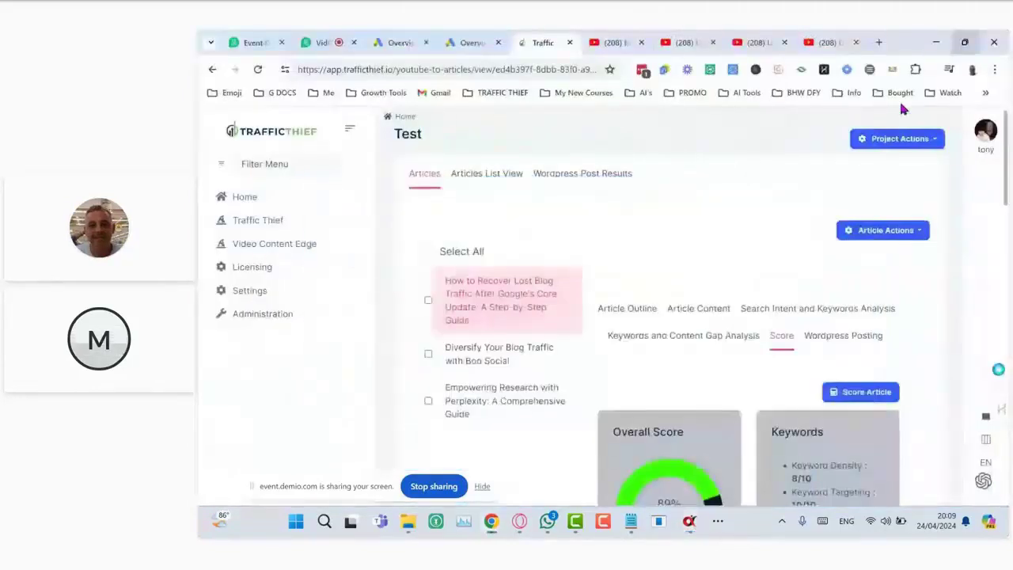
{"action": "scroll", "coordinate": [793, 205], "scroll_direction": "down", "scroll_amount": 1}
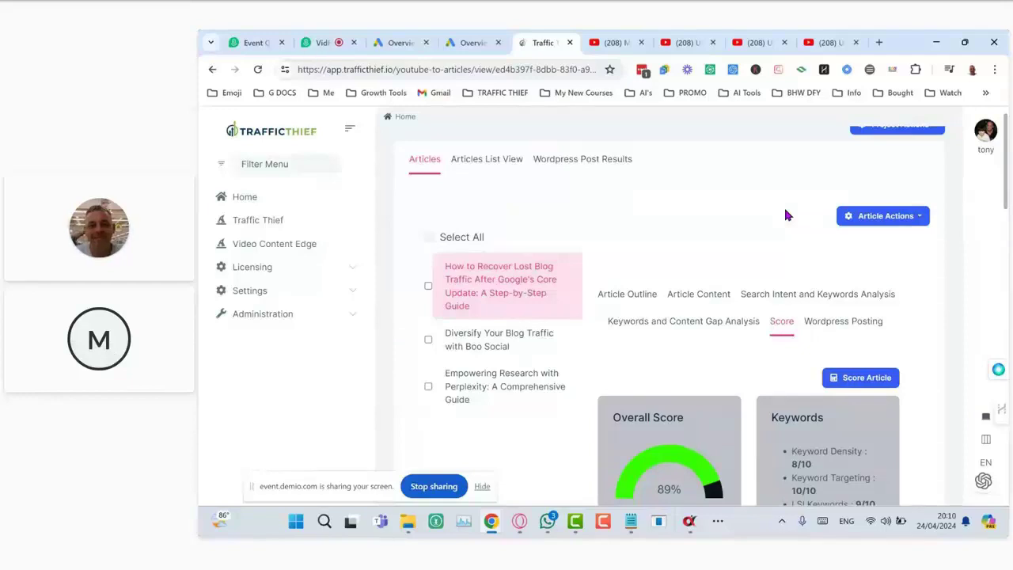
{"action": "scroll", "coordinate": [785, 215], "scroll_direction": "up", "scroll_amount": 1}
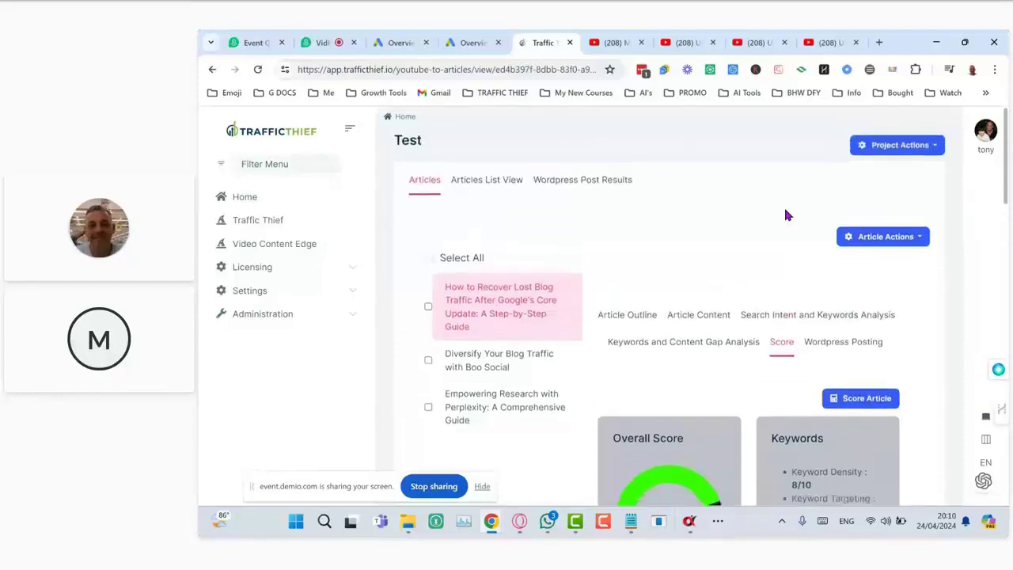
{"action": "scroll", "coordinate": [756, 214], "scroll_direction": "down", "scroll_amount": 1}
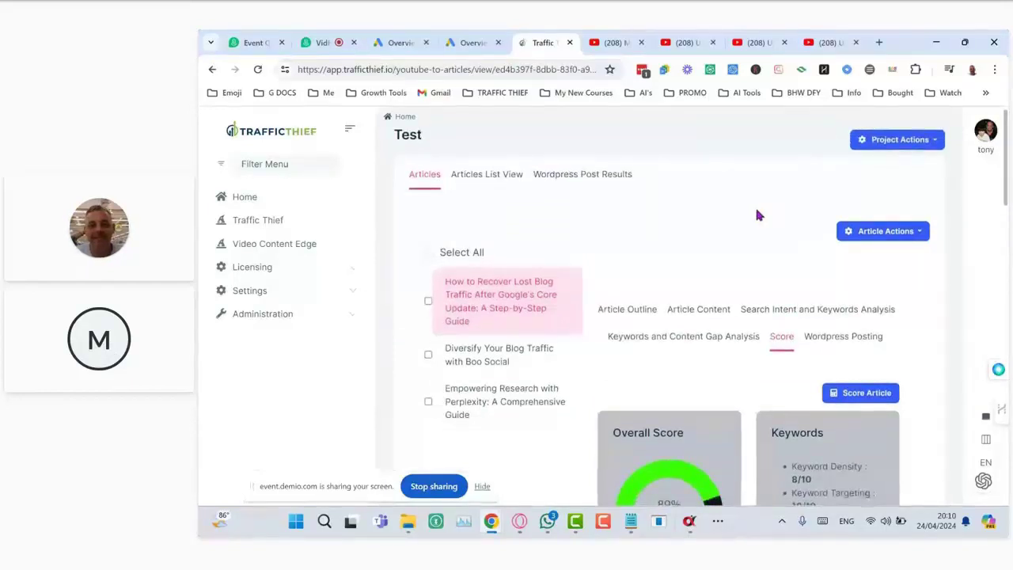
{"action": "scroll", "coordinate": [756, 214], "scroll_direction": "down", "scroll_amount": 1}
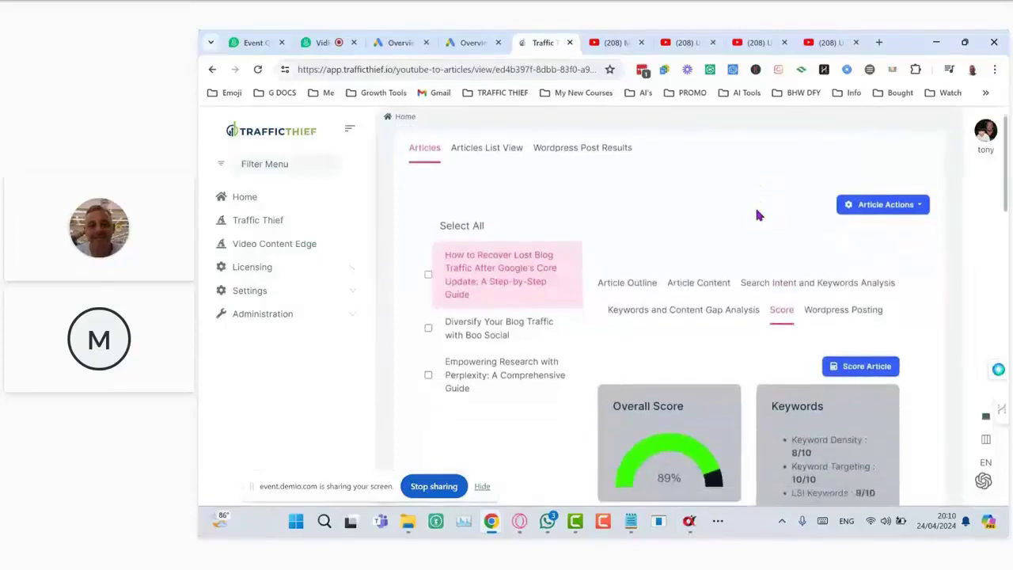
{"action": "scroll", "coordinate": [756, 215], "scroll_direction": "up", "scroll_amount": 1}
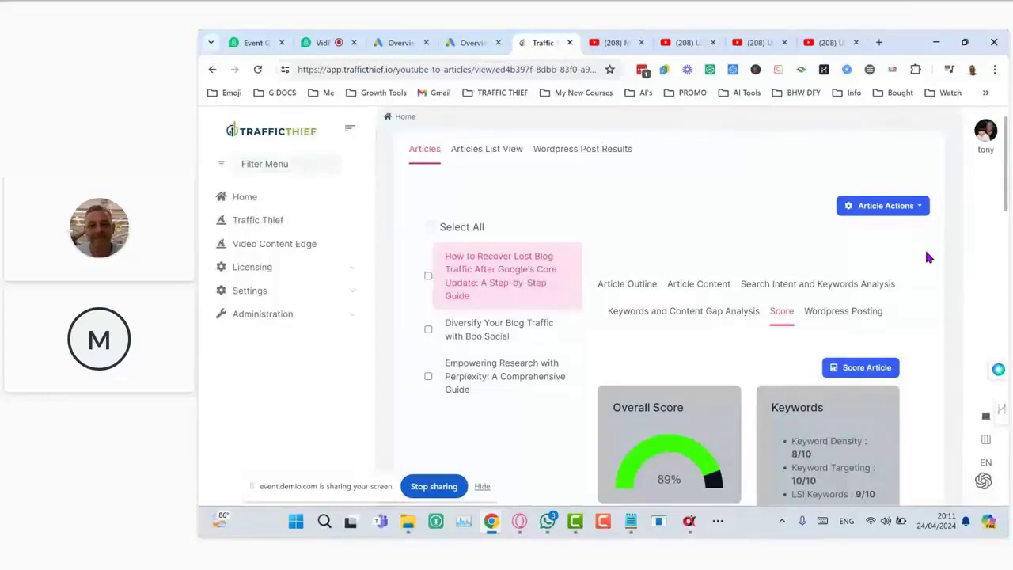
Switch to NicheBlasta and view the "Walking To Lose We" project in Video Content Edge.
{"action": "left_click", "coordinate": [940, 42]}
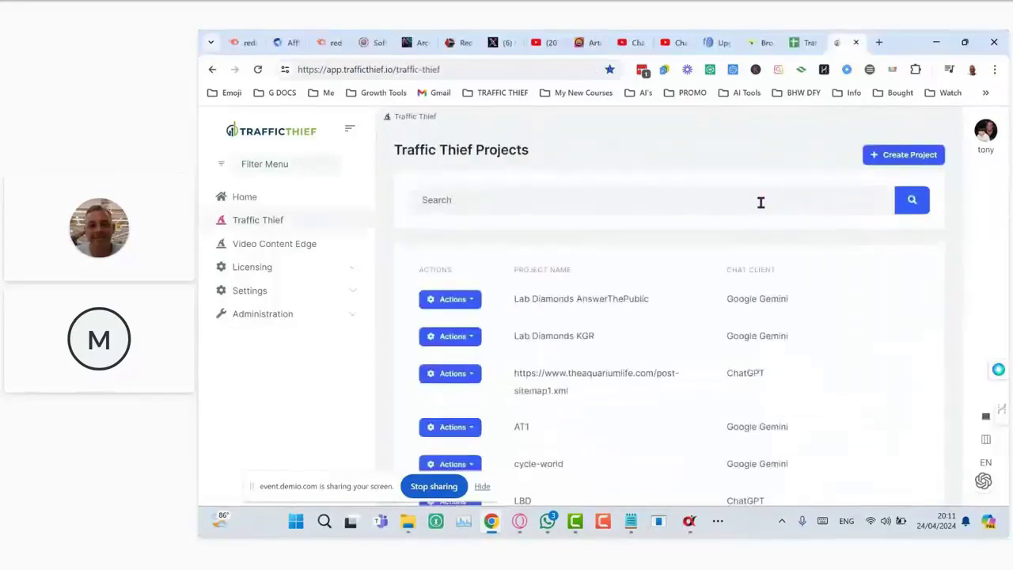
{"action": "left_click", "coordinate": [691, 526]}
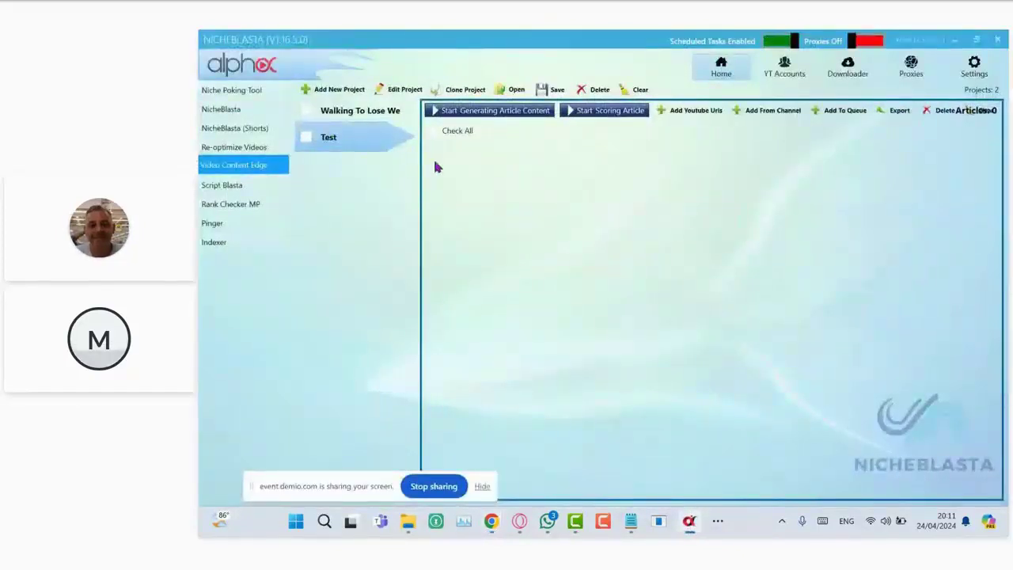
{"action": "left_click", "coordinate": [375, 119]}
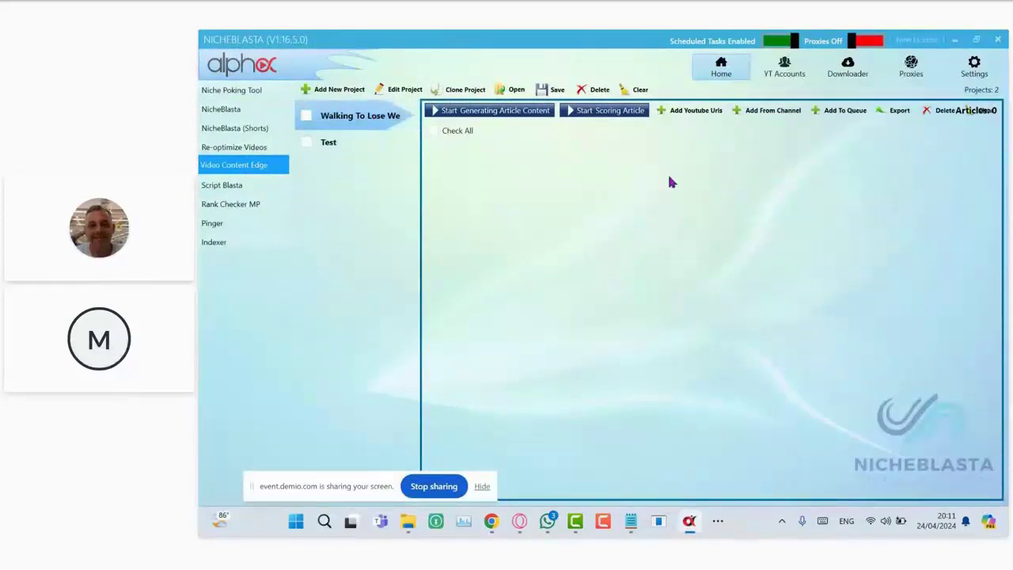
Switch to the browser and look over the Traffic Thief project list.
{"action": "left_click", "coordinate": [955, 40]}
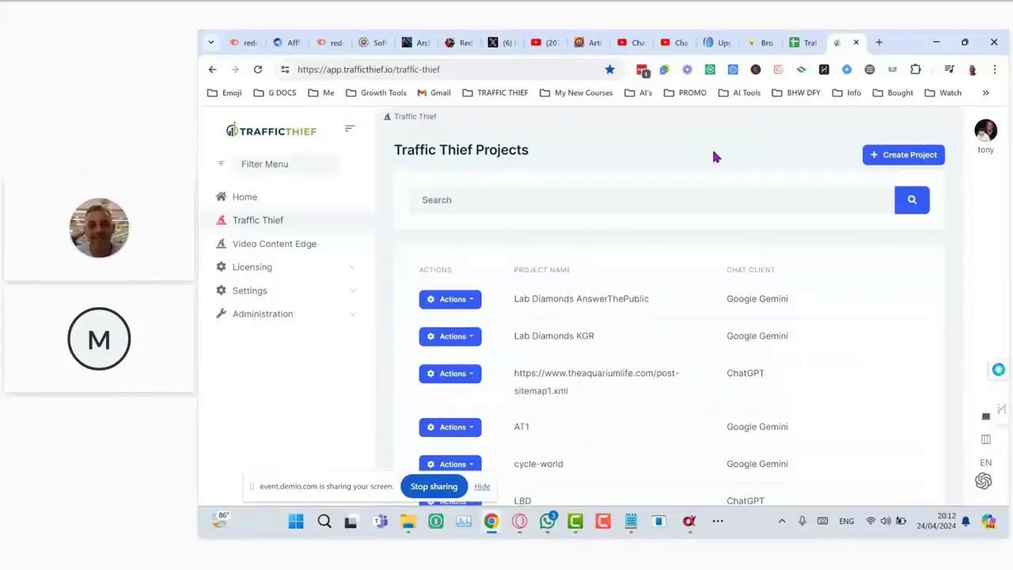
{"action": "scroll", "coordinate": [714, 162], "scroll_direction": "down", "scroll_amount": 1}
{"action": "scroll", "coordinate": [713, 162], "scroll_direction": "up", "scroll_amount": 1}
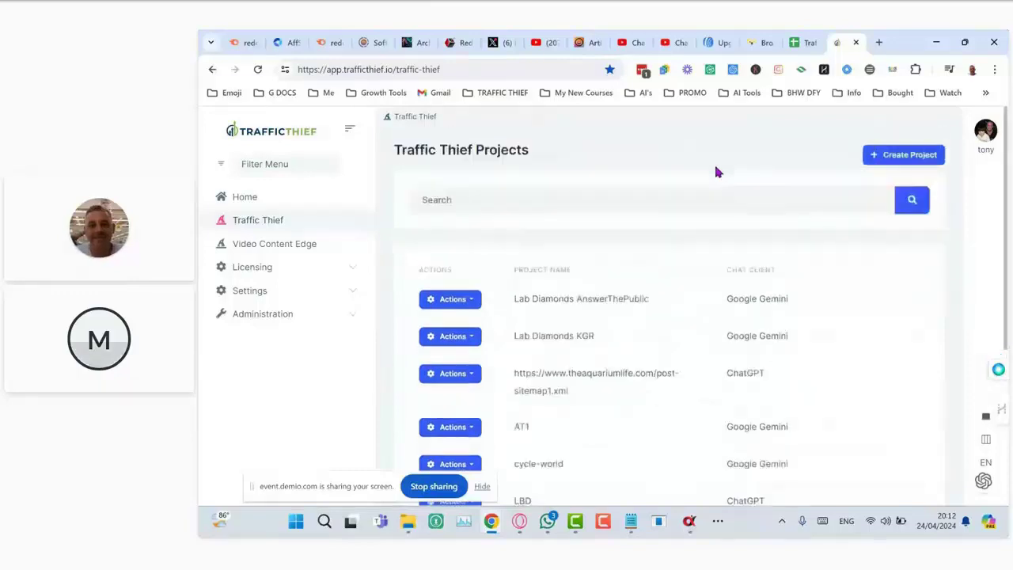
Return to NicheBlasta and view the video info of a Parasite SEO PAS project and the "Parasite SEO AIDA" project in Script Blasta.
{"action": "left_click", "coordinate": [689, 520]}
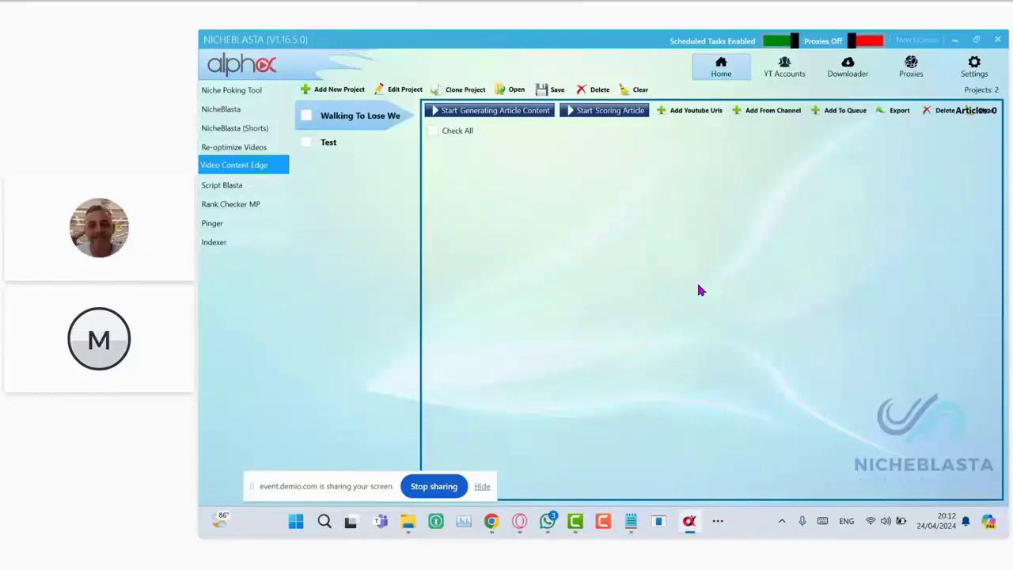
{"action": "left_click", "coordinate": [237, 184]}
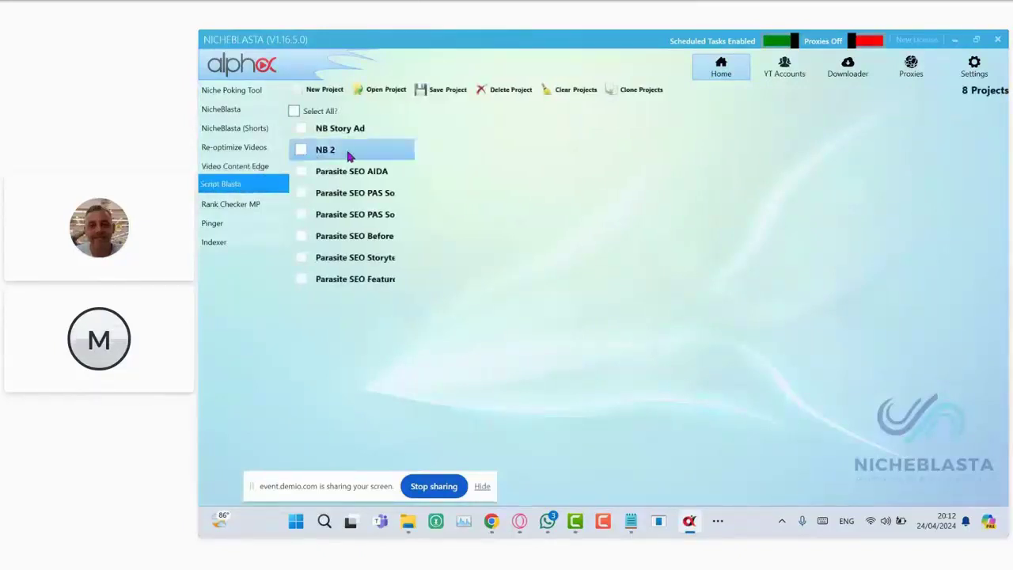
{"action": "left_click", "coordinate": [383, 198]}
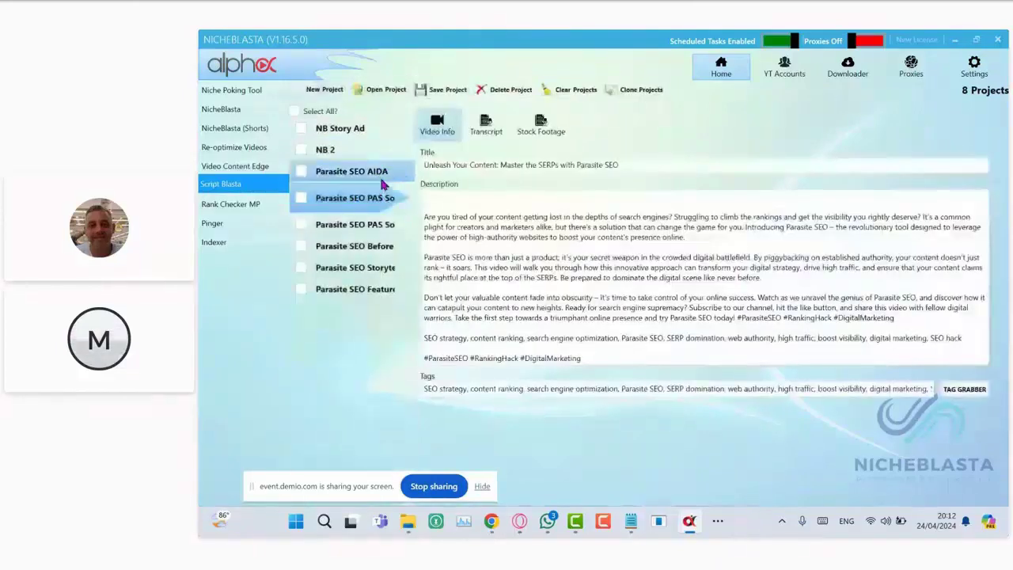
{"action": "left_click", "coordinate": [364, 172]}
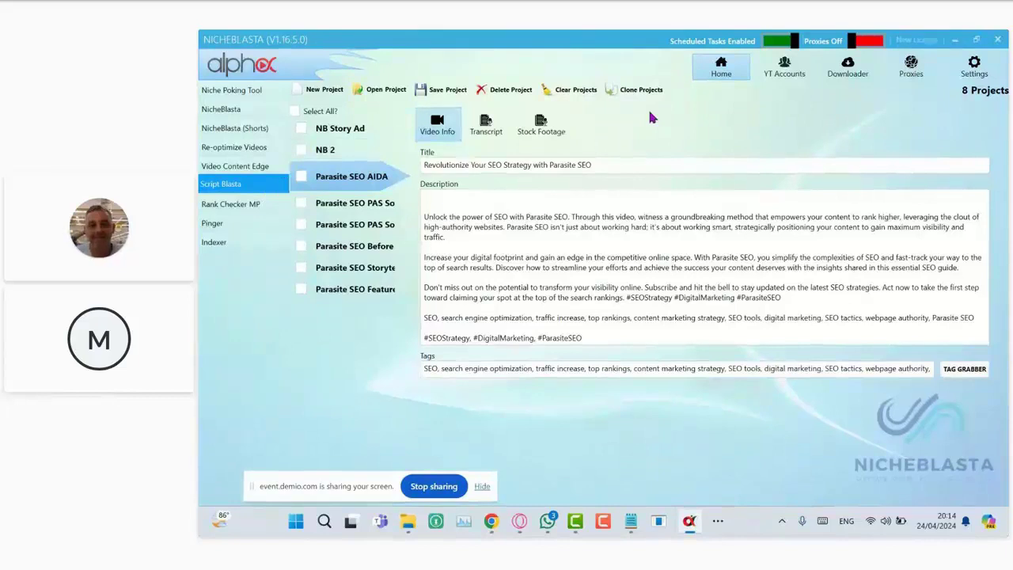
{"action": "left_click", "coordinate": [324, 90]}
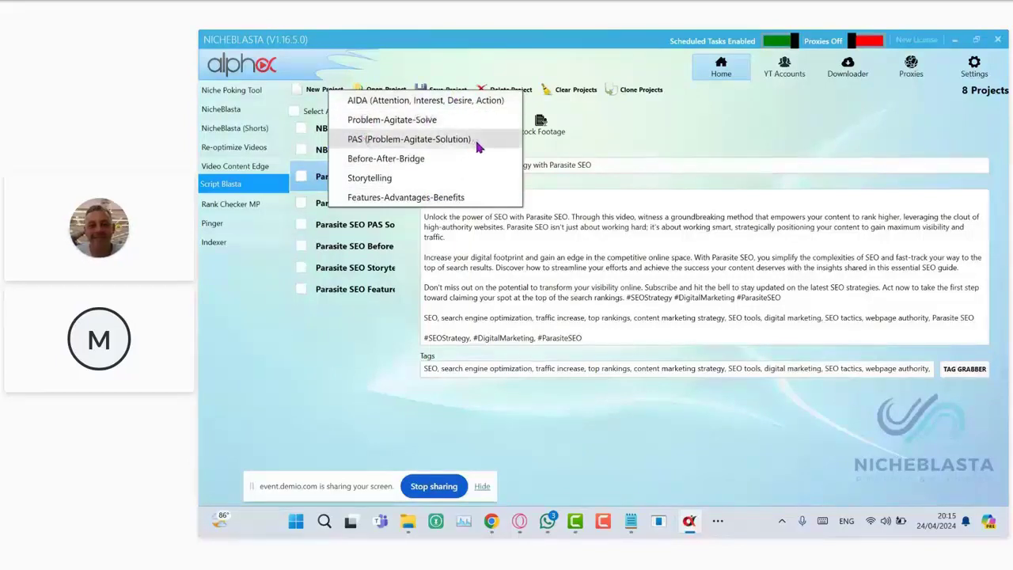
{"action": "left_click", "coordinate": [465, 197]}
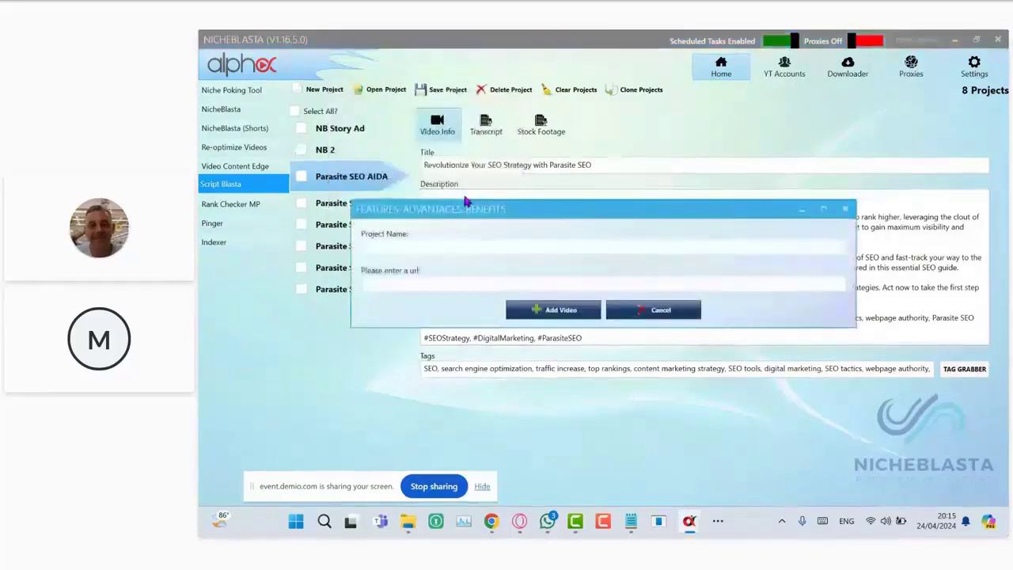
{"action": "left_click", "coordinate": [471, 245]}
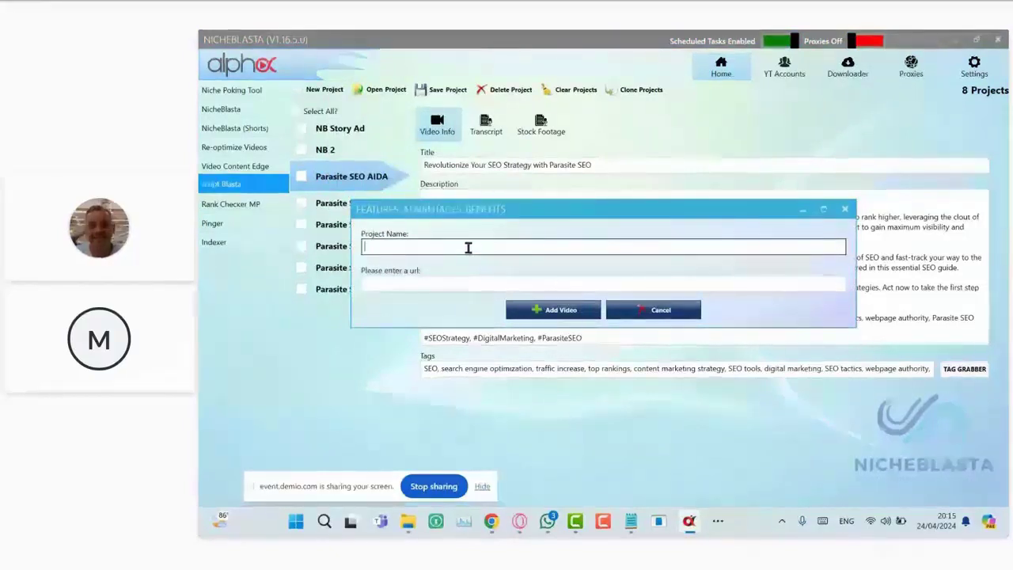
{"action": "type", "text": "Test"}
{"action": "left_click", "coordinate": [383, 283]}
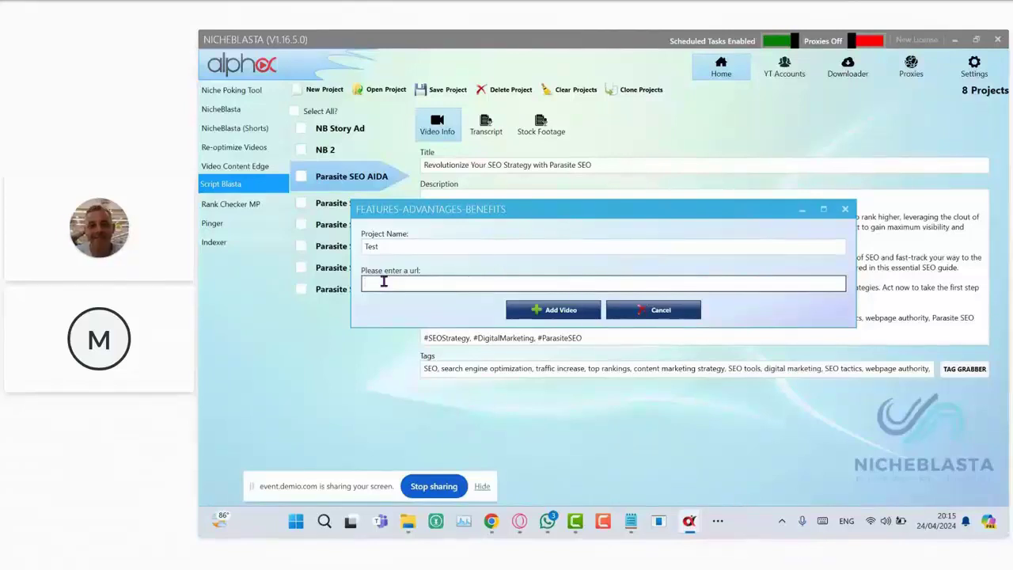
{"action": "left_click", "coordinate": [845, 209]}
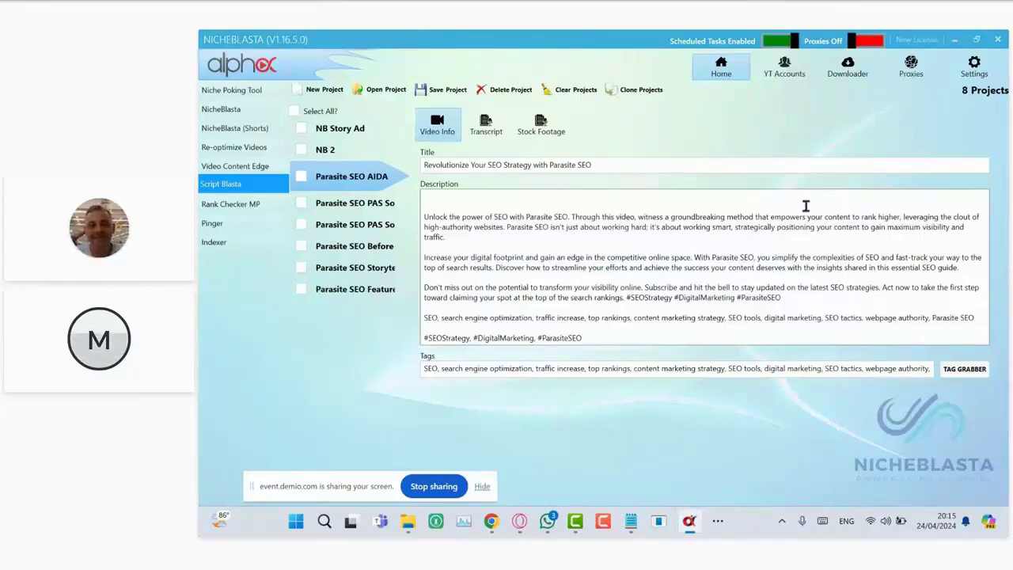
Compare the generated title, description and tags of the "Parasite SEO AIDA" project with its transcript.
{"action": "left_click", "coordinate": [806, 206]}
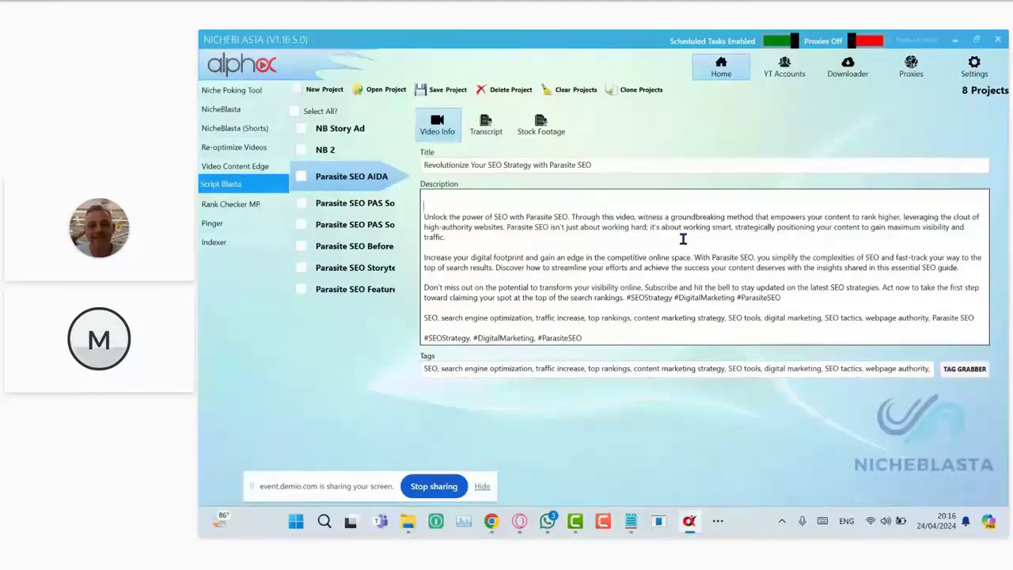
{"action": "left_click", "coordinate": [625, 197]}
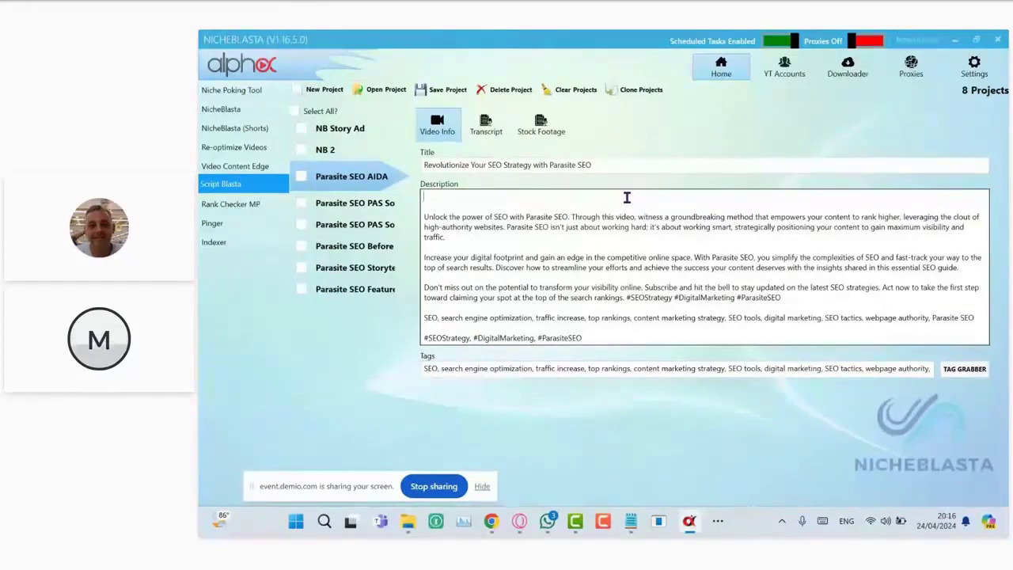
{"action": "left_click", "coordinate": [481, 128]}
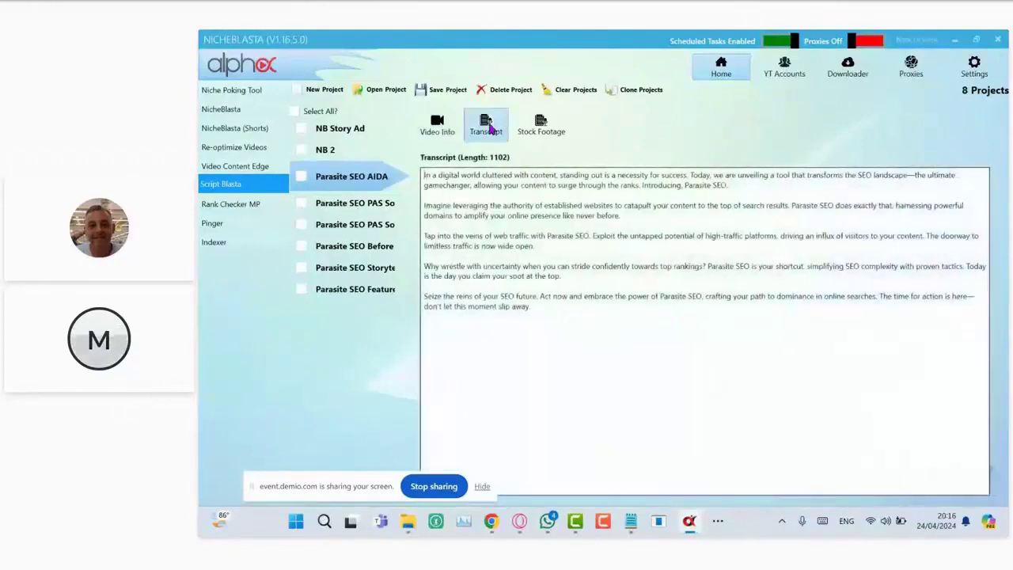
{"action": "left_click", "coordinate": [435, 125]}
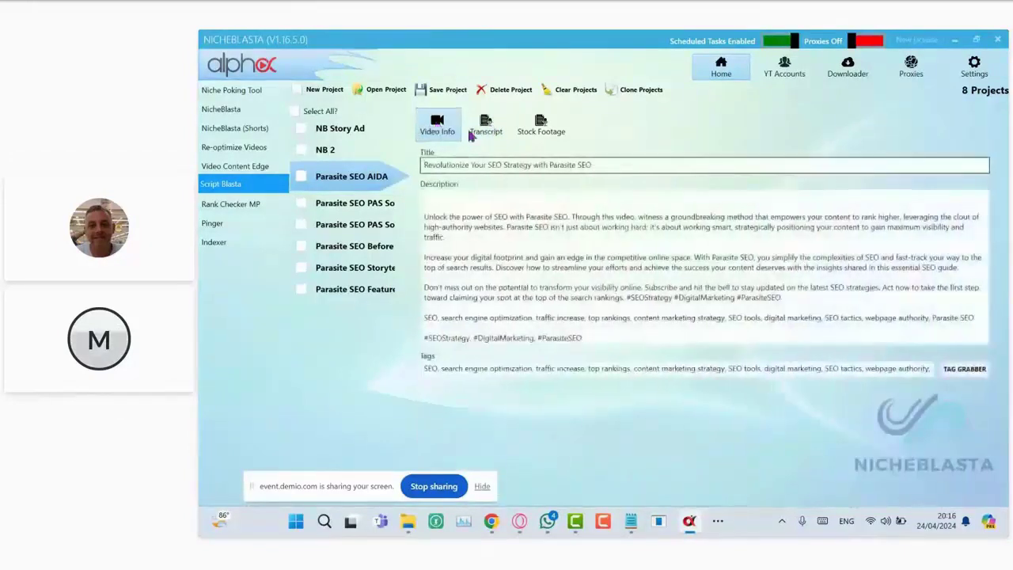
{"action": "left_click", "coordinate": [486, 134]}
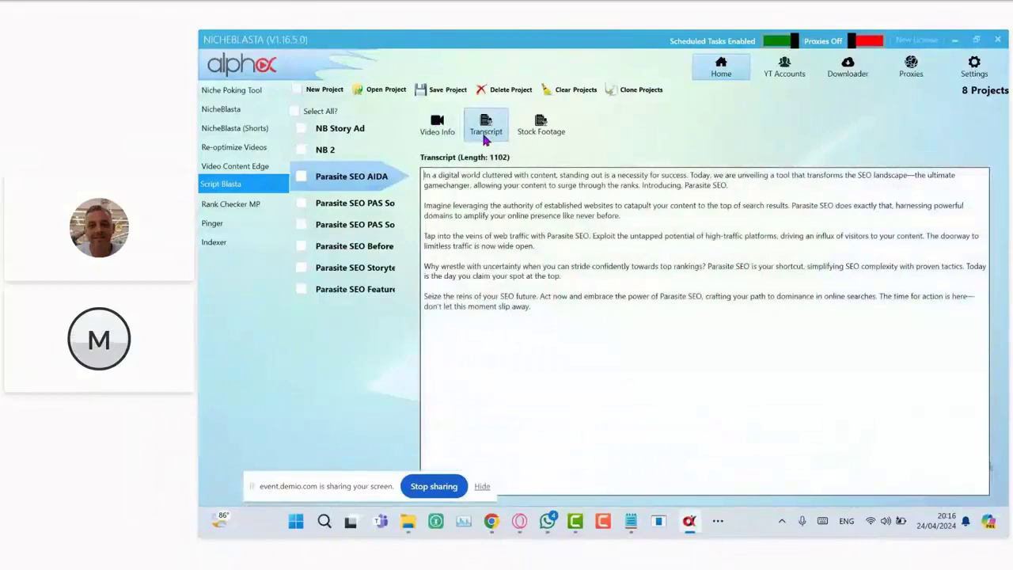
{"action": "left_click", "coordinate": [436, 127]}
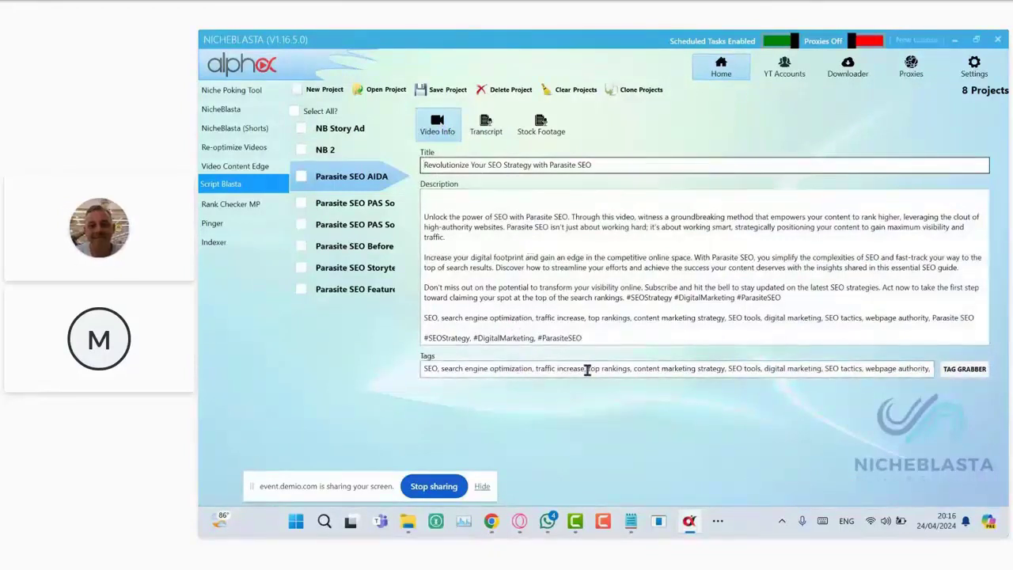
Look at the full AIDA transcript text and the stock footage options, and return to the project's video info.
{"action": "left_click", "coordinate": [487, 137]}
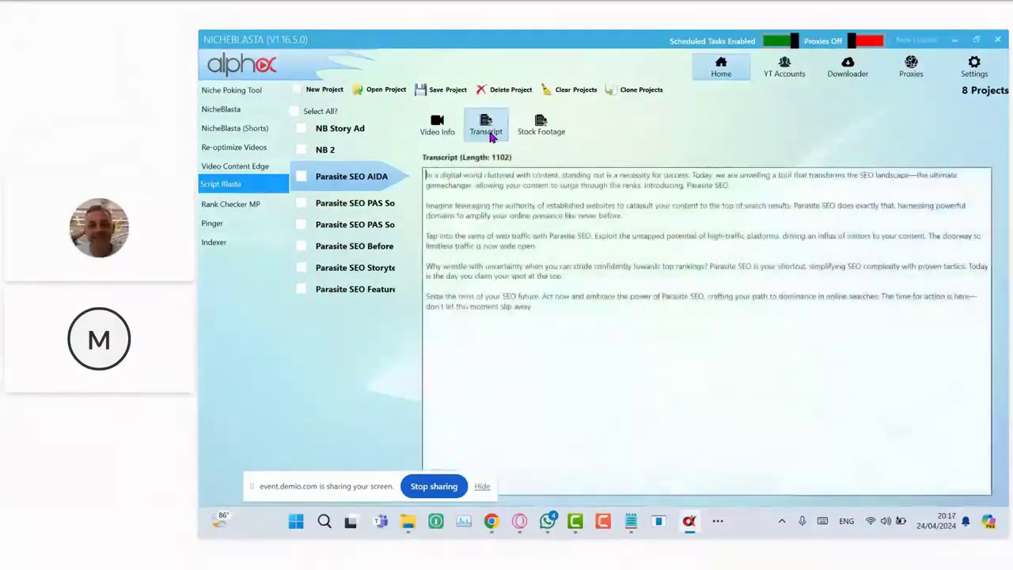
{"action": "left_click_drag", "start_coordinate": [534, 308], "coordinate": [424, 176]}
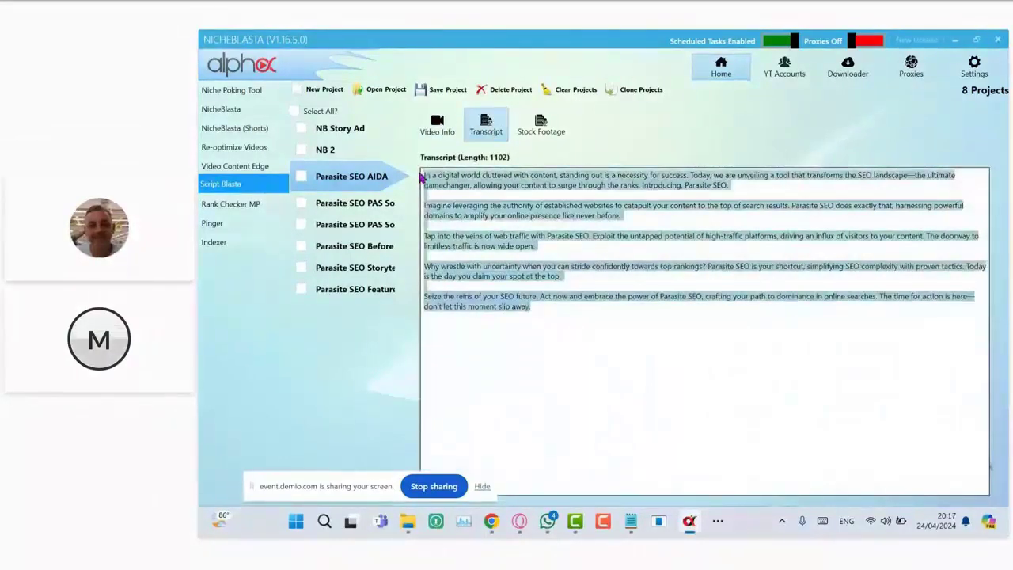
{"action": "left_click", "coordinate": [543, 204]}
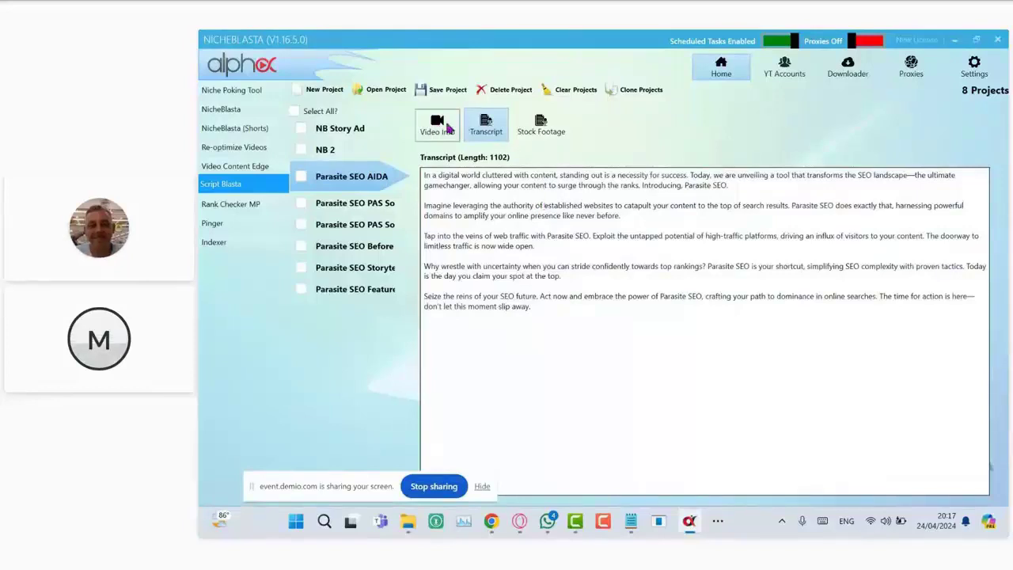
{"action": "left_click", "coordinate": [542, 131]}
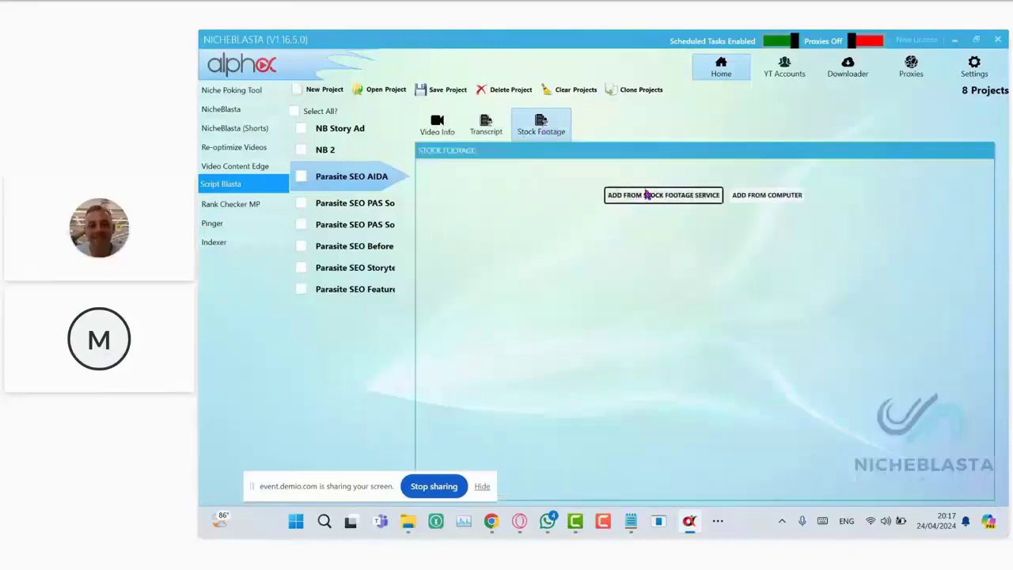
{"action": "left_click", "coordinate": [437, 125]}
{"action": "left_click", "coordinate": [640, 201]}
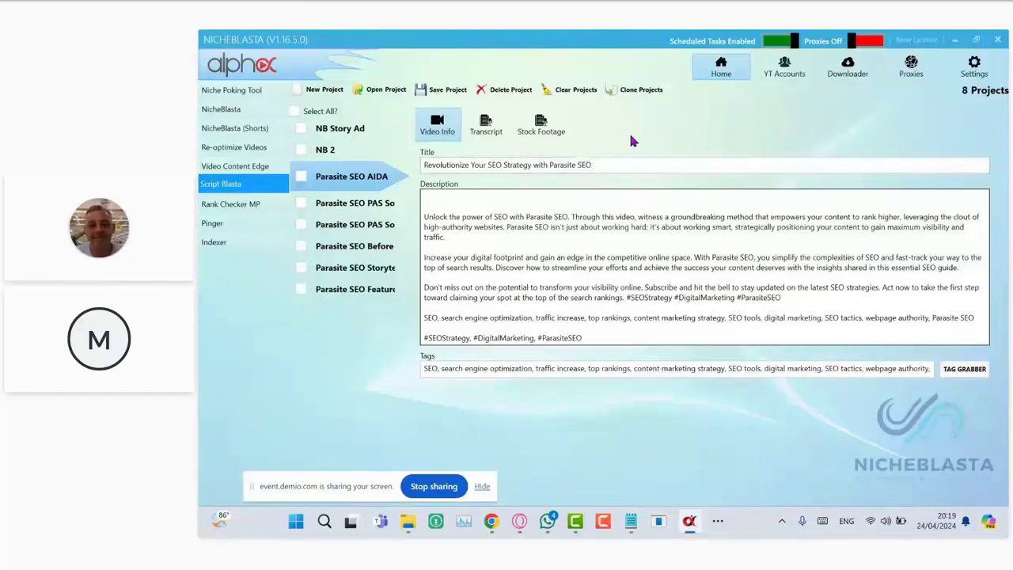
Examine the YouTube and Google rank results for the seo heist keywords in the "Test1" project of Rank Checker MP.
{"action": "left_click", "coordinate": [246, 204]}
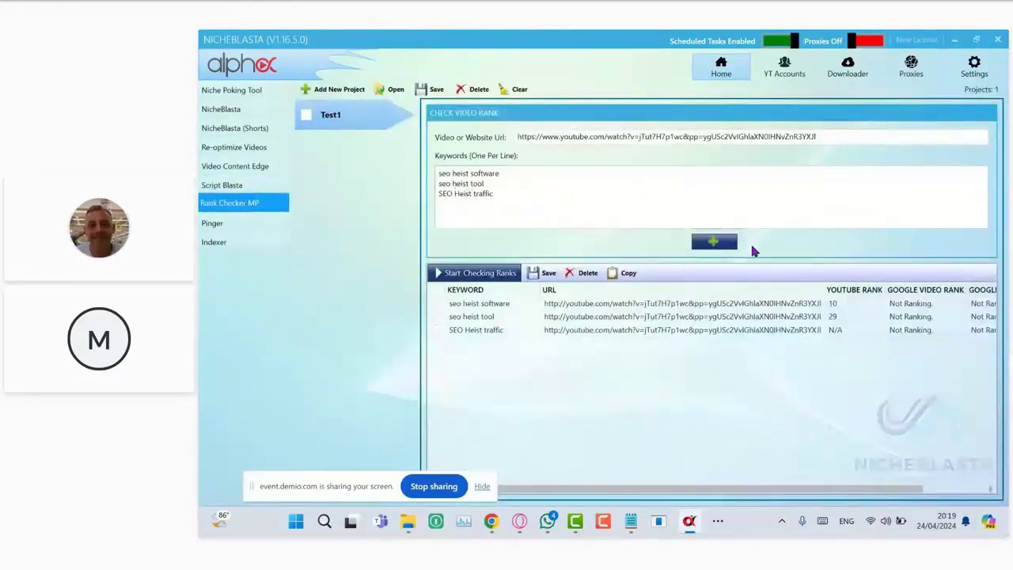
{"action": "left_click", "coordinate": [886, 303]}
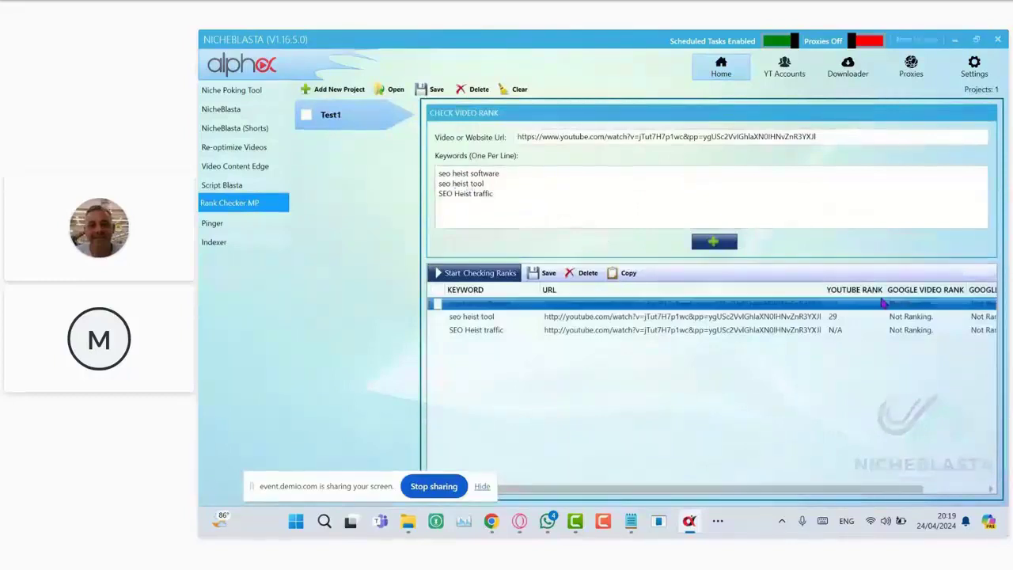
{"action": "mouse_move", "coordinate": [710, 491]}
{"action": "left_mouse_down"}
{"action": "mouse_move", "coordinate": [754, 497]}
{"action": "mouse_move", "coordinate": [689, 493]}
{"action": "mouse_move", "coordinate": [759, 499]}
{"action": "mouse_move", "coordinate": [731, 482]}
{"action": "mouse_move", "coordinate": [708, 483]}
{"action": "left_mouse_up"}
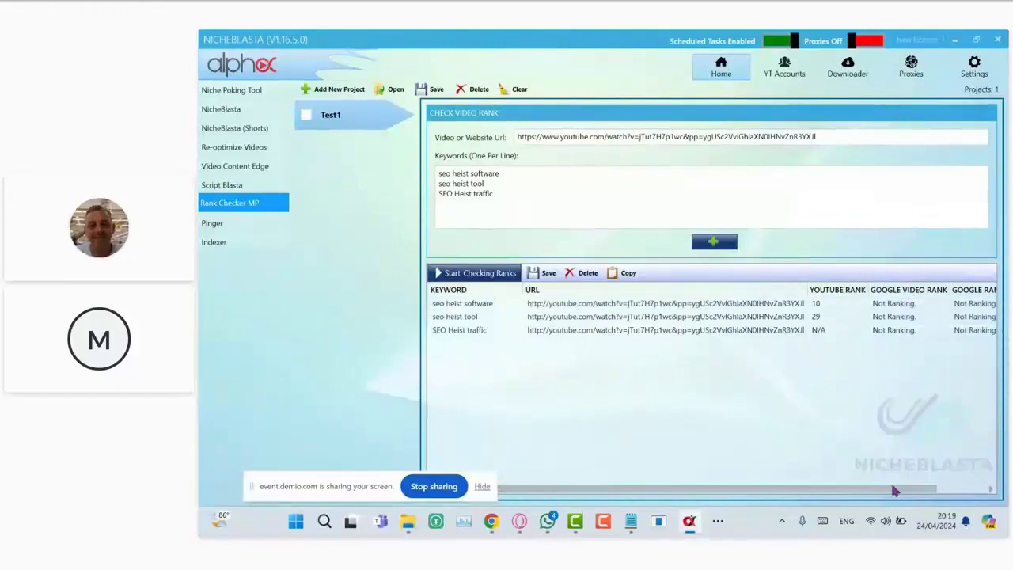
{"action": "left_click_drag", "start_coordinate": [932, 492], "coordinate": [943, 494]}
{"action": "left_click_drag", "start_coordinate": [684, 494], "coordinate": [581, 488]}
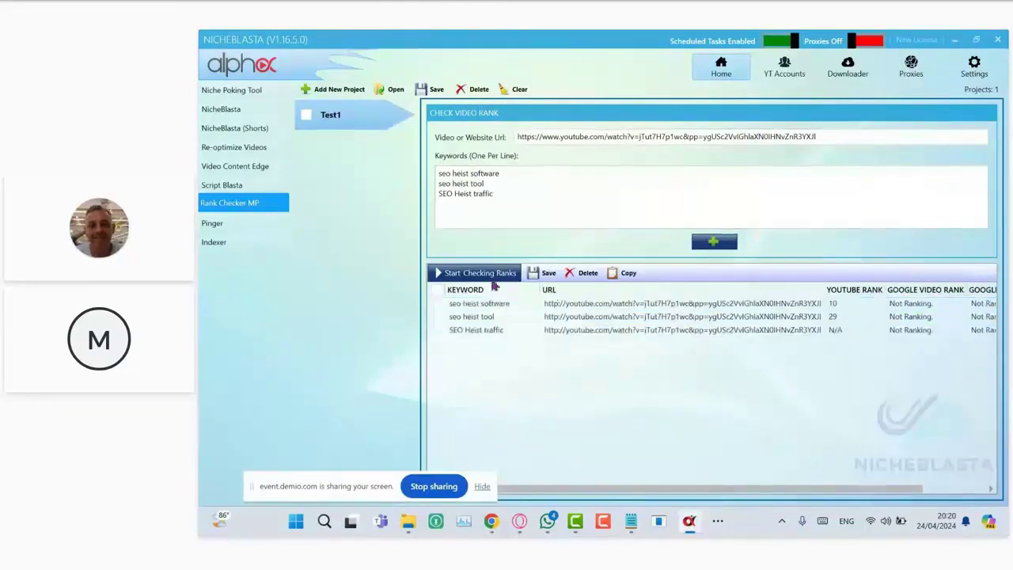
{"action": "left_click", "coordinate": [467, 274]}
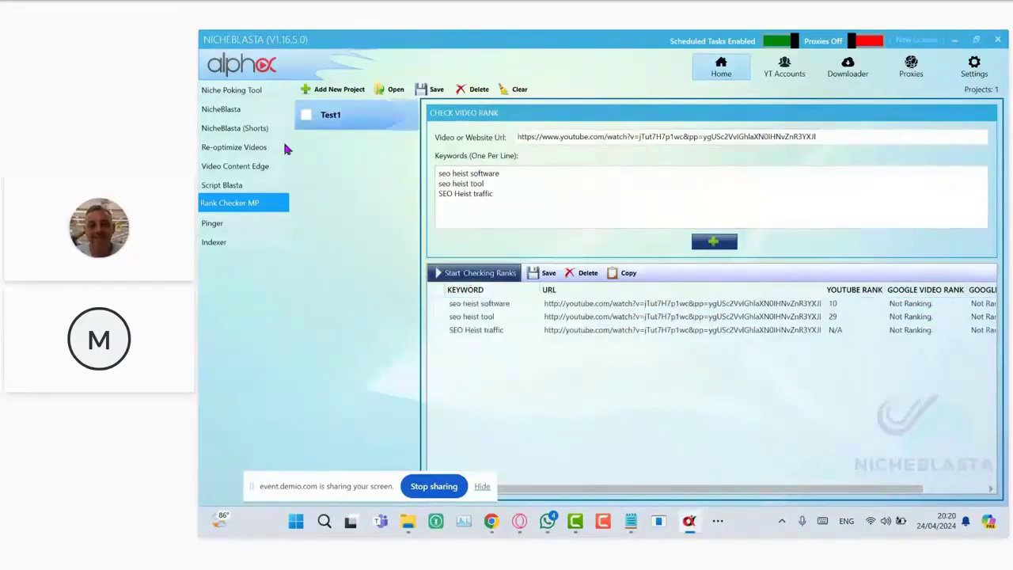
Select the "Test1" rank project, view the dialogs for saving and opening rank checker projects, and cancel both.
{"action": "left_click", "coordinate": [310, 117]}
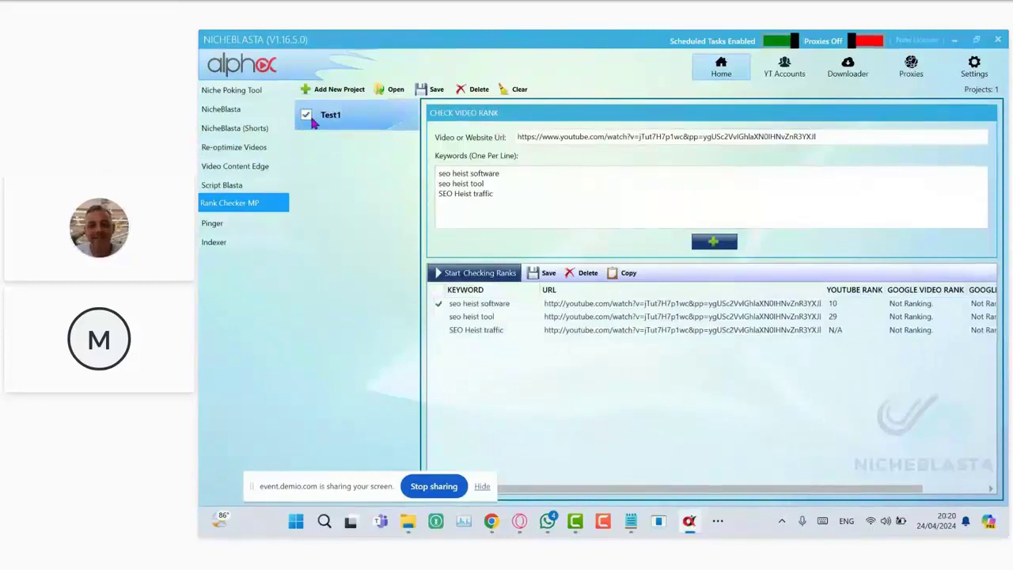
{"action": "left_click", "coordinate": [436, 90]}
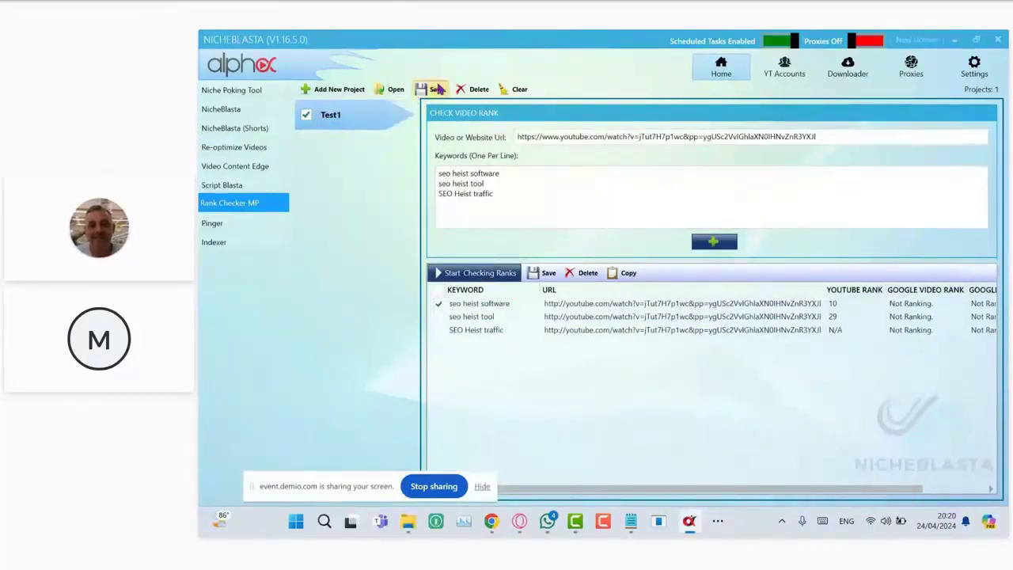
{"action": "left_click", "coordinate": [885, 409]}
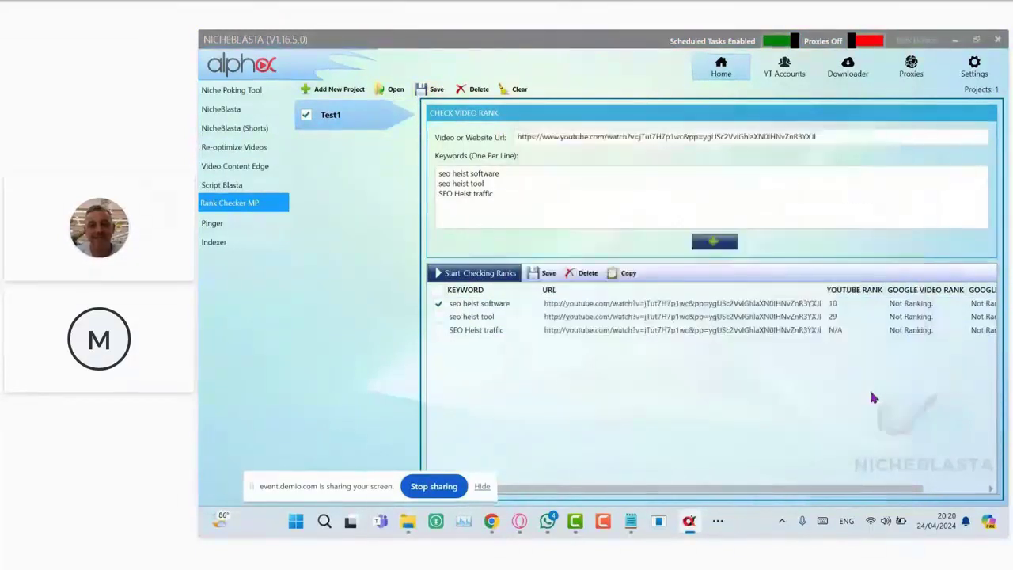
{"action": "left_click", "coordinate": [395, 90]}
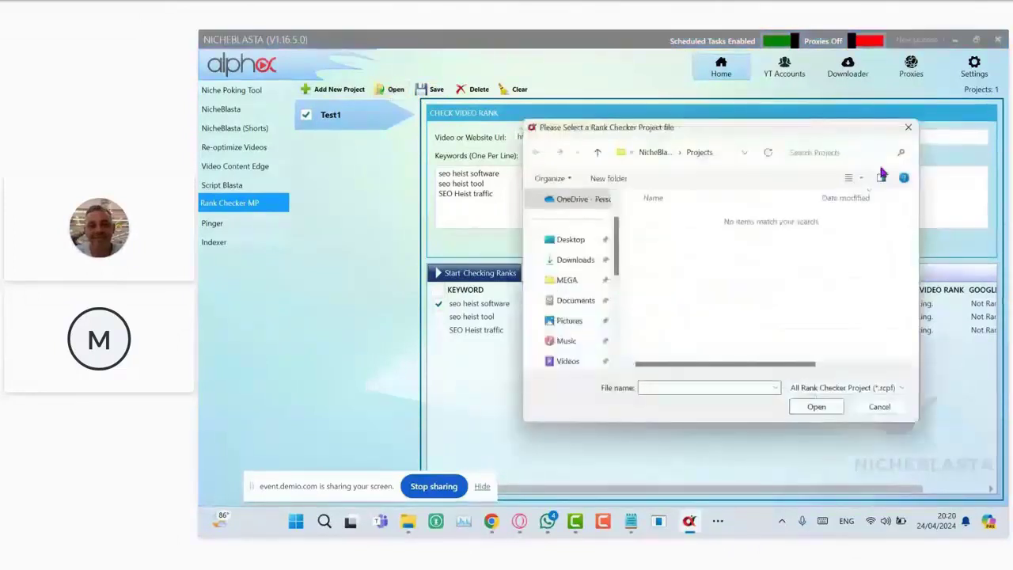
{"action": "left_click", "coordinate": [908, 129]}
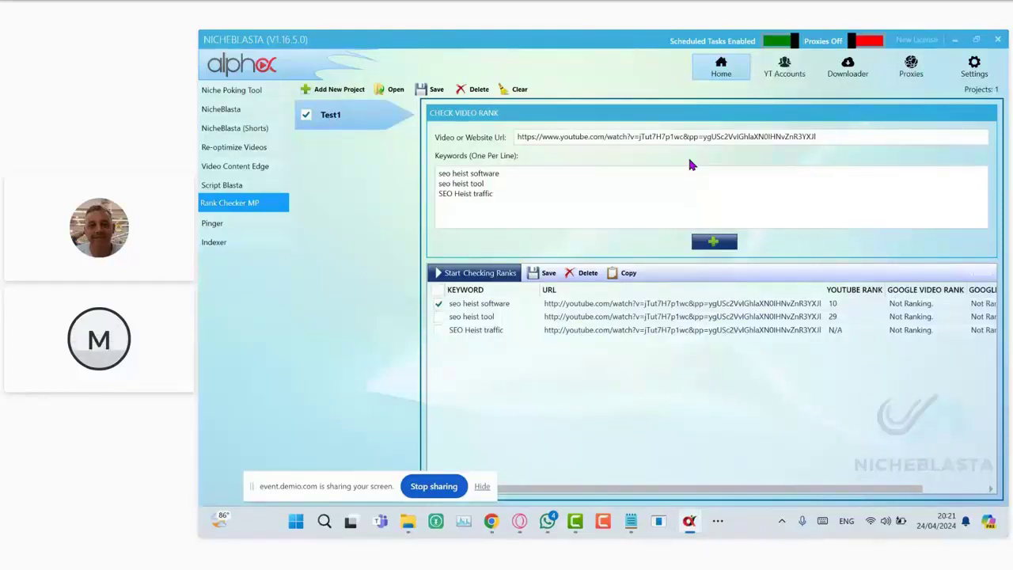
Show Script Blasta, and switch to Chrome to view the "ScriptBlasta Video Consideration" campaign overview in Google Ads.
{"action": "left_click", "coordinate": [252, 155]}
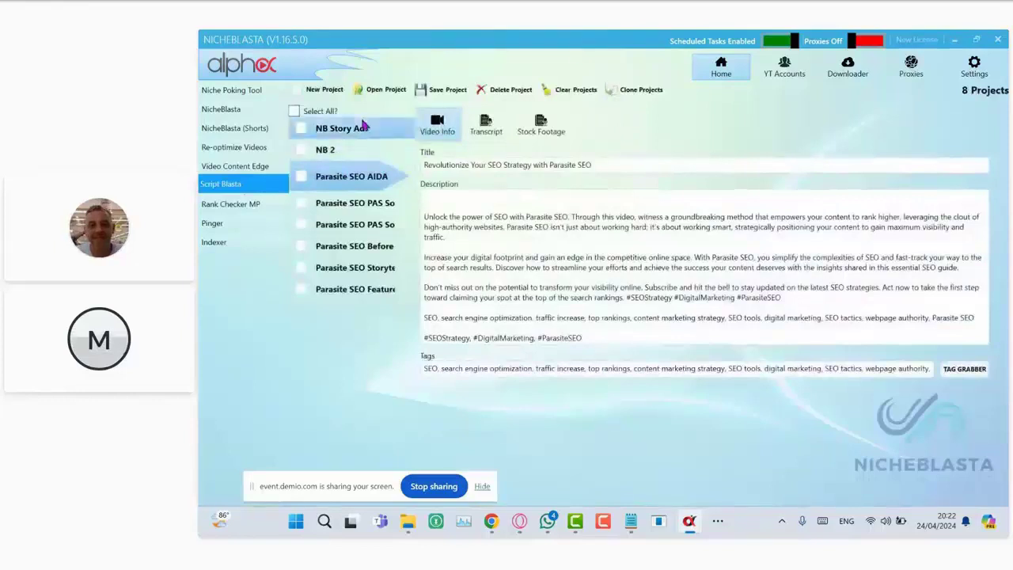
{"action": "left_click", "coordinate": [953, 44]}
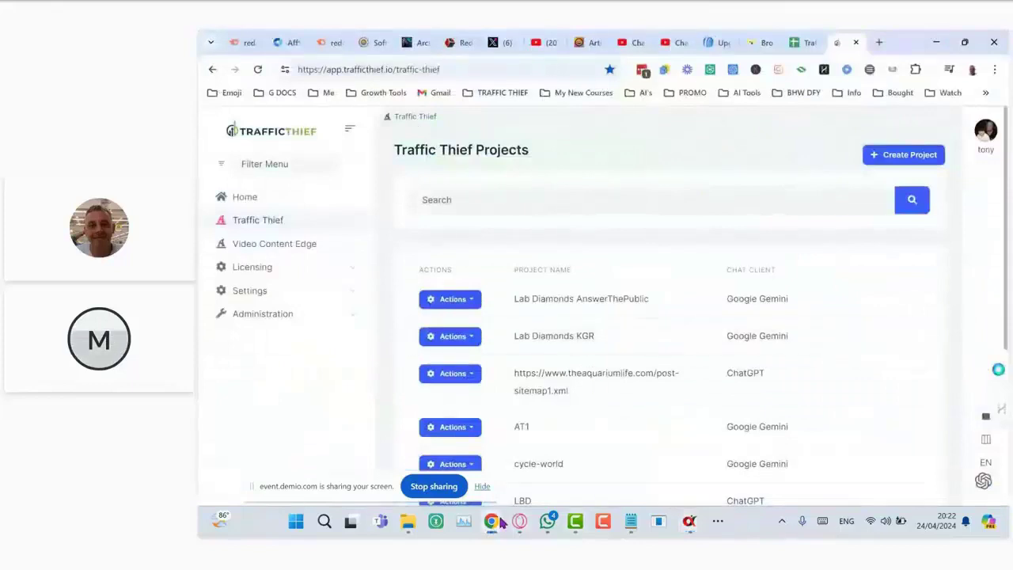
{"action": "mouse_move", "coordinate": [500, 522]}
{"action": "mouse_move", "coordinate": [533, 473]}
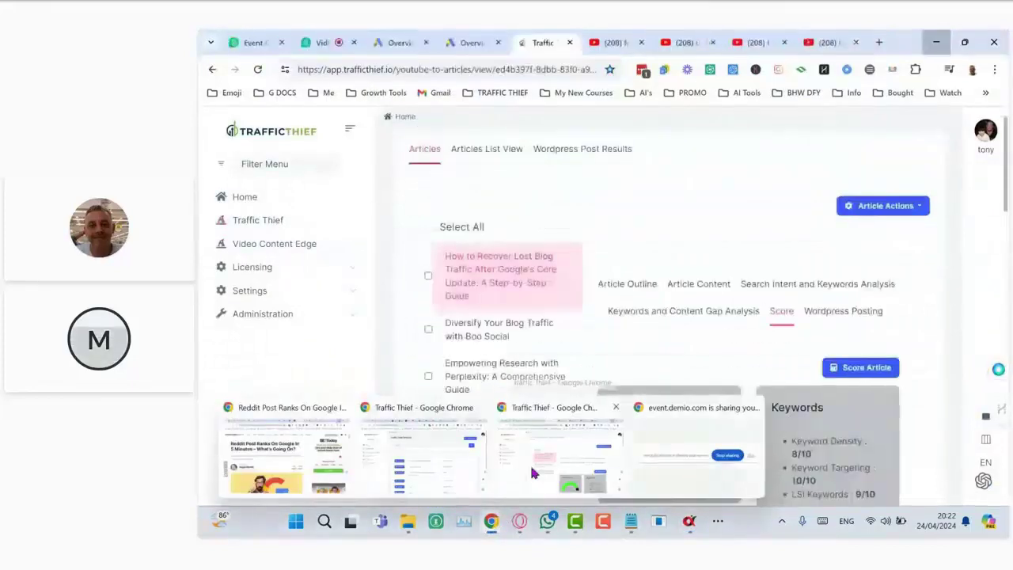
{"action": "left_click", "coordinate": [533, 472]}
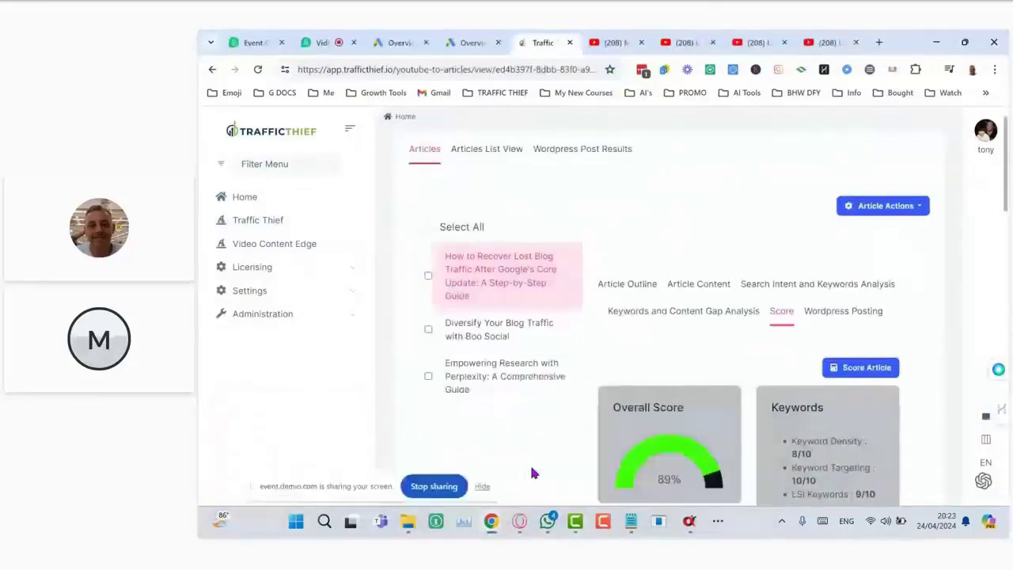
{"action": "key", "text": "ctrl+shift+Tab"}
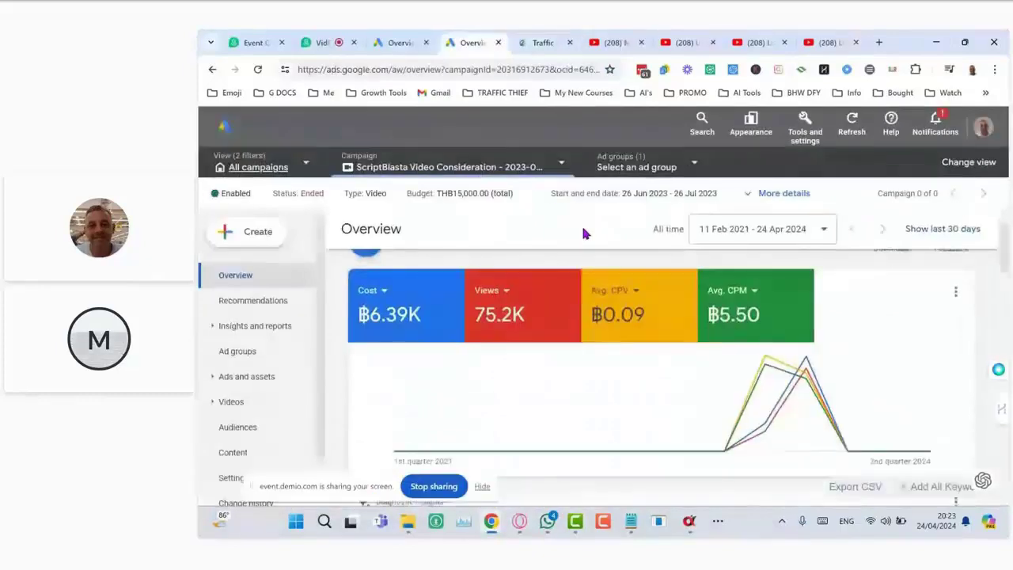
Reload the ScriptBlasta campaign overview and hide the alert about ads not running.
{"action": "scroll", "coordinate": [583, 234], "scroll_direction": "up", "scroll_amount": 1}
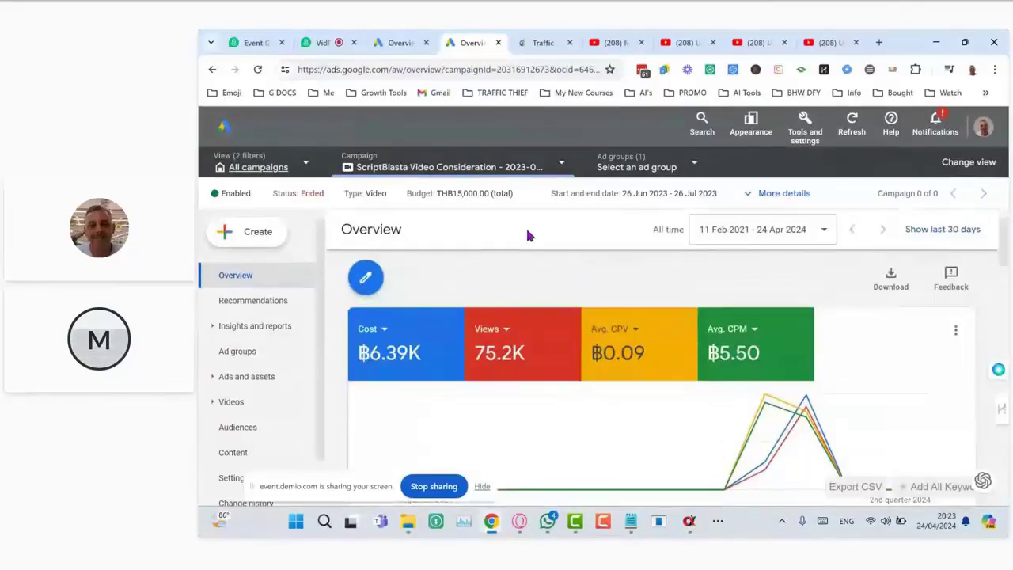
{"action": "scroll", "coordinate": [588, 270], "scroll_direction": "down", "scroll_amount": 1}
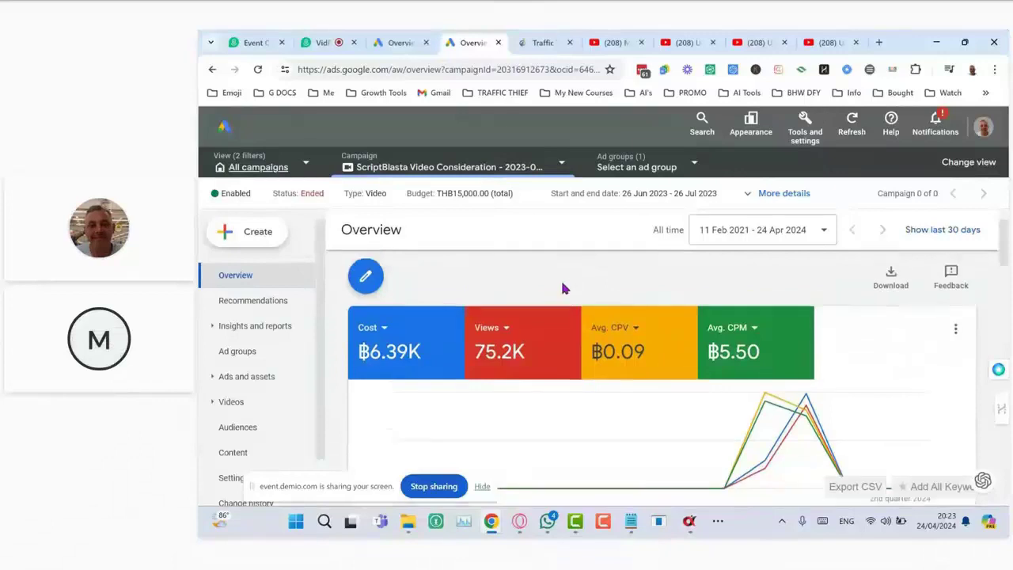
{"action": "scroll", "coordinate": [560, 278], "scroll_direction": "down", "scroll_amount": 1}
{"action": "scroll", "coordinate": [560, 289], "scroll_direction": "up", "scroll_amount": 1}
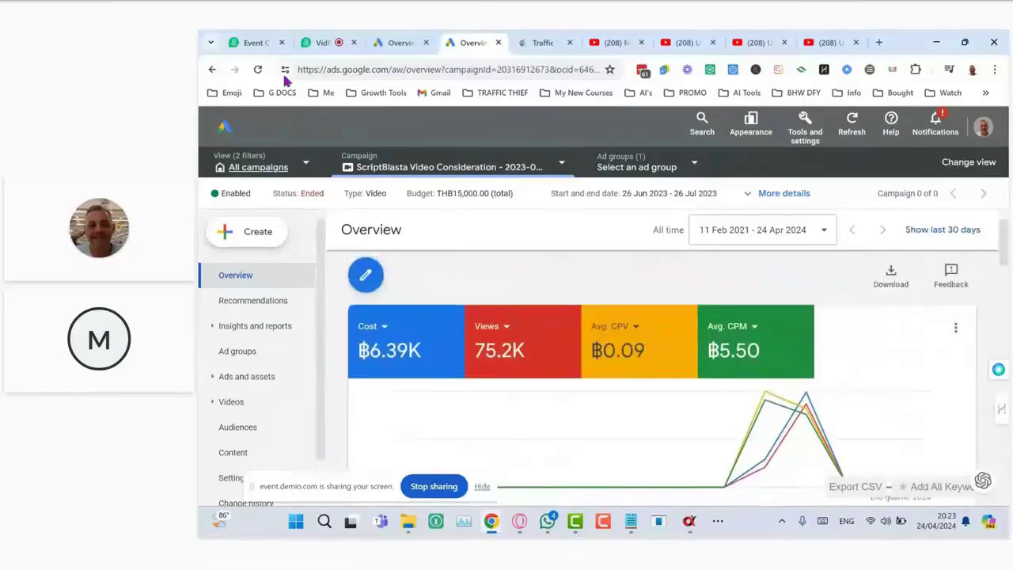
{"action": "left_click", "coordinate": [258, 69]}
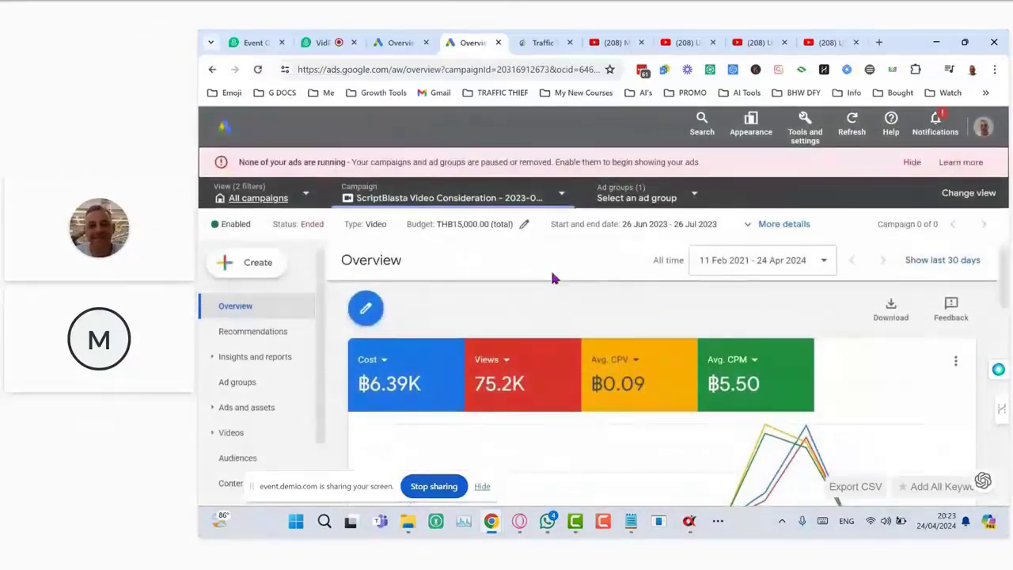
{"action": "scroll", "coordinate": [550, 267], "scroll_direction": "down", "scroll_amount": 1}
{"action": "left_click", "coordinate": [913, 164]}
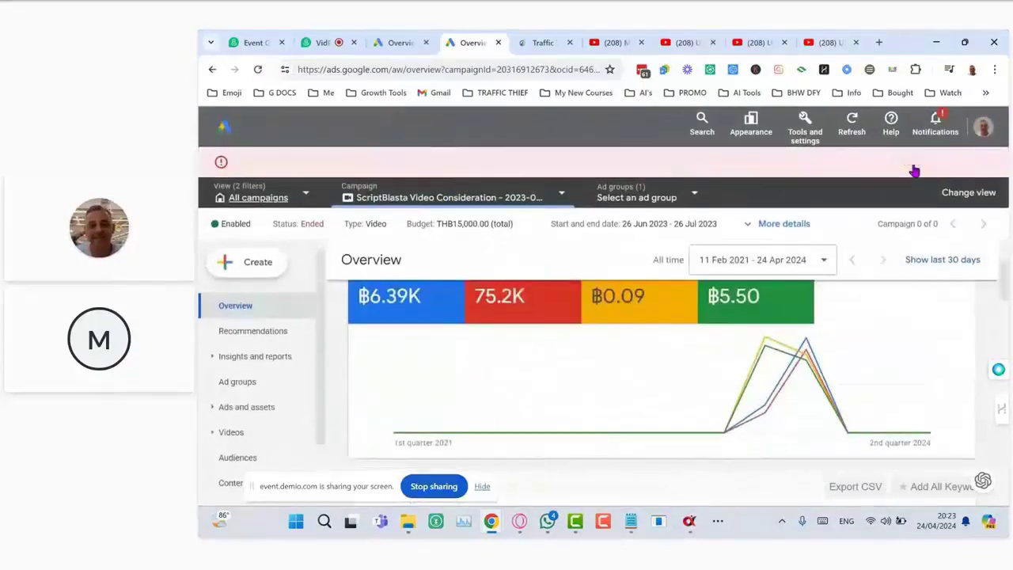
Examine the campaign's cost, views, average CPV and average CPM together with the performance chart.
{"action": "mouse_move", "coordinate": [894, 326]}
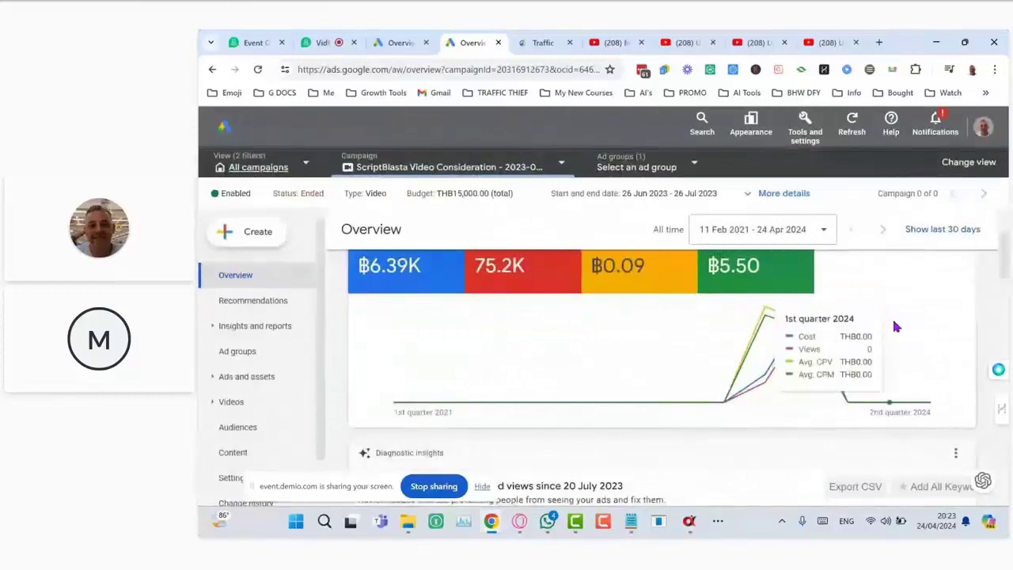
{"action": "scroll", "coordinate": [992, 290], "scroll_direction": "up", "scroll_amount": 1}
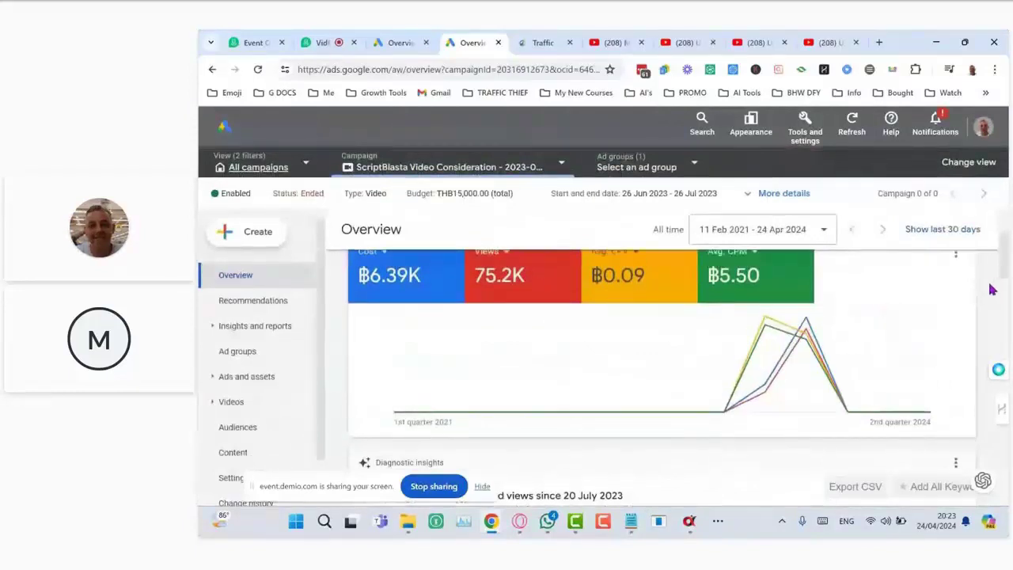
{"action": "scroll", "coordinate": [992, 290], "scroll_direction": "down", "scroll_amount": 1}
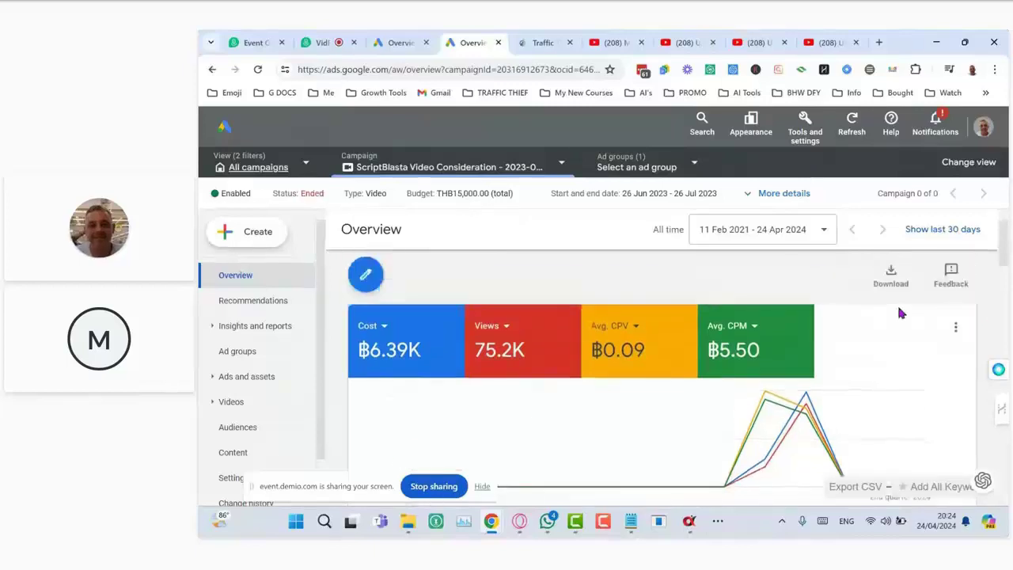
{"action": "scroll", "coordinate": [899, 313], "scroll_direction": "down", "scroll_amount": 1}
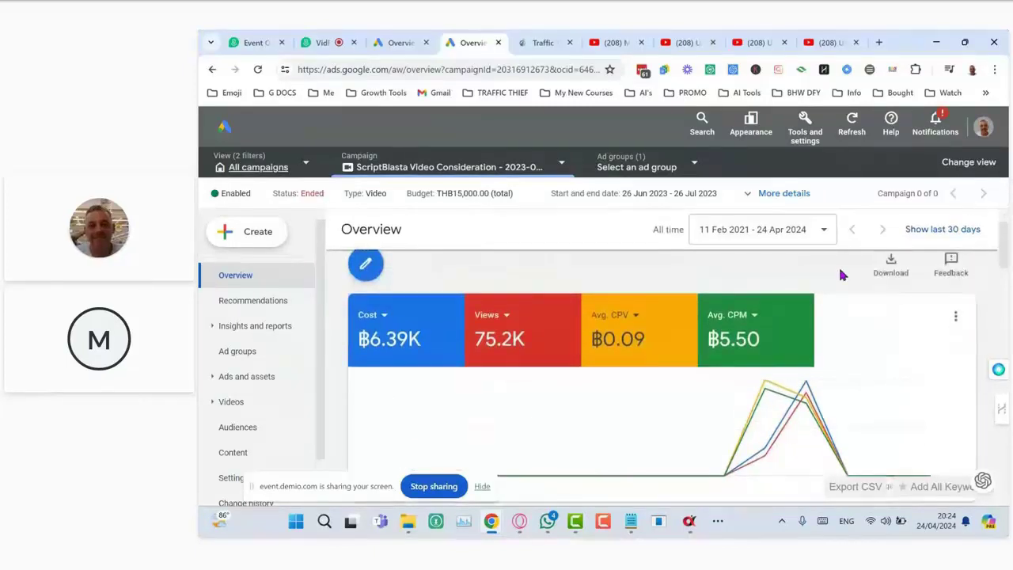
{"action": "scroll", "coordinate": [787, 278], "scroll_direction": "down", "scroll_amount": 1}
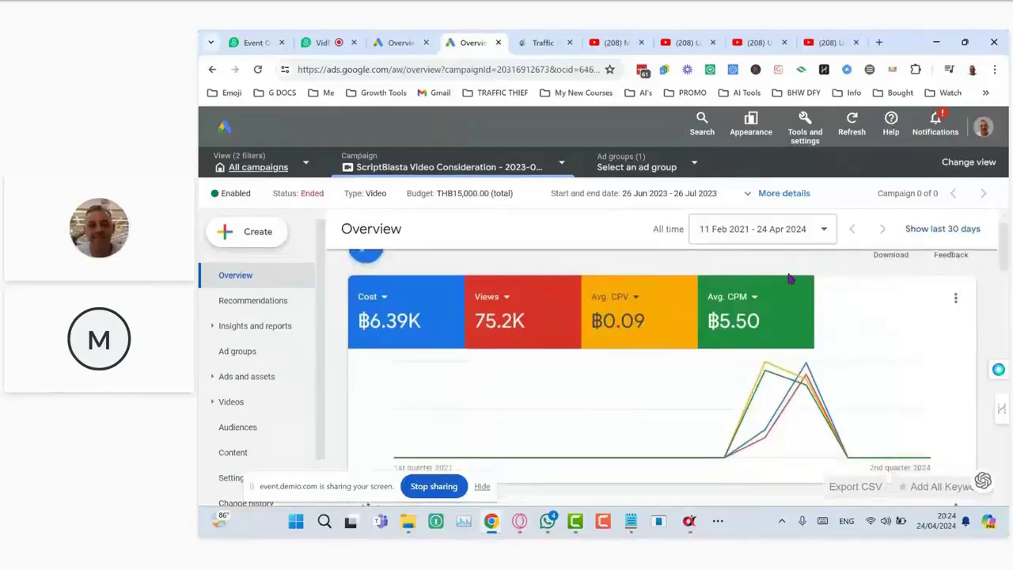
{"action": "scroll", "coordinate": [590, 278], "scroll_direction": "up", "scroll_amount": 1}
{"action": "scroll", "coordinate": [590, 277], "scroll_direction": "up", "scroll_amount": 1}
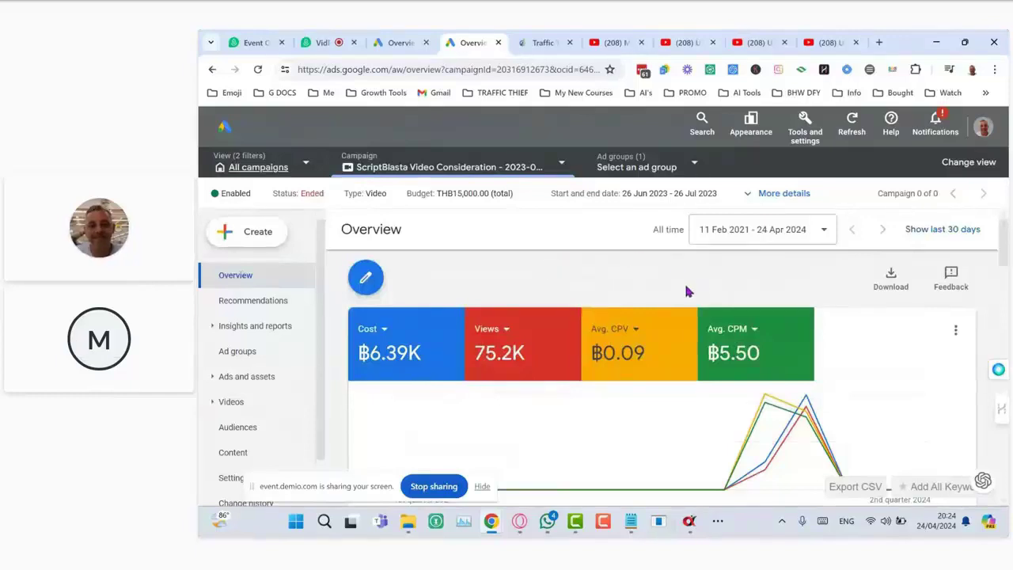
{"action": "scroll", "coordinate": [554, 262], "scroll_direction": "down", "scroll_amount": 1}
{"action": "scroll", "coordinate": [554, 262], "scroll_direction": "up", "scroll_amount": 1}
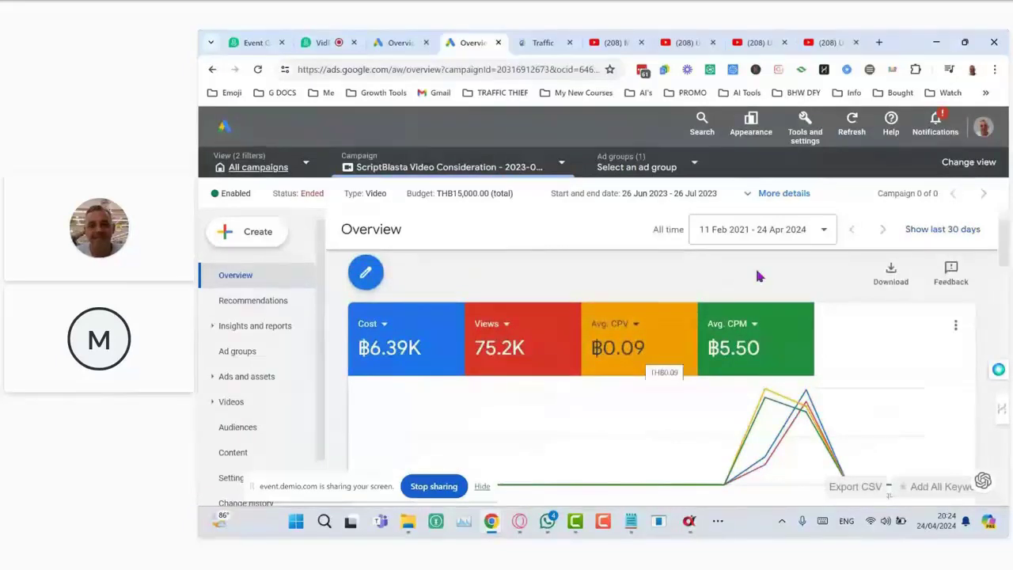
Search Google in a new tab for "0.09thb to usd" to convert the average cost per view.
{"action": "left_click", "coordinate": [878, 43]}
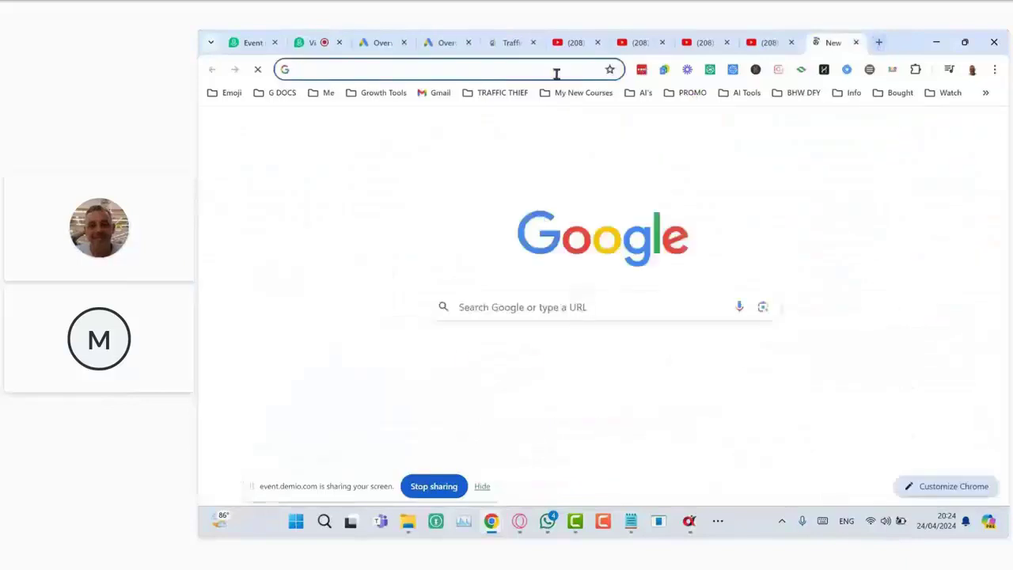
{"action": "left_click", "coordinate": [545, 306]}
{"action": "type", "text": "0.09"}
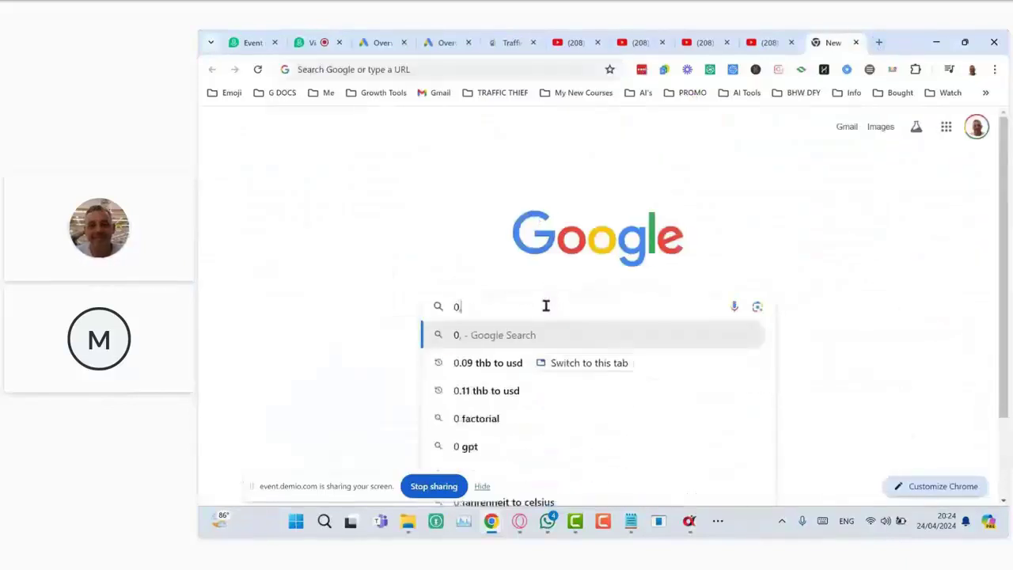
{"action": "type", "text": "thb"}
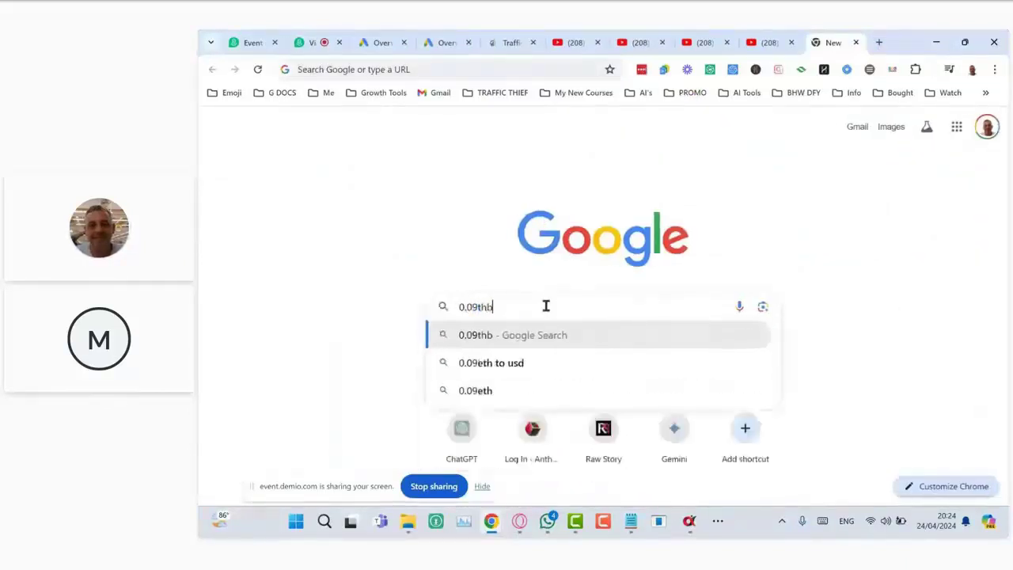
{"action": "type", "text": " to usd"}
{"action": "key", "text": "Return"}
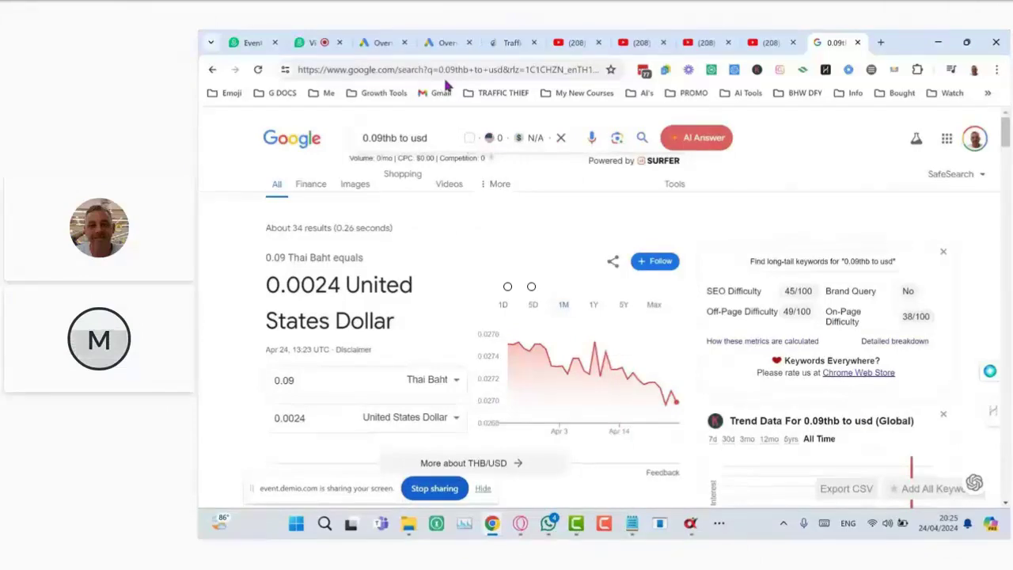
Look at the Parasite SEO AIDA description in NicheBlasta, and return to Chrome to view the interlinked YouTube video description.
{"action": "left_click", "coordinate": [691, 523]}
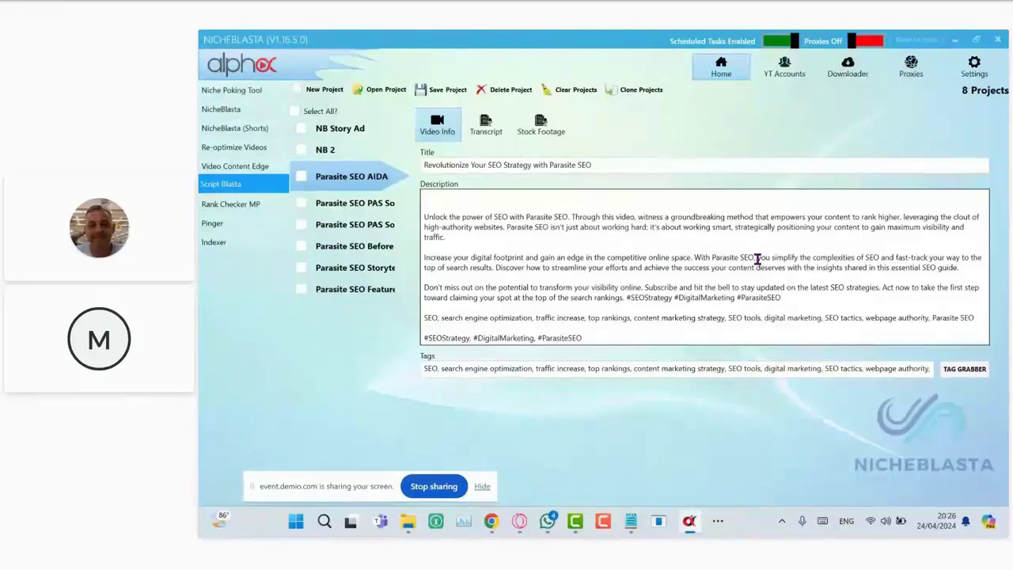
{"action": "left_click", "coordinate": [757, 258]}
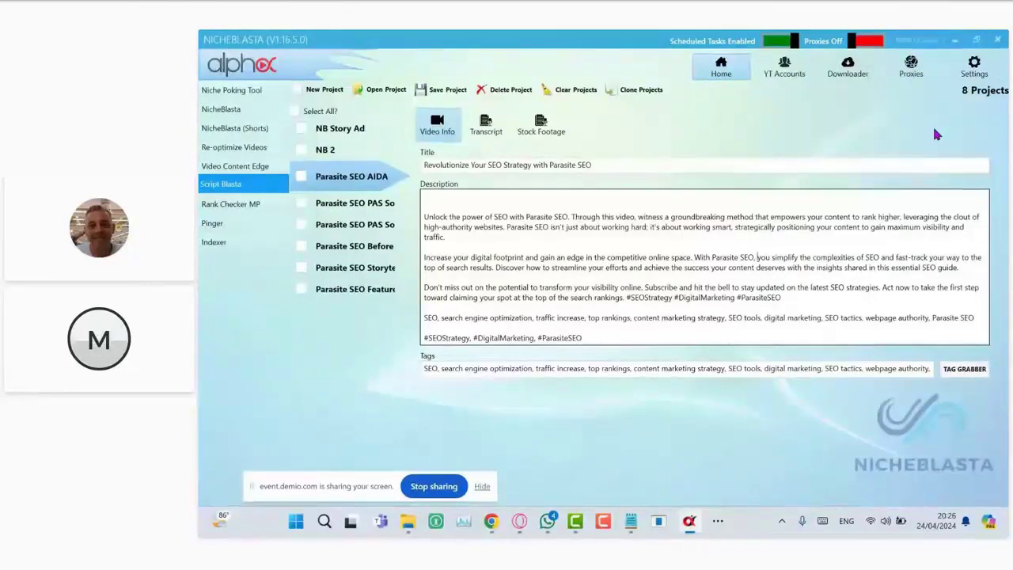
{"action": "left_click", "coordinate": [954, 39]}
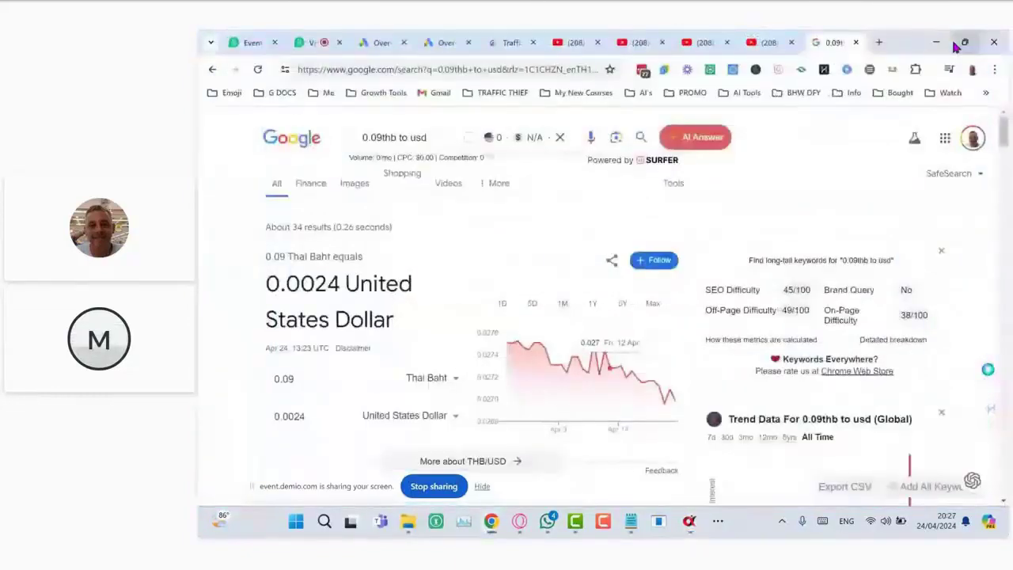
{"action": "left_click", "coordinate": [576, 42]}
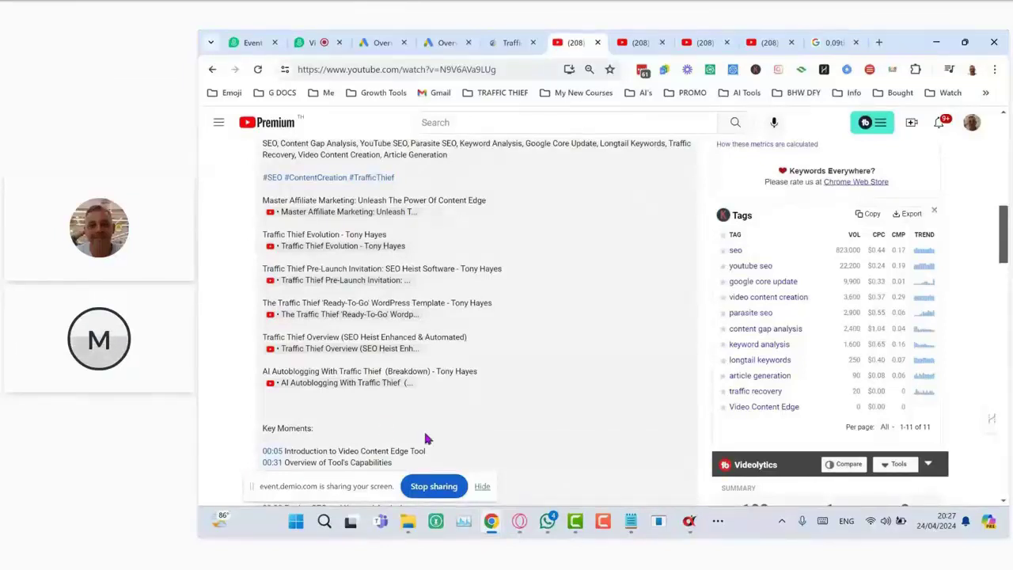
Return to NicheBlasta, view the "Matt Demo" re-optimize project's global CTA snippets and the form for adding one, and close the form.
{"action": "left_click", "coordinate": [689, 524]}
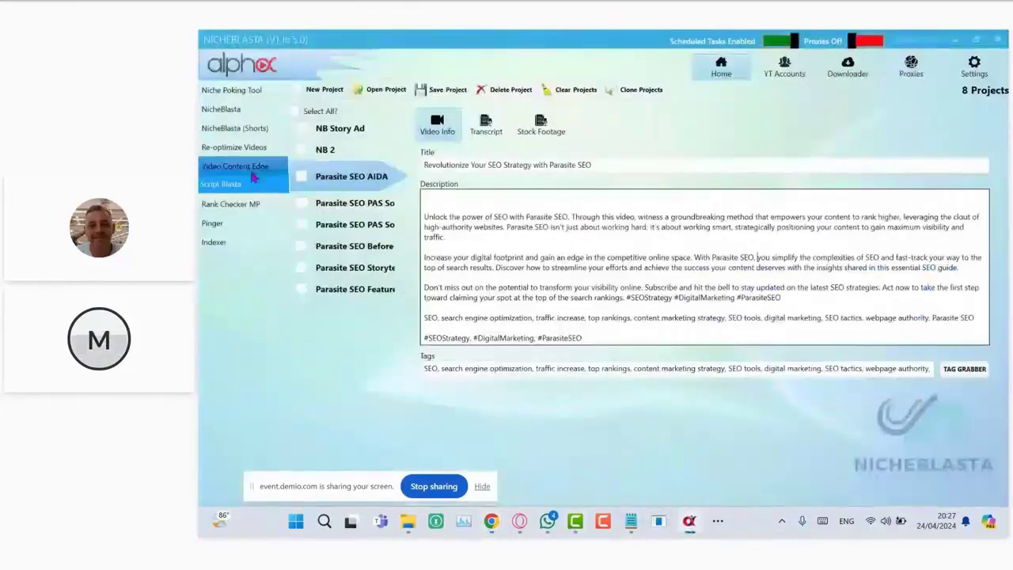
{"action": "left_click", "coordinate": [251, 149]}
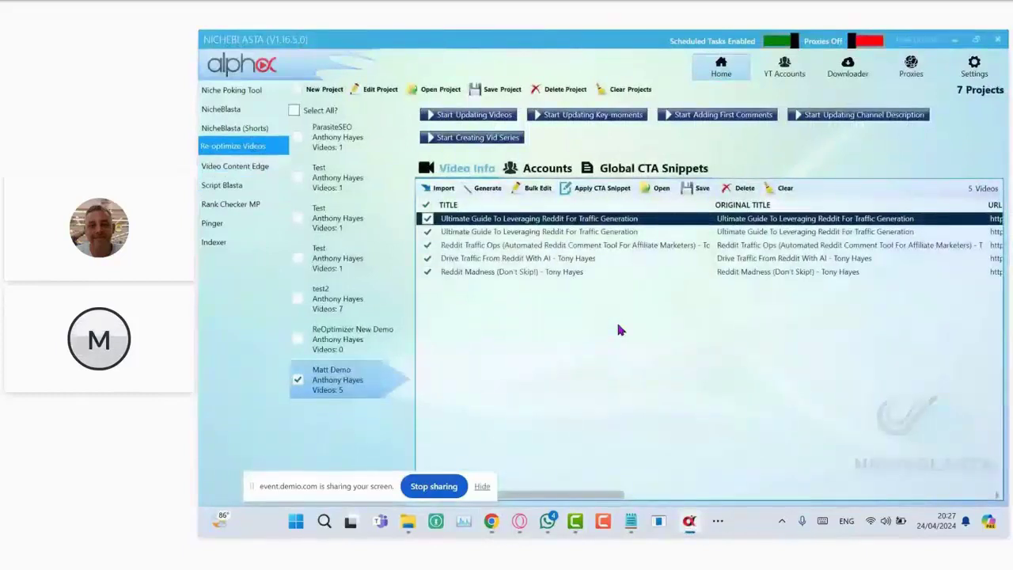
{"action": "left_click", "coordinate": [617, 177]}
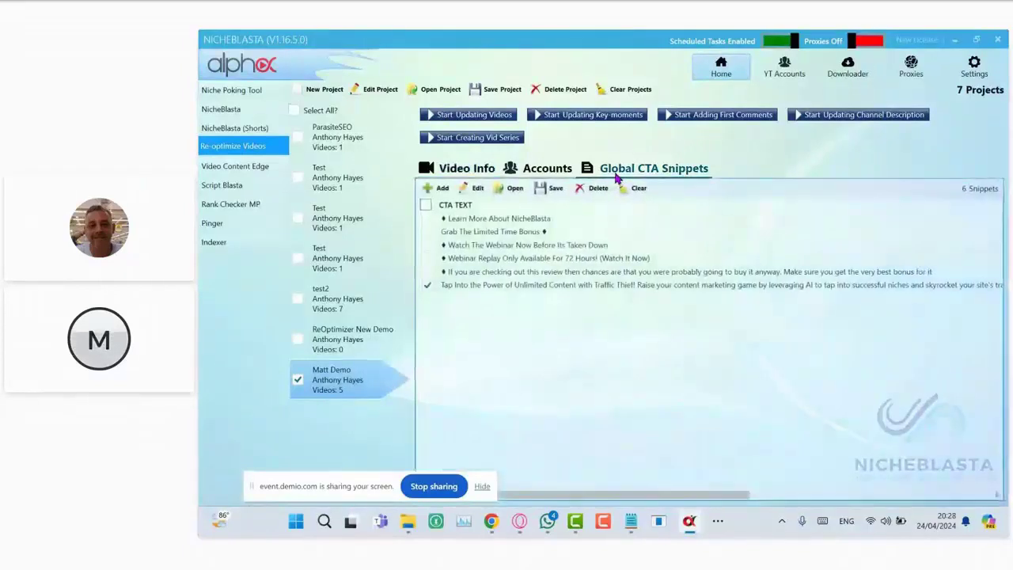
{"action": "left_click", "coordinate": [440, 191]}
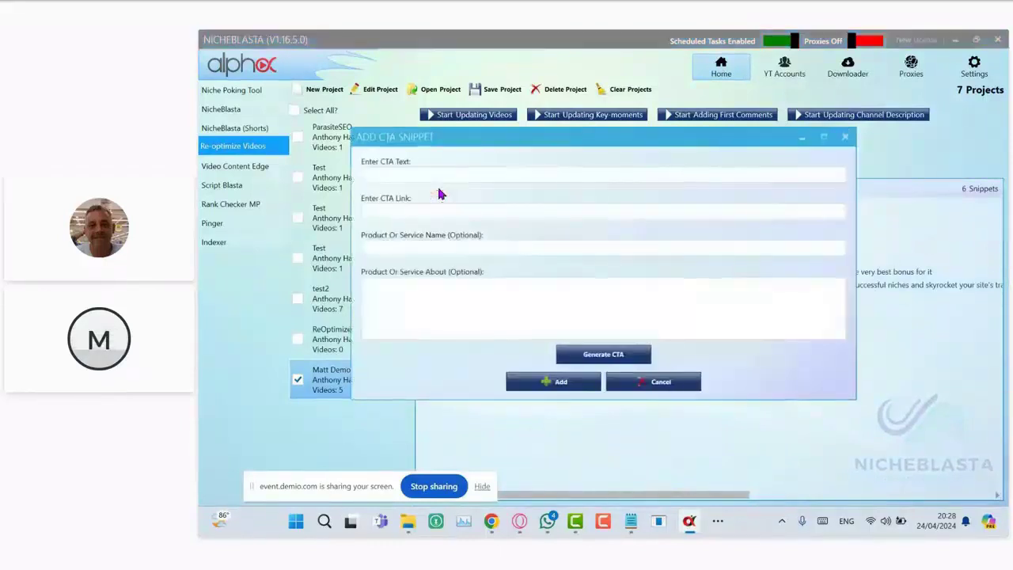
{"action": "left_click", "coordinate": [844, 137]}
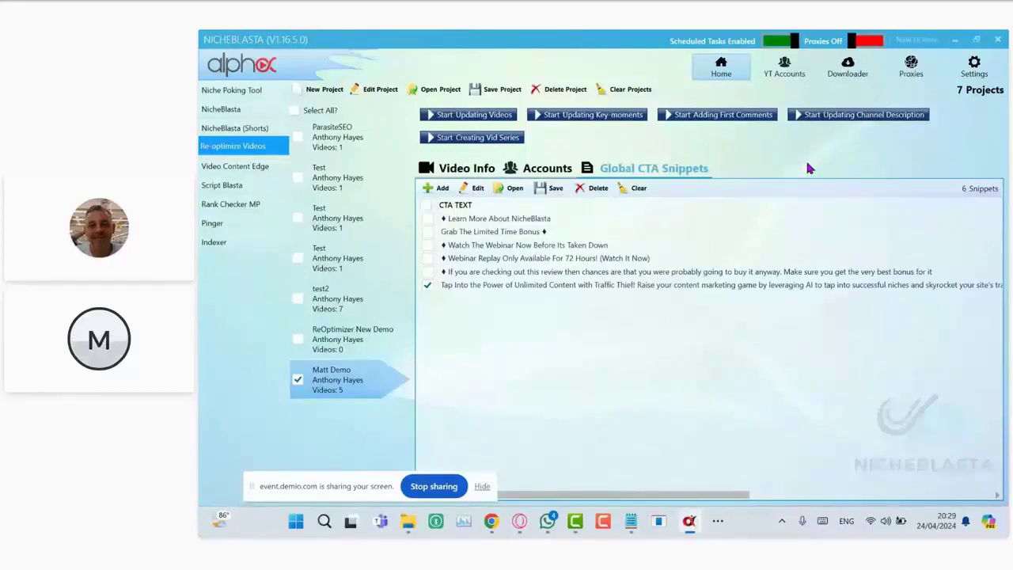
View the form for a new re-optimize project and the form for adding a CTA snippet, closing each without adding anything.
{"action": "left_click", "coordinate": [303, 94]}
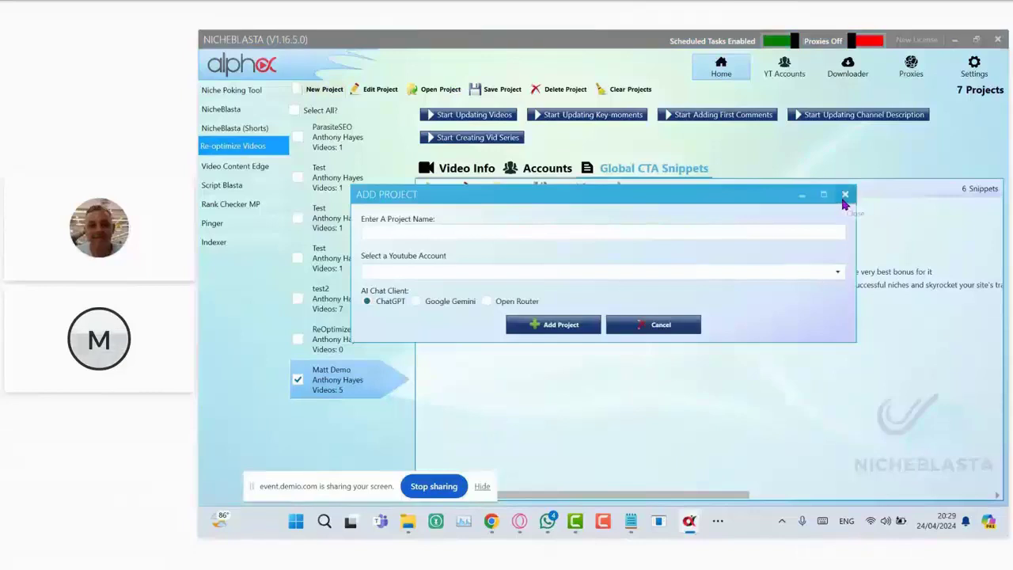
{"action": "left_click", "coordinate": [845, 194]}
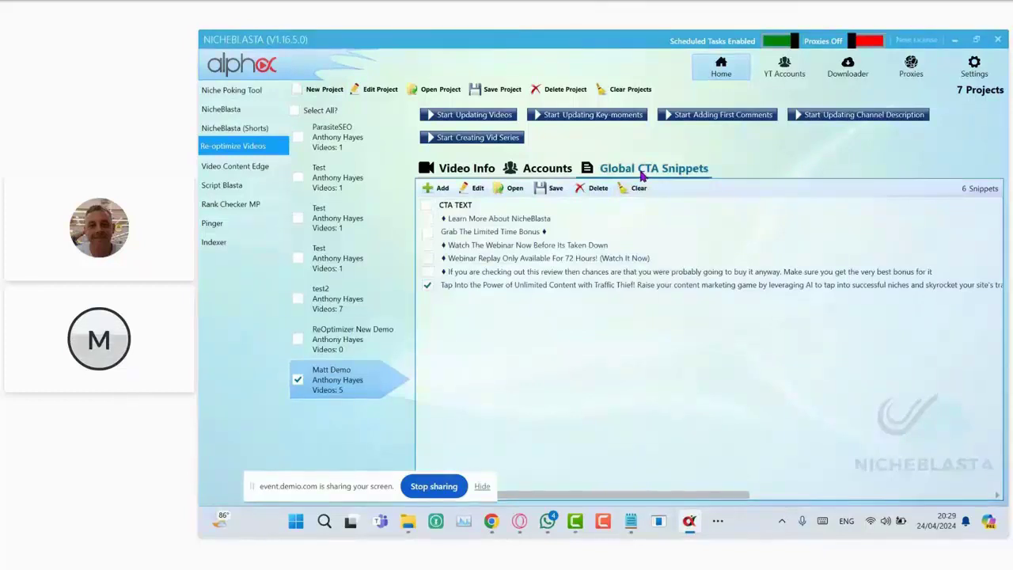
{"action": "left_click", "coordinate": [441, 190]}
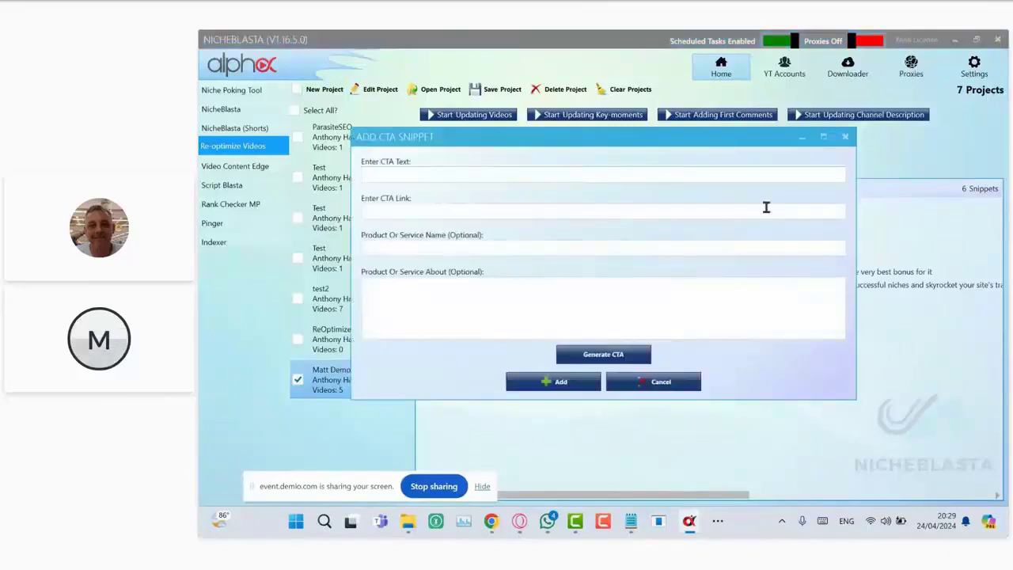
{"action": "left_click", "coordinate": [586, 179]}
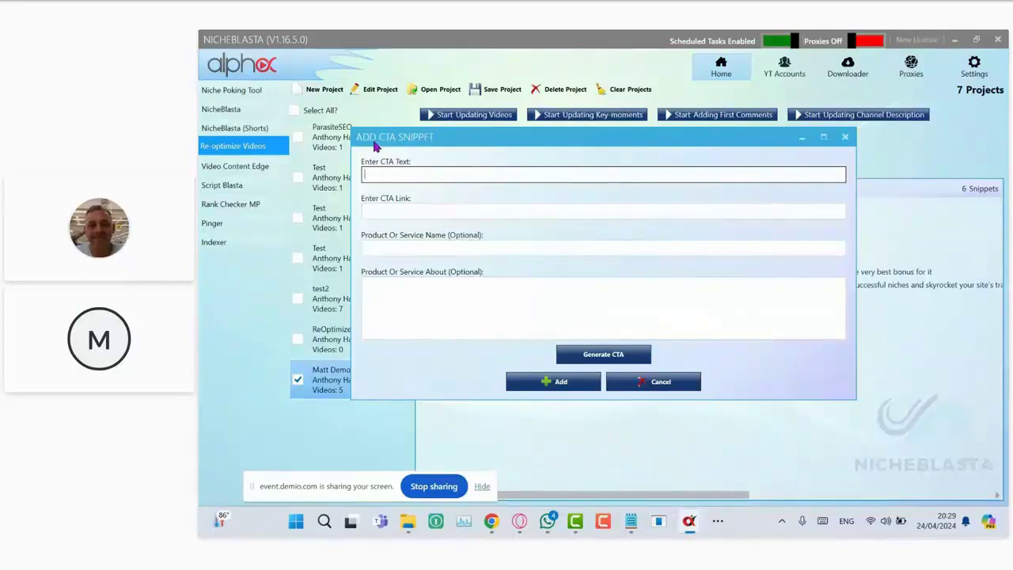
{"action": "left_click", "coordinate": [611, 356]}
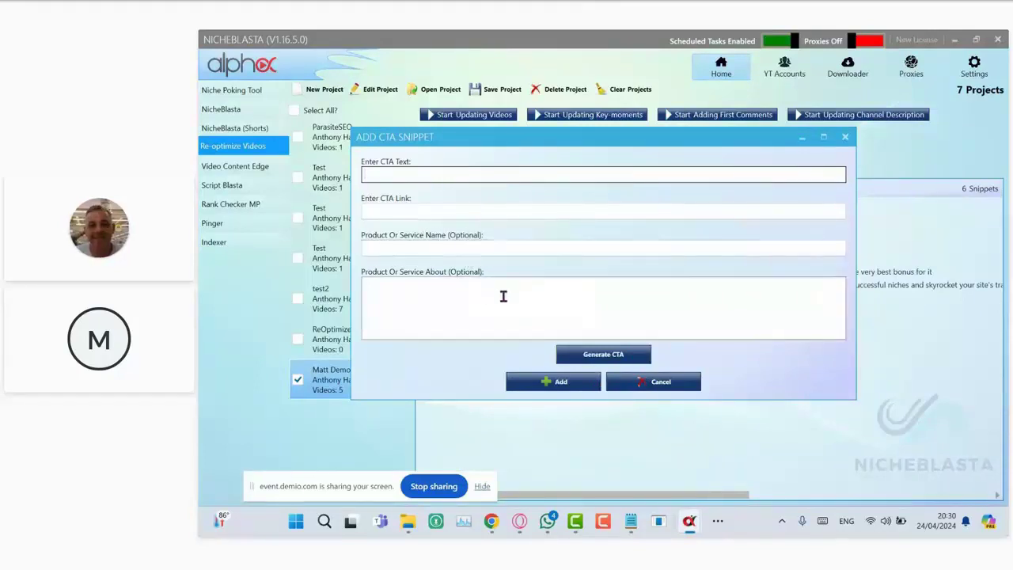
{"action": "left_click", "coordinate": [847, 140]}
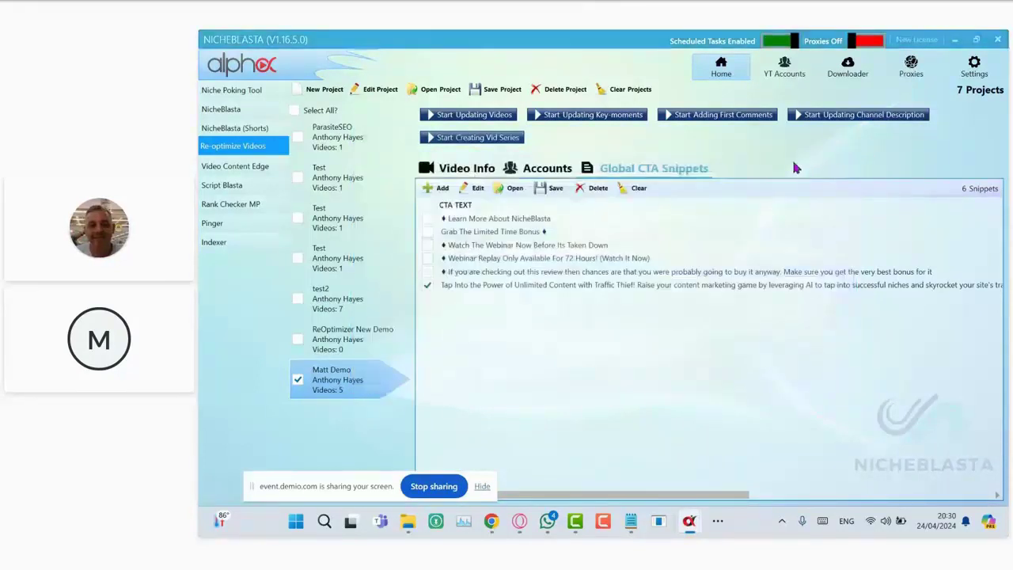
Show the re-optimize project's video list, glance at the interlinked YouTube video description in Chrome, and return to NicheBlasta.
{"action": "left_click", "coordinate": [467, 169]}
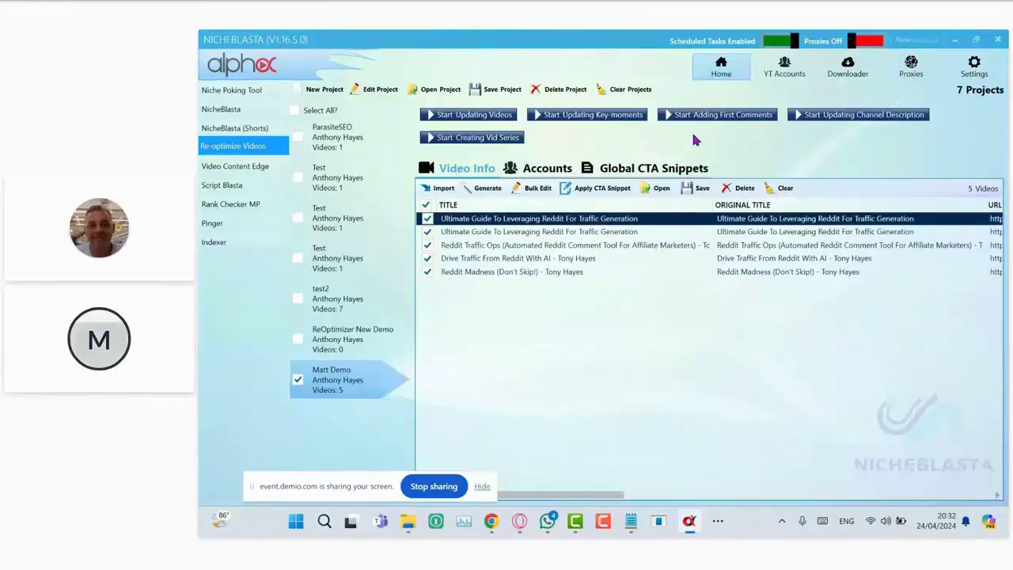
{"action": "left_click", "coordinate": [958, 39]}
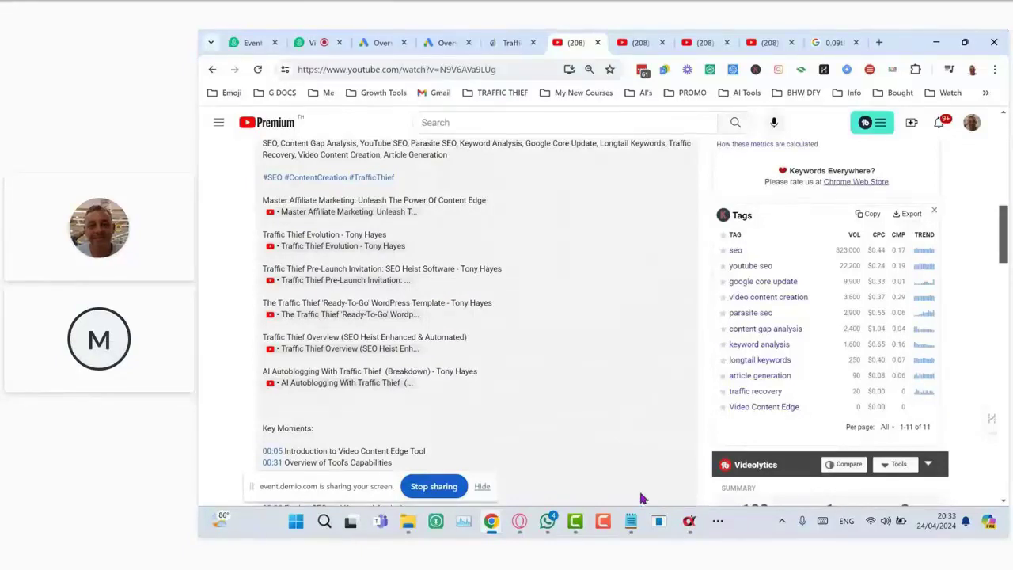
{"action": "left_click", "coordinate": [689, 521]}
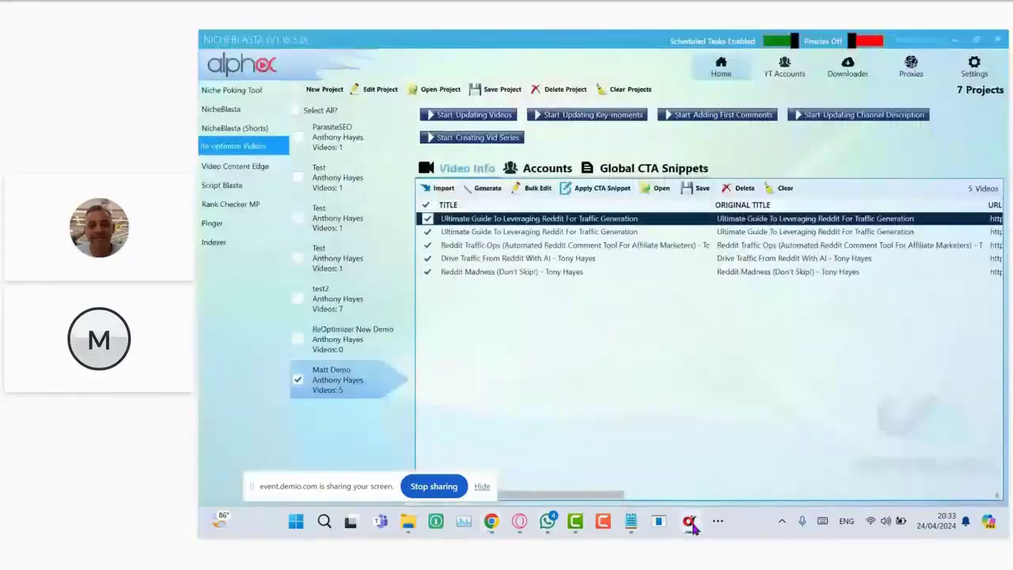